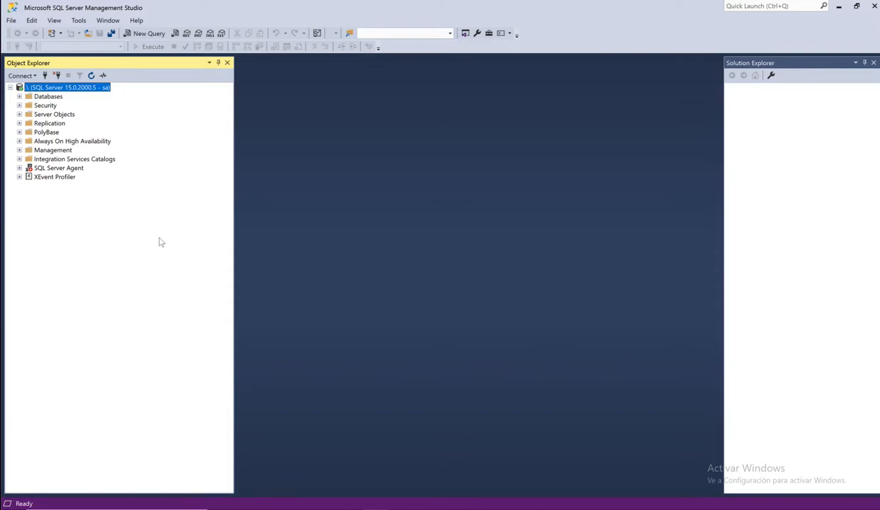
# - Create a new database named centroMedico on the connected server, keeping the default owner and file settings
pyautogui.click(20, 96)
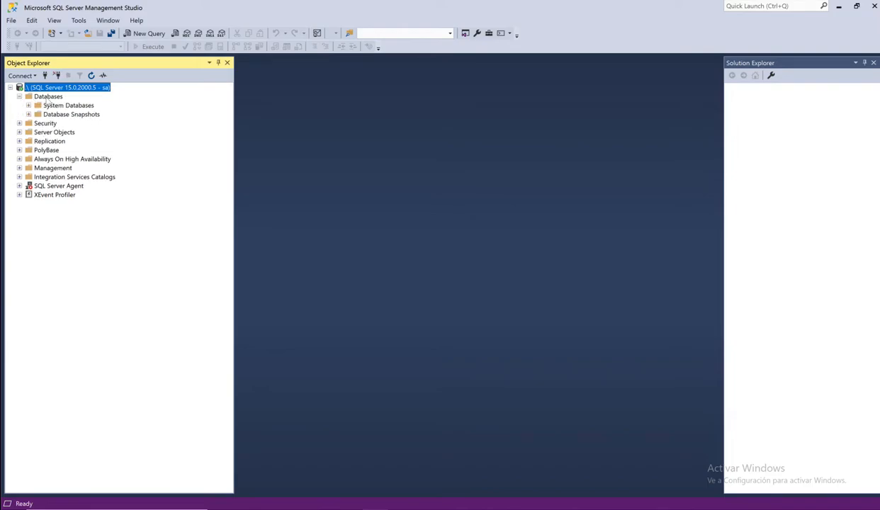
pyautogui.click(48, 98)
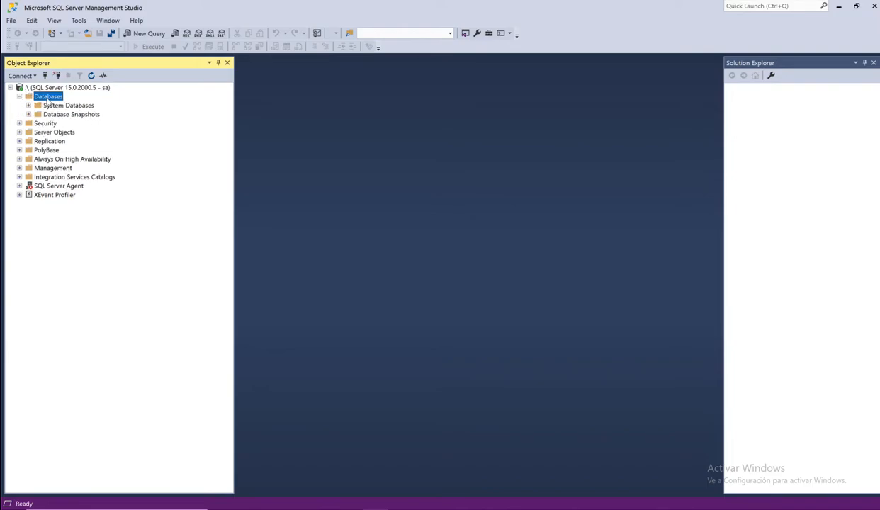
pyautogui.rightClick(46, 97)
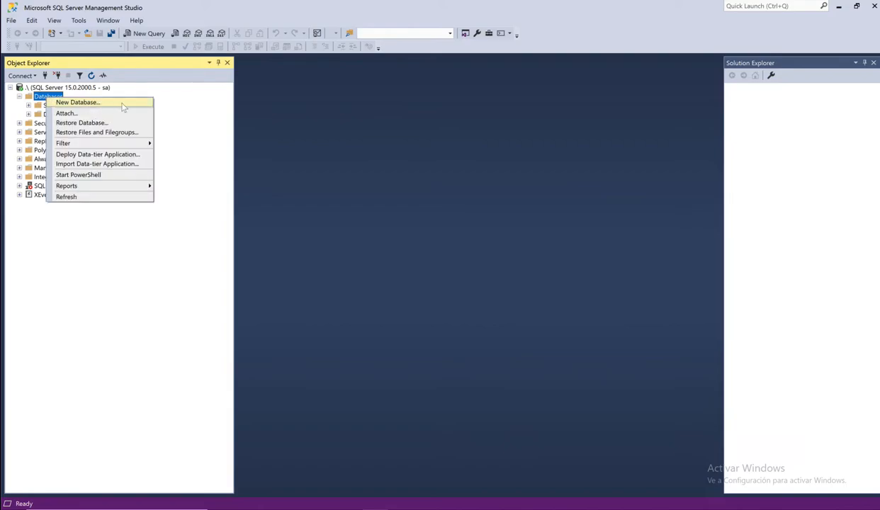
pyautogui.click(79, 103)
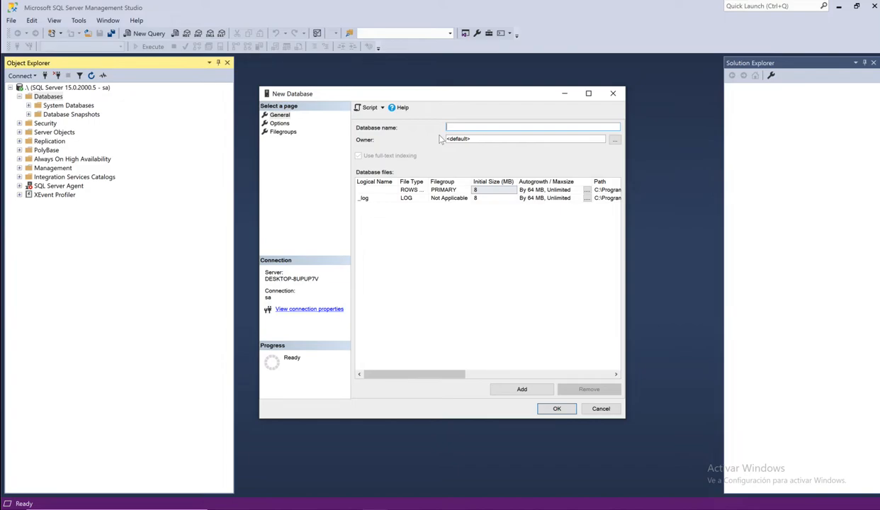
pyautogui.write('centroMedico')
pyautogui.moveTo(627, 162); pyautogui.dragTo(731, 161)
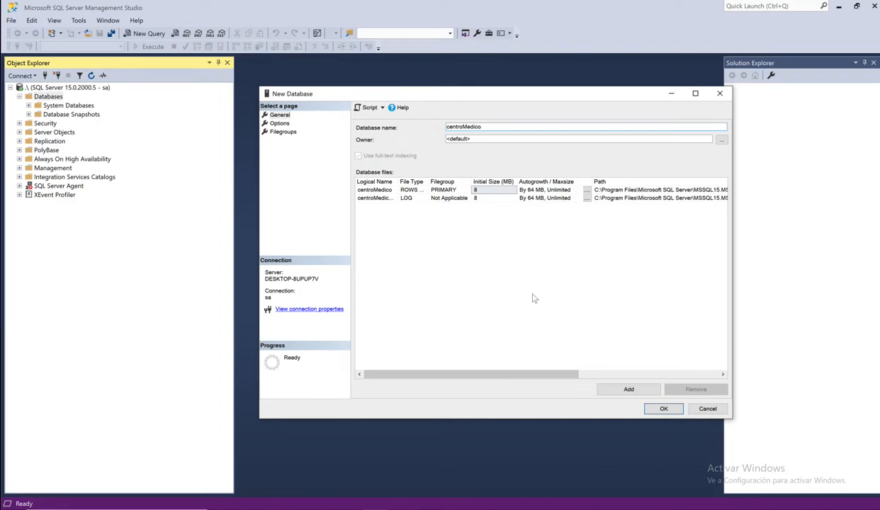
pyautogui.moveTo(495, 373); pyautogui.dragTo(612, 360)
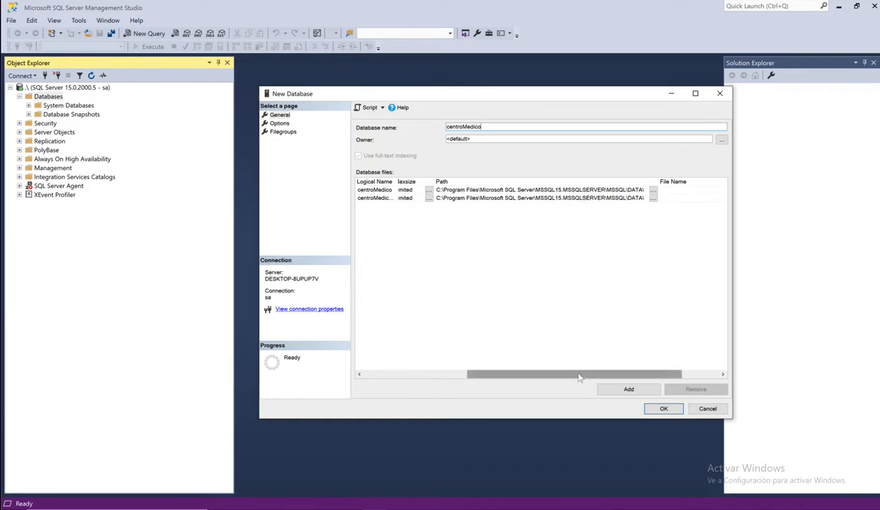
pyautogui.moveTo(583, 378); pyautogui.dragTo(481, 376)
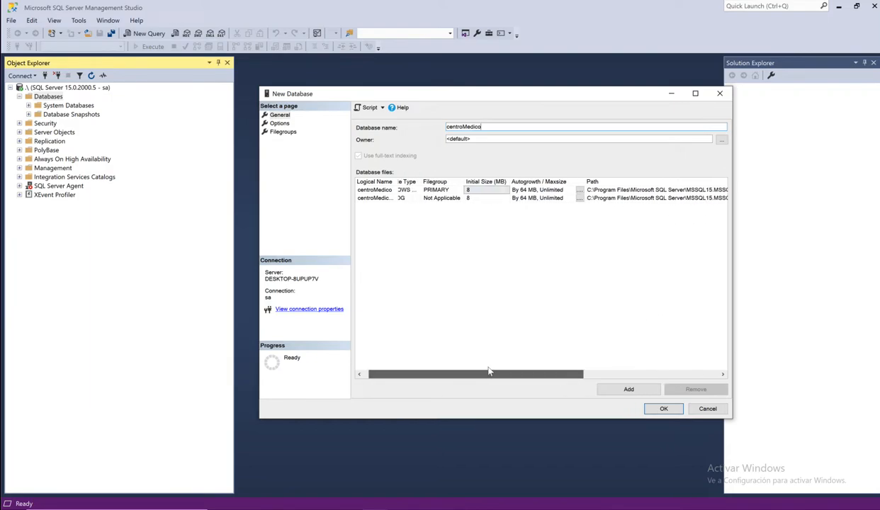
pyautogui.click(662, 409)
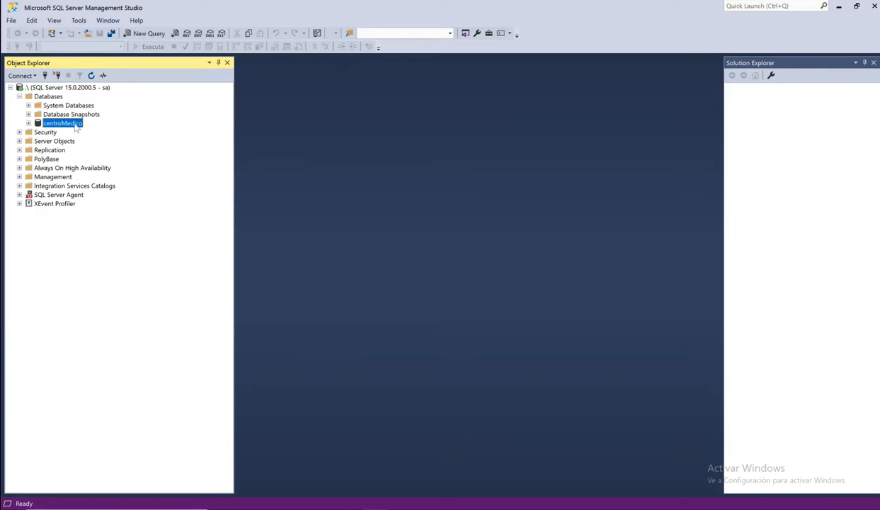
# - Start designing a new standard table in the centroMedico database
pyautogui.click(28, 123)
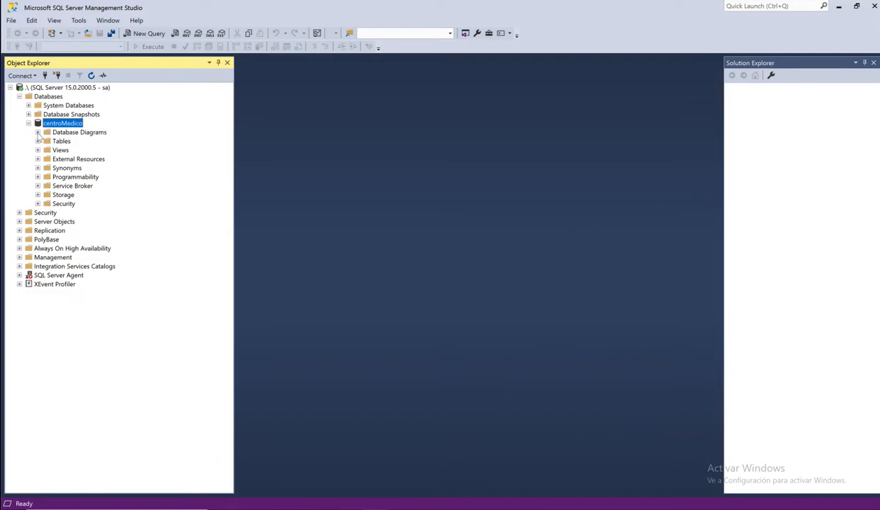
pyautogui.click(37, 140)
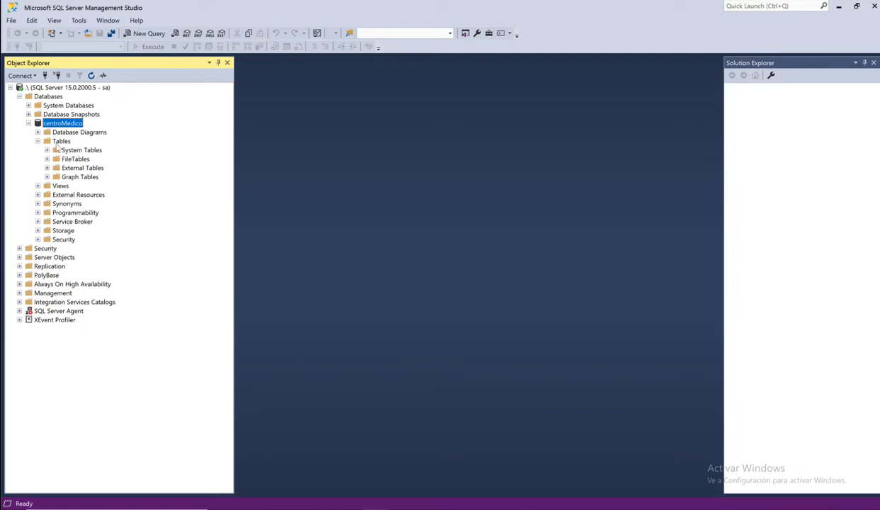
pyautogui.click(56, 144)
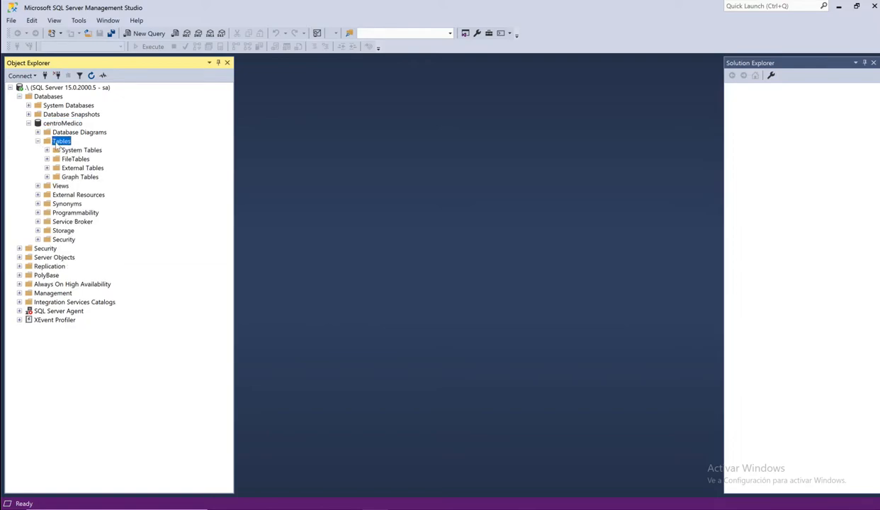
pyautogui.rightClick(56, 144)
pyautogui.moveTo(95, 147)
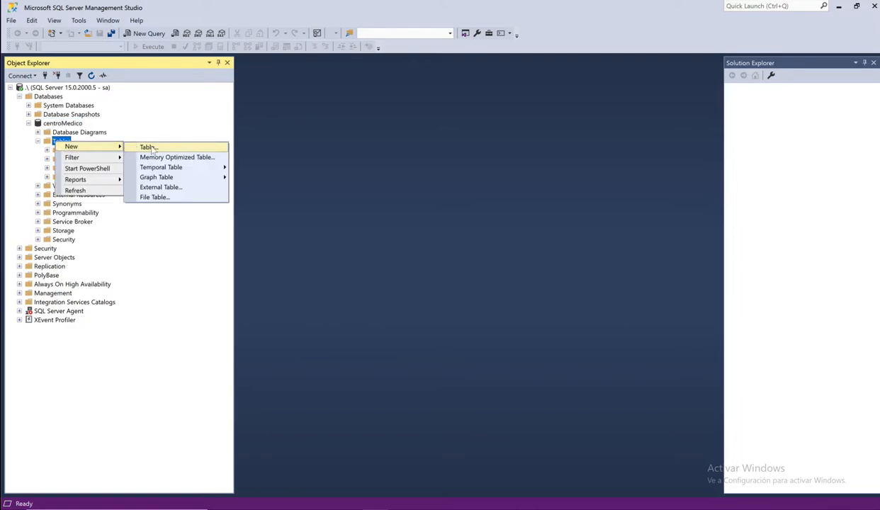
pyautogui.click(149, 147)
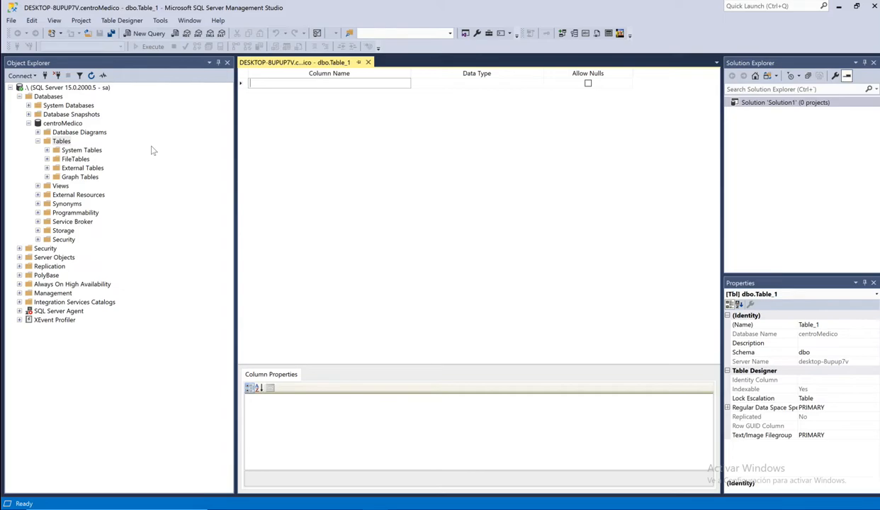
# - Define the first column as id_Paciente with data type int and disallow nulls
pyautogui.write('id_')
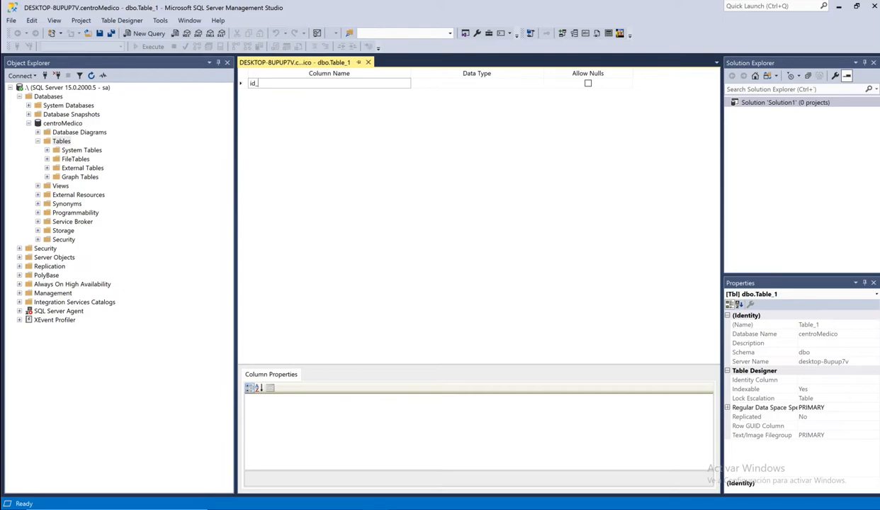
pyautogui.write('Paciente')
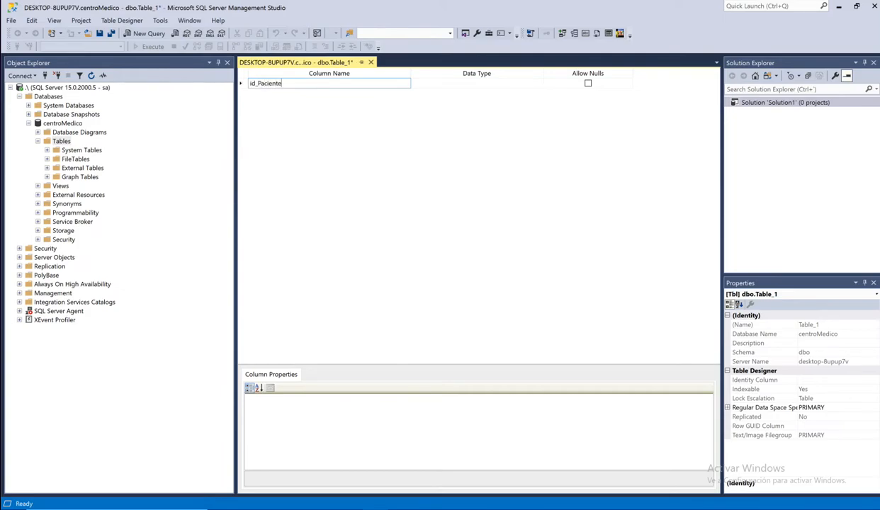
pyautogui.press('Tab')
pyautogui.write('int')
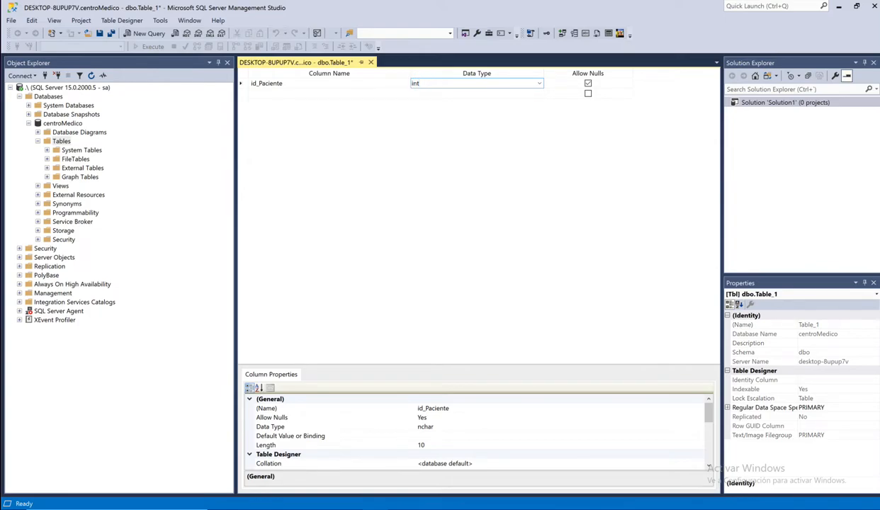
pyautogui.press('Tab')
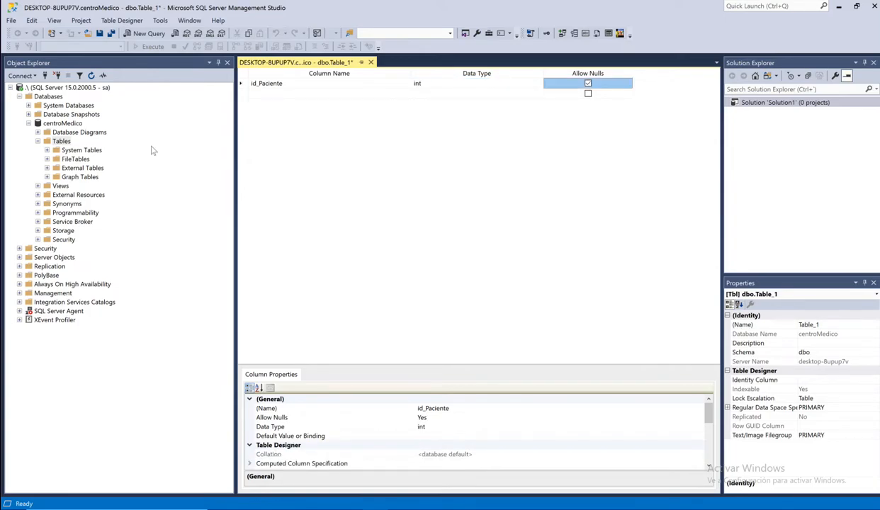
pyautogui.hotkey('shift', 'Tab')
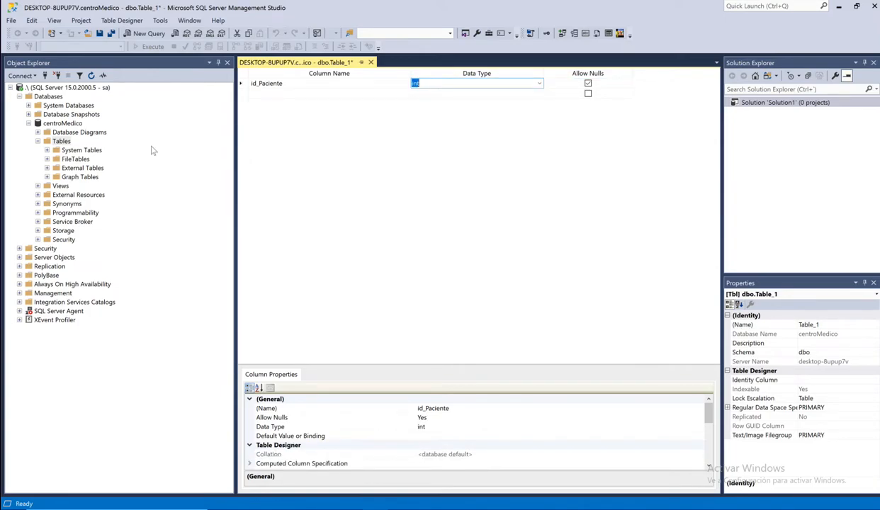
pyautogui.press('Tab')
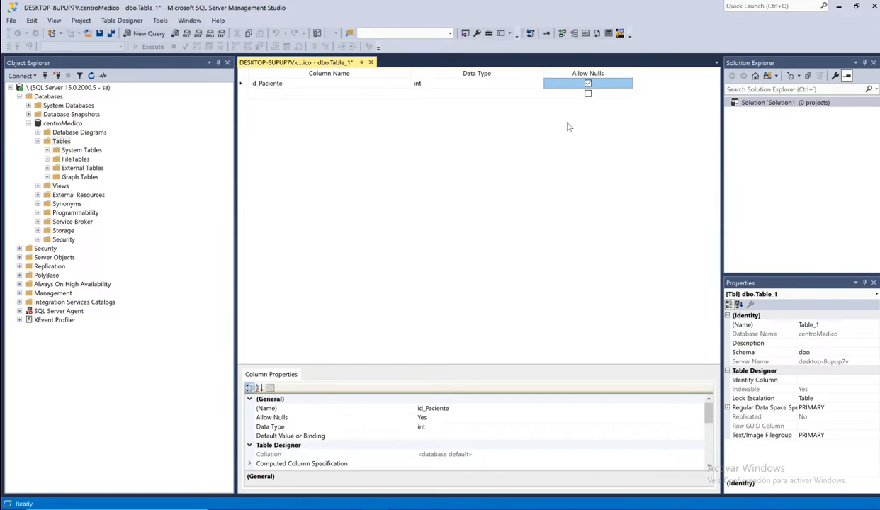
pyautogui.click(587, 83)
# - Add a second column named nombre with data type varchar(50)
pyautogui.click(282, 95)
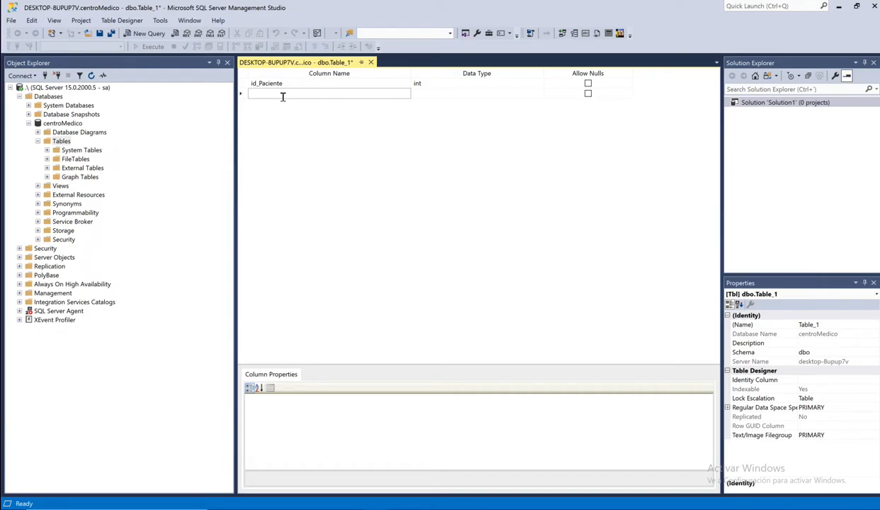
pyautogui.write('nombre')
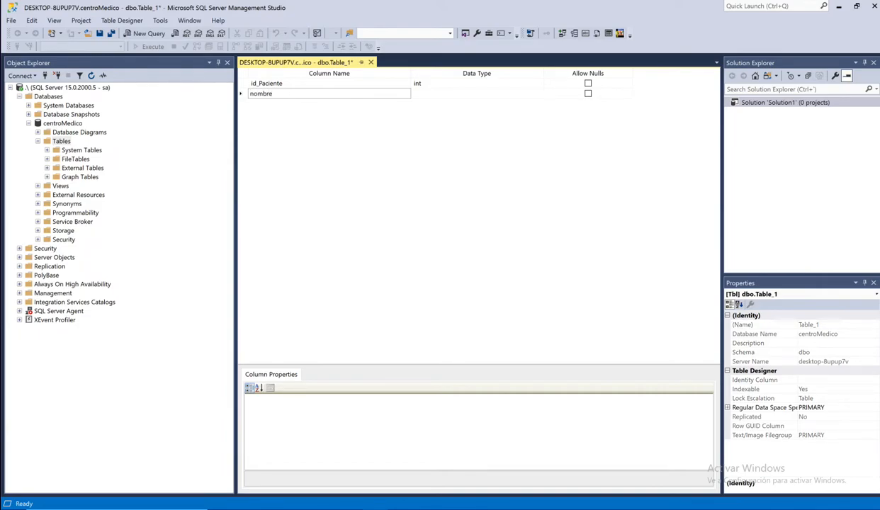
pyautogui.press('Tab')
pyautogui.write('varchar')
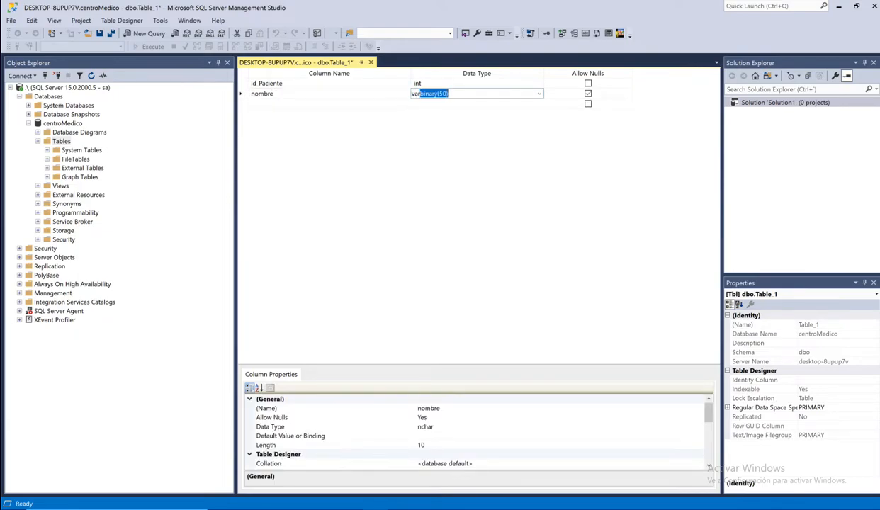
pyautogui.press('Right')
# - Add a column named apellido with data type varchar(50) below nombre
pyautogui.click(378, 105)
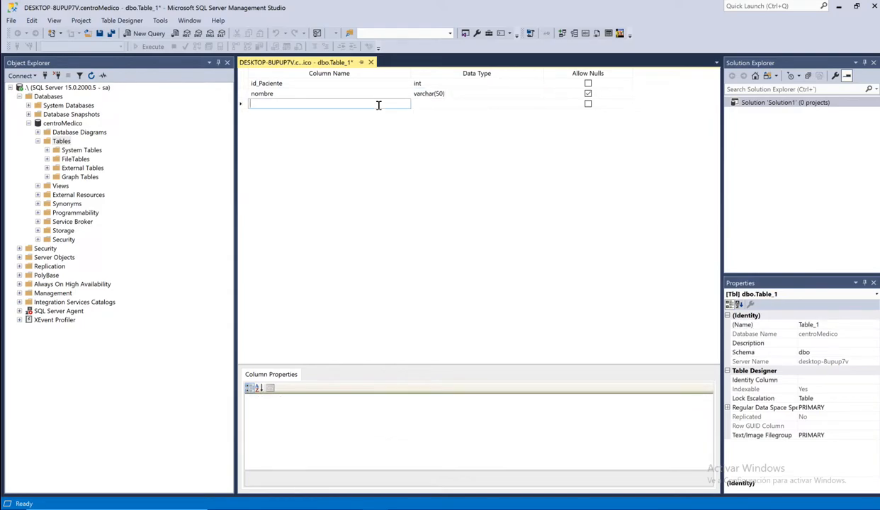
pyautogui.write('apellido')
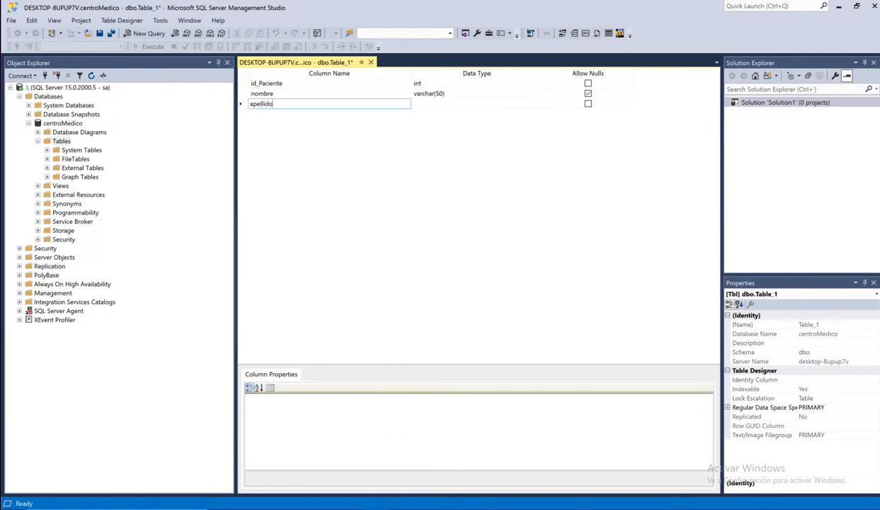
pyautogui.press('Tab')
pyautogui.write('varchar')
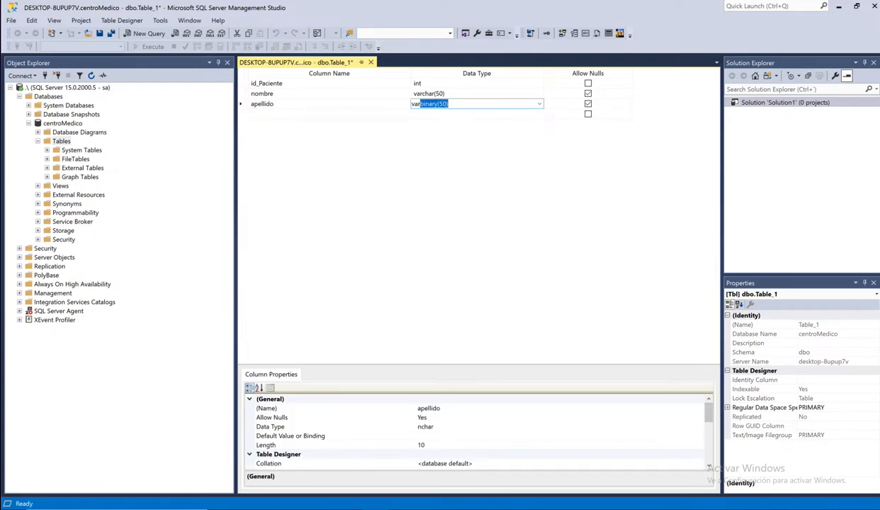
pyautogui.press('Right')
# - Add a column named nacionalidad with data type varchar(50) below apellido
pyautogui.press('Down')
pyautogui.hotkey('shift', 'Tab')
pyautogui.write('nacionalidad')
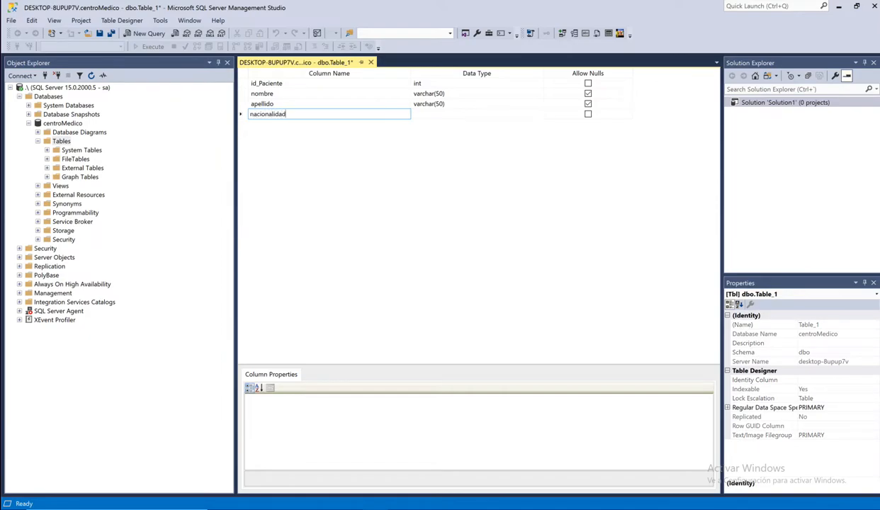
pyautogui.press('Tab')
pyautogui.write('vachar')
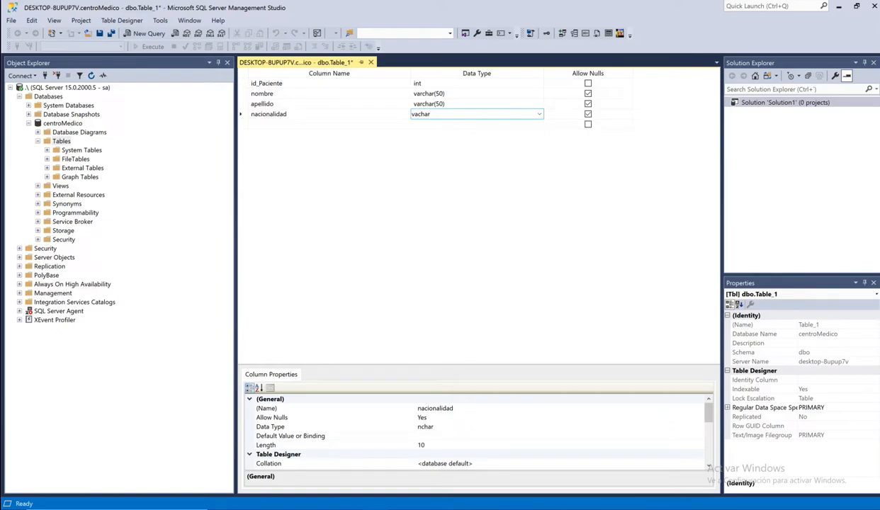
pyautogui.click(368, 107)
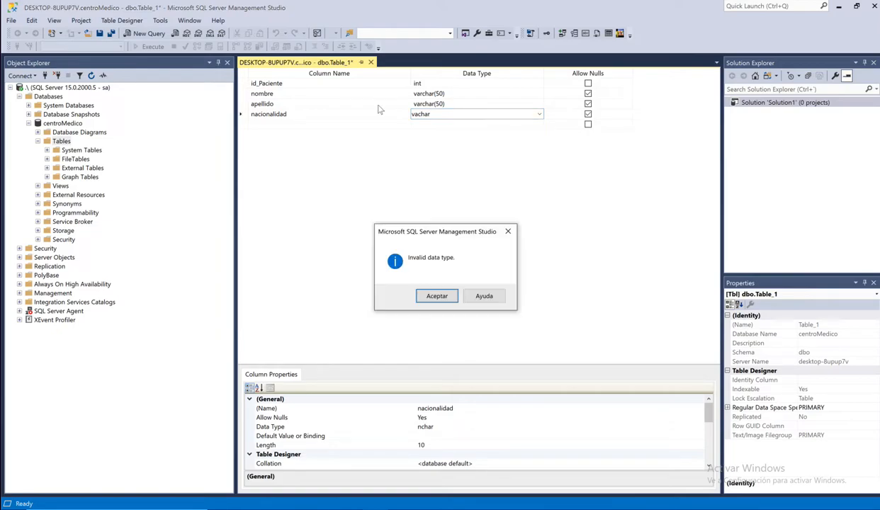
pyautogui.click(437, 296)
pyautogui.write('varch')
pyautogui.press('Right')
pyautogui.press('Return')
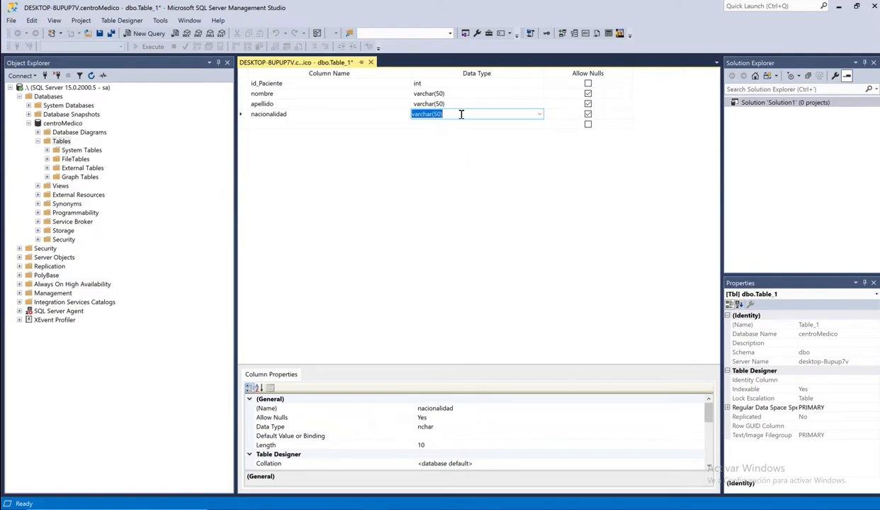
pyautogui.press('Return')
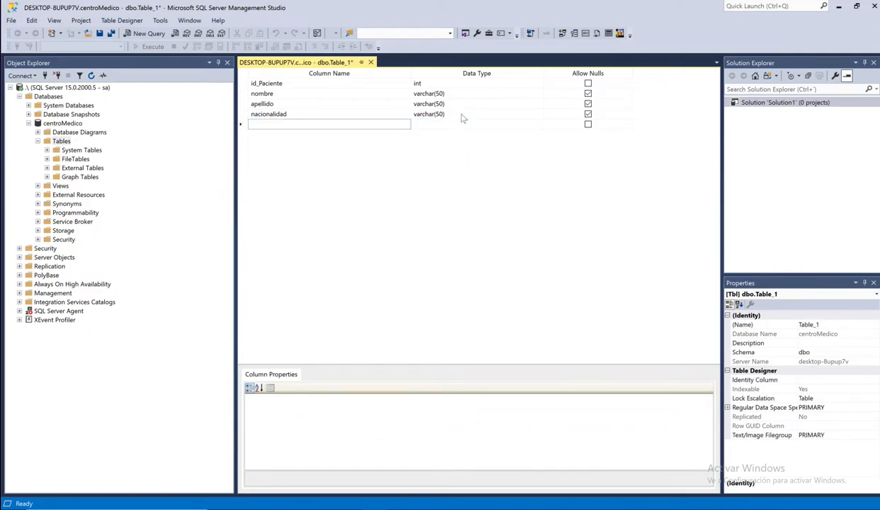
# - Add a column named f_Nacimiento with data type date below nacionalidad
pyautogui.write('f')
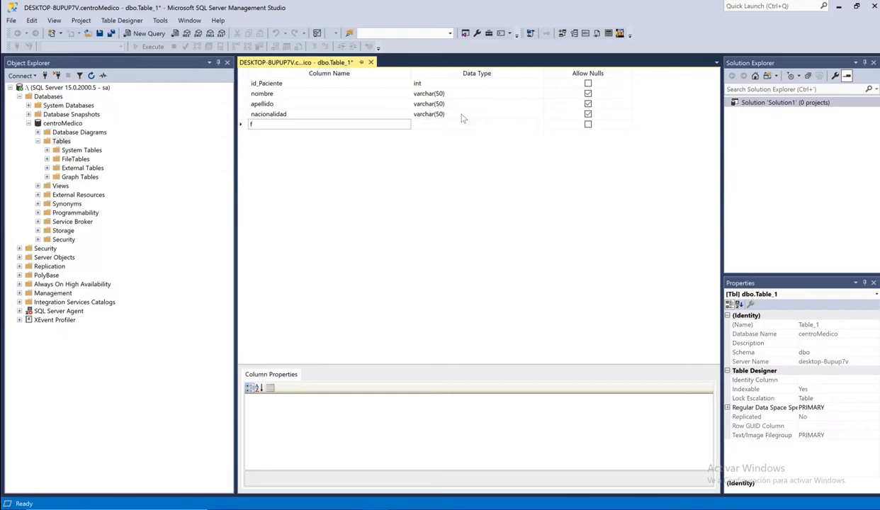
pyautogui.write('_Nacimiento')
pyautogui.press('Tab')
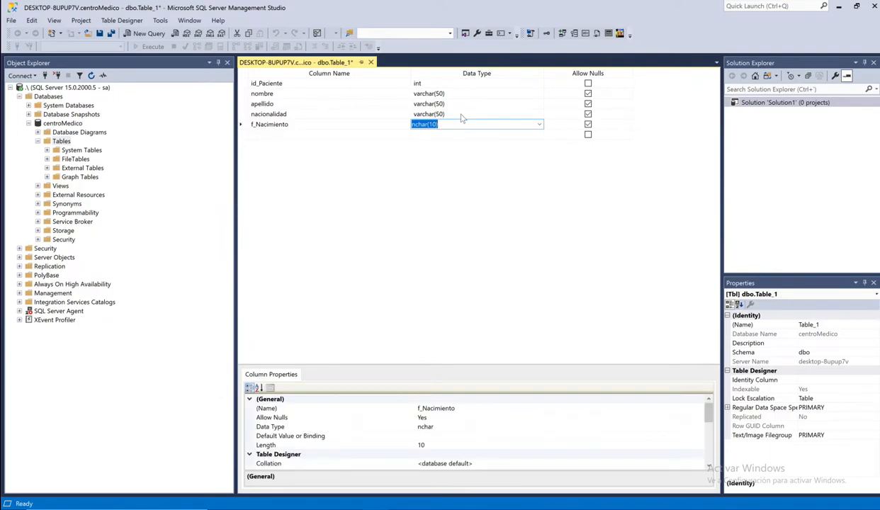
pyautogui.write('date')
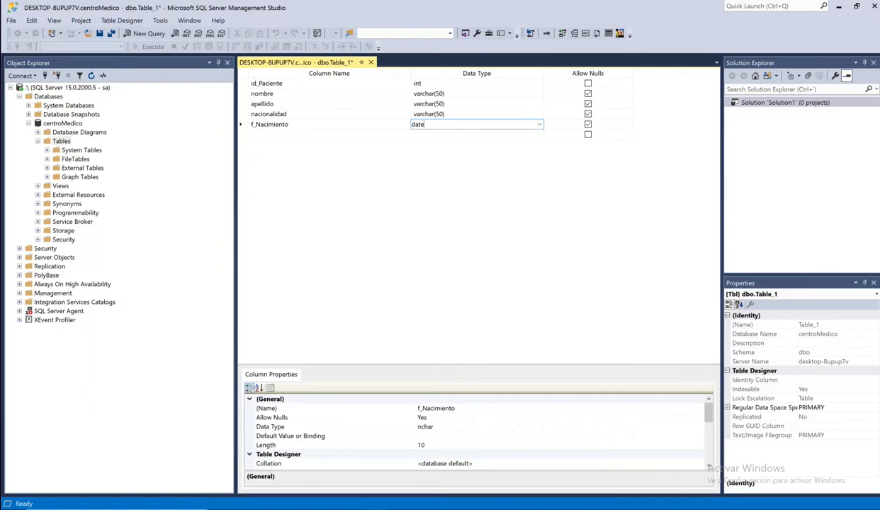
pyautogui.press('Tab')
pyautogui.press('Tab')
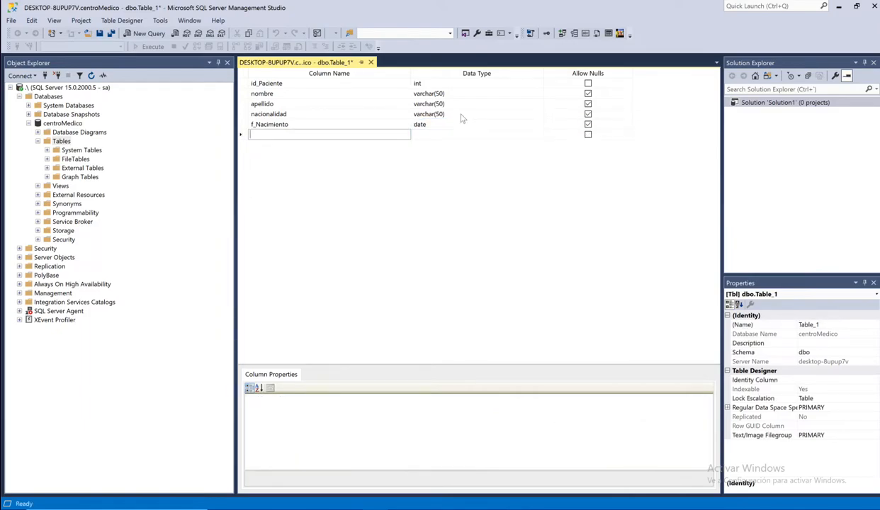
# - Add a column named domicilio with data type varchar(100) below f_Nacimiento
pyautogui.write('domicilio')
pyautogui.press('Tab')
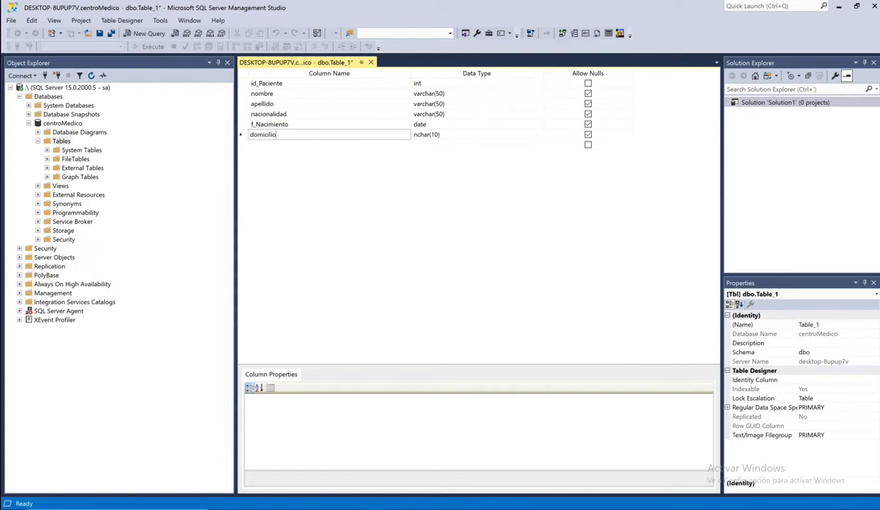
pyautogui.write('varchar(50)')
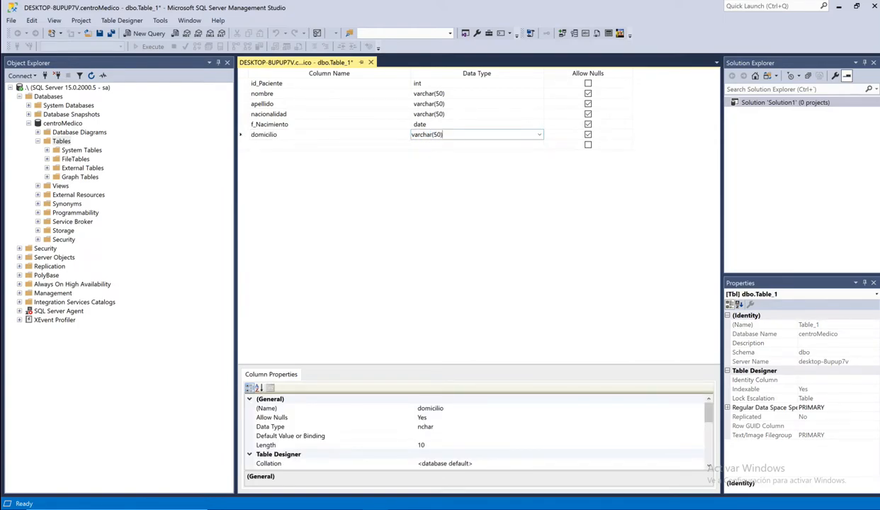
pyautogui.press('Left')
pyautogui.press('Left')
pyautogui.press('BackSpace')
pyautogui.write('10')
pyautogui.press('Return')
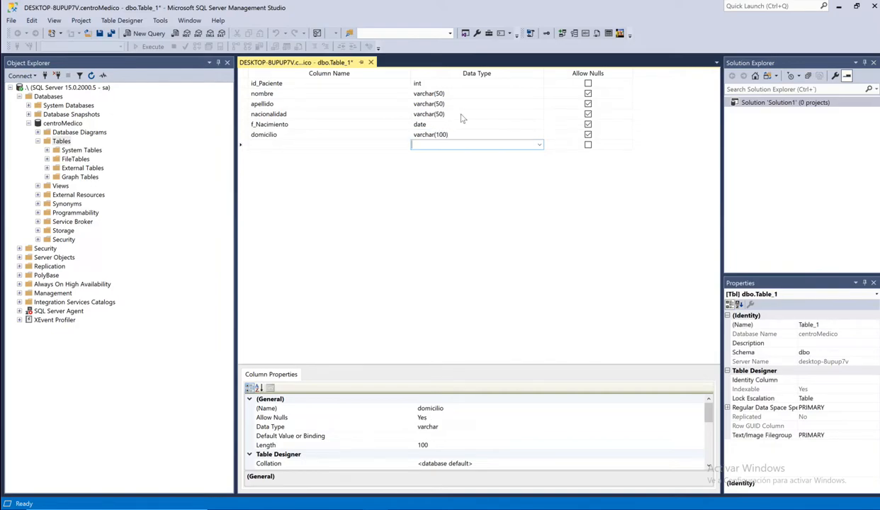
# - Add a column named telefono with data type varchar(20) below domicilio
pyautogui.hotkey('shift', 'Tab')
pyautogui.write('telefono')
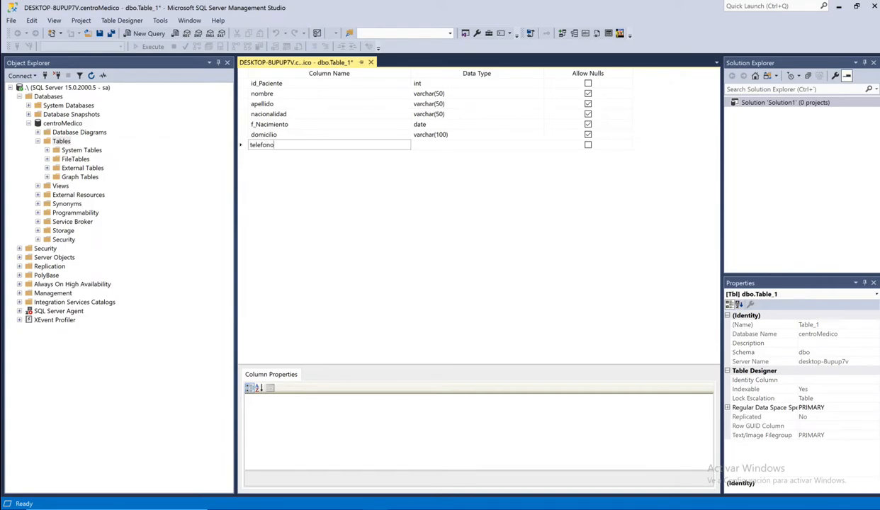
pyautogui.press('Tab')
pyautogui.write('varchar')
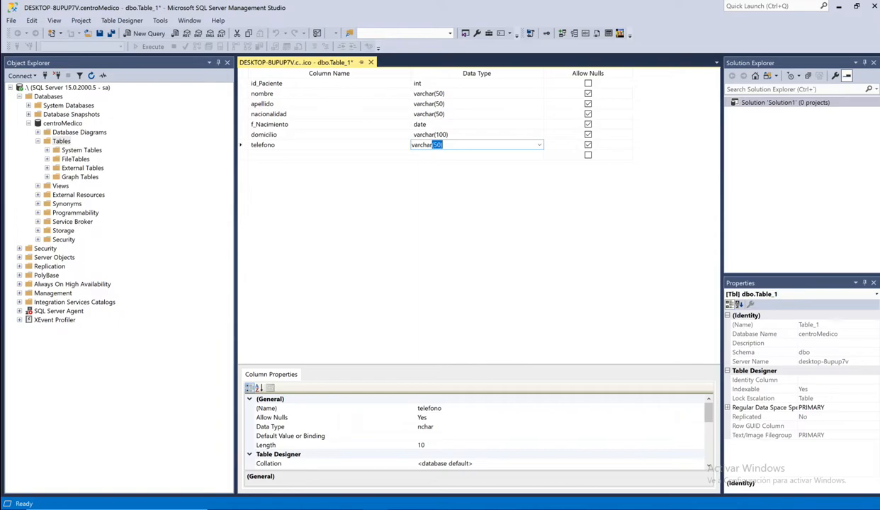
pyautogui.press('Right')
pyautogui.press('Left')
pyautogui.press('BackSpace')
pyautogui.write('2')
pyautogui.press('Right')
pyautogui.press('Down')
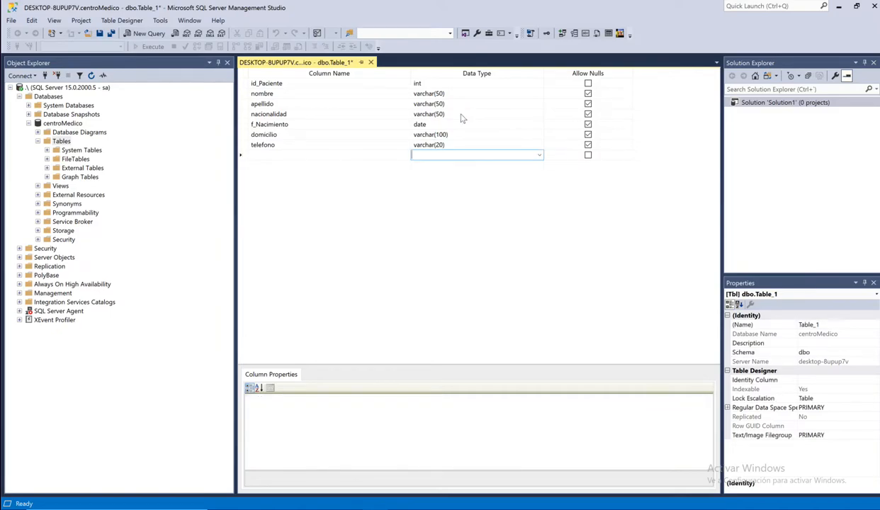
# - Add a column named email with data type varchar(40) below telefono
pyautogui.press('Left')
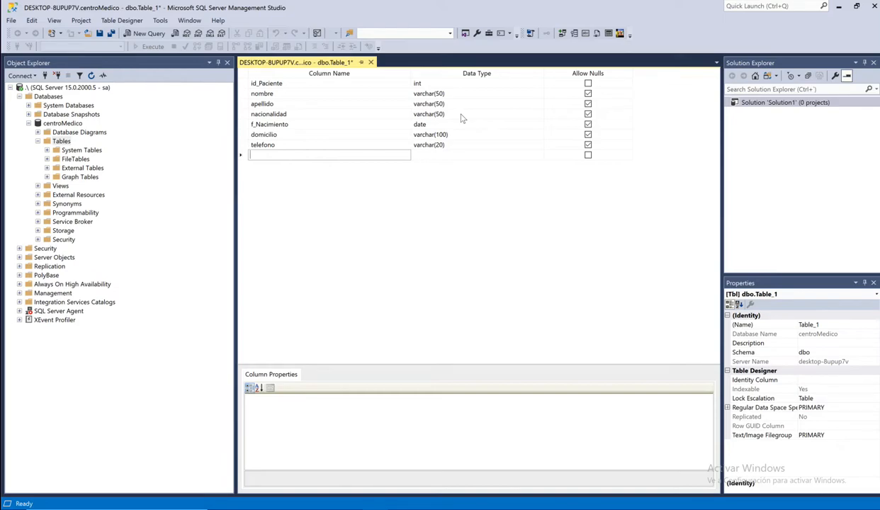
pyautogui.write('email')
pyautogui.press('Tab')
pyautogui.write('varchar(50)')
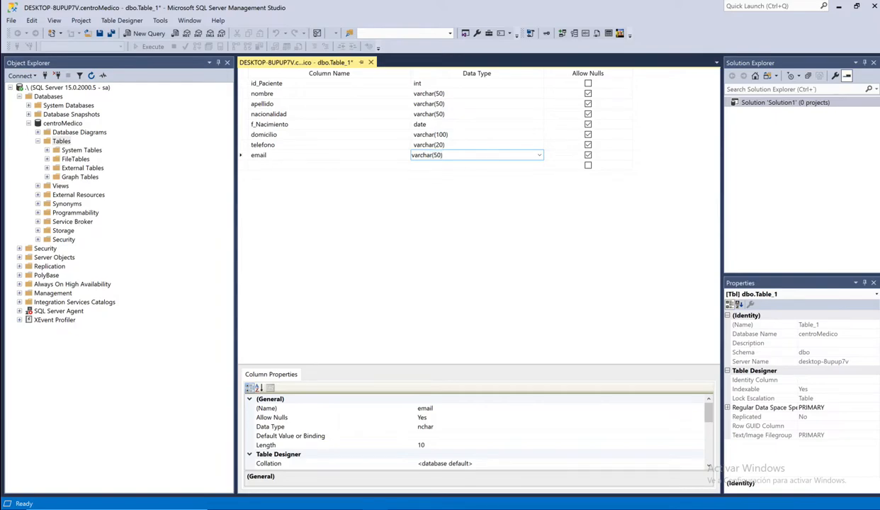
pyautogui.press('Left')
pyautogui.press('Left')
pyautogui.press('BackSpace')
pyautogui.write('4')
pyautogui.press('Right')
pyautogui.press('Right')
pyautogui.press('Down')
# - Add a column named nombreContacto with data type varchar(50) below email
pyautogui.press('Left')
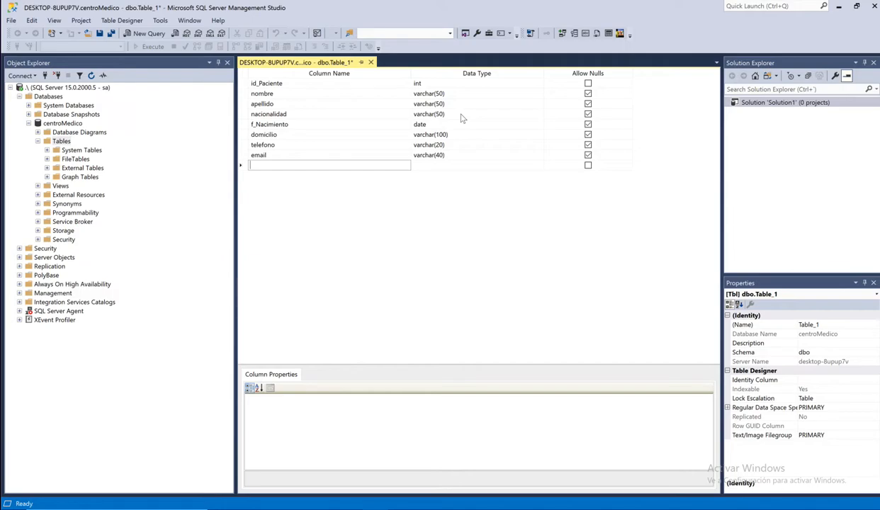
pyautogui.write('no')
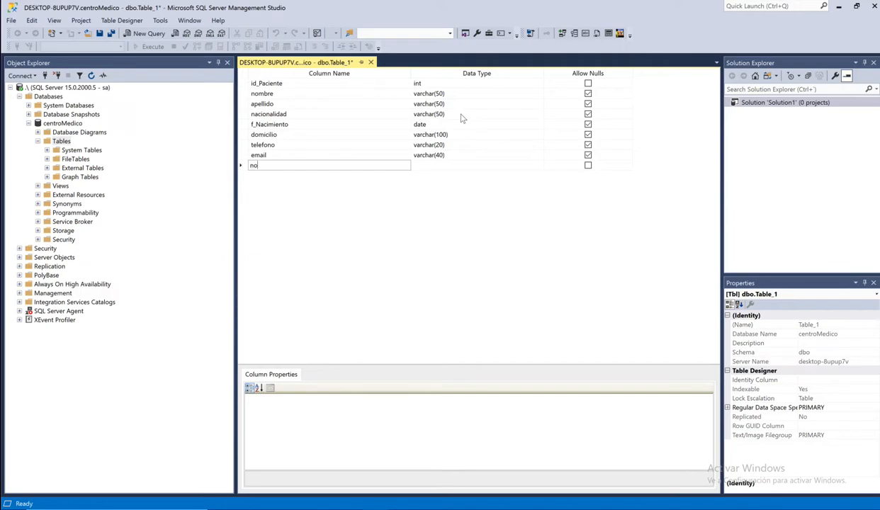
pyautogui.write('mbreContacto')
pyautogui.press('Tab')
pyautogui.write('varc')
pyautogui.press('Right')
pyautogui.press('Down')
# - Add a column named numeroContacto with data type varchar(20) below nombreContacto
pyautogui.press('Left')
pyautogui.write('numeroE')
pyautogui.press('BackSpace')
pyautogui.write('Contacto')
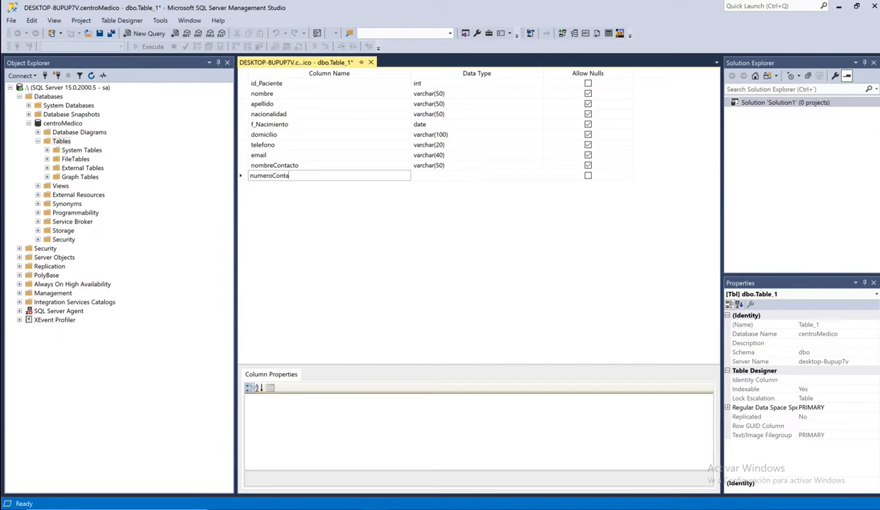
pyautogui.press('Tab')
pyautogui.write('varchar(50)')
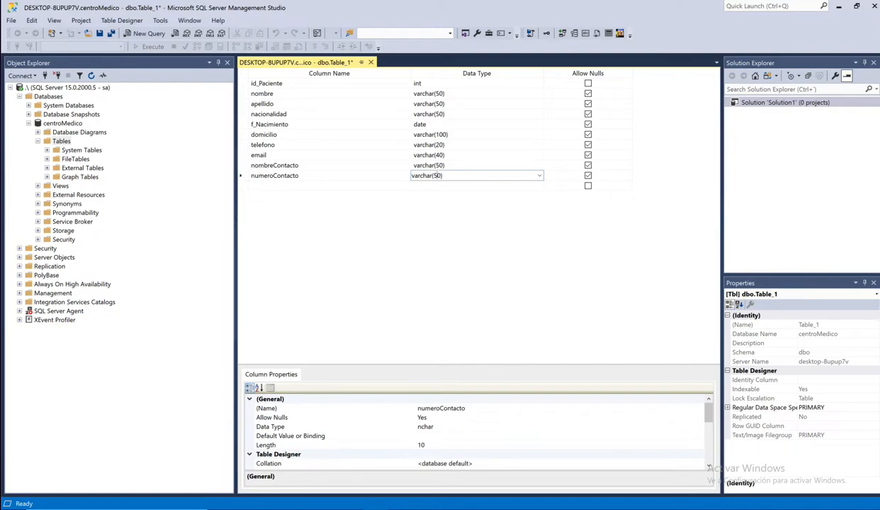
pyautogui.press('Left')
pyautogui.press('Left')
pyautogui.press('BackSpace')
pyautogui.write('2')
pyautogui.press('Right')
pyautogui.press('Right')
pyautogui.press('Return')
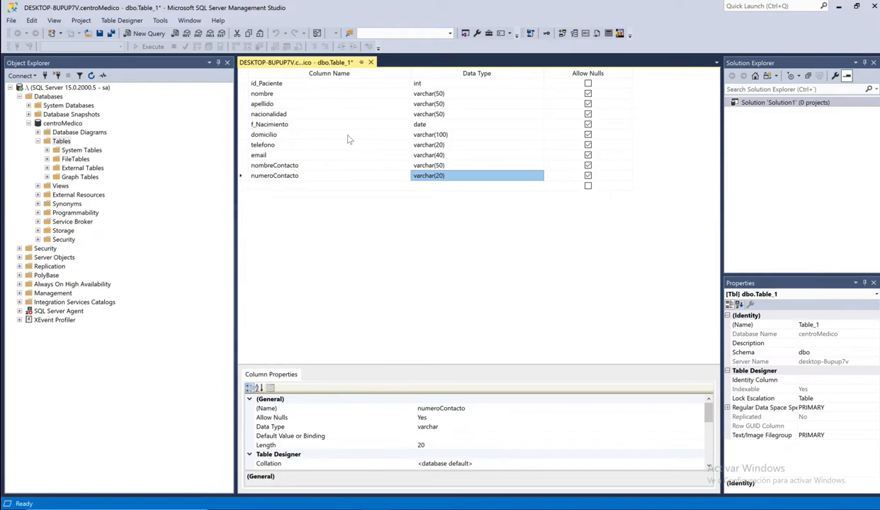
pyautogui.click(303, 145)
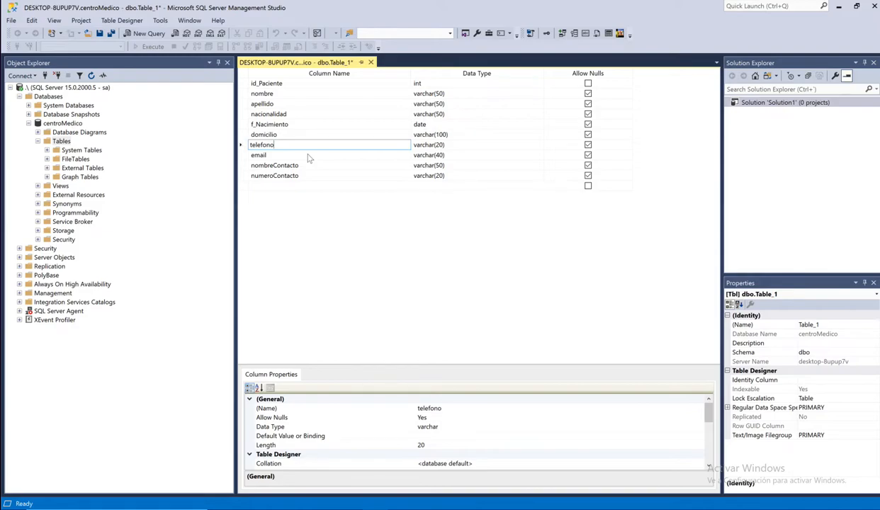
pyautogui.click(354, 229)
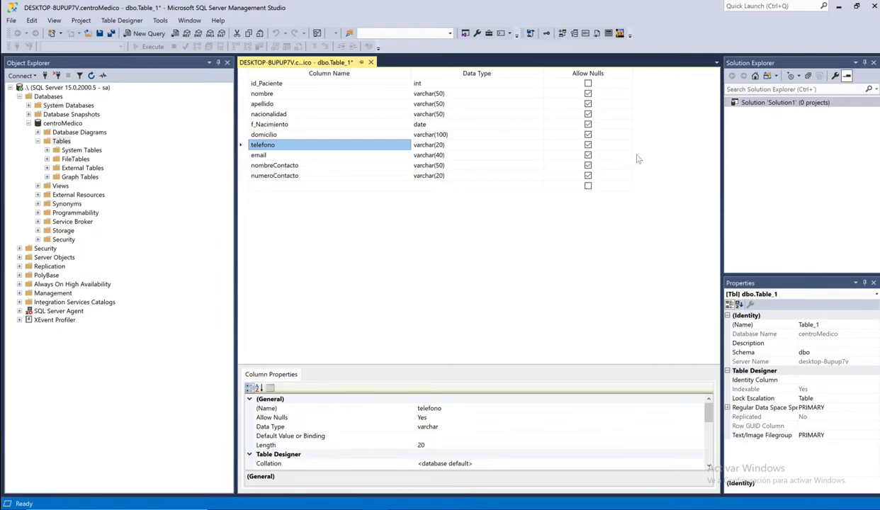
# - Disallow nulls for the nombre, apellido, f_Nacimiento, email, nombreContacto and numeroContacto columns
pyautogui.click(588, 94)
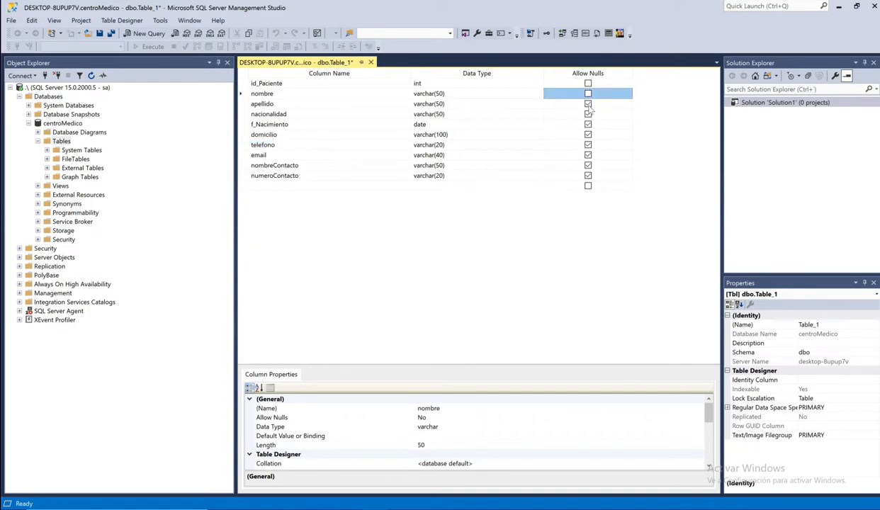
pyautogui.click(588, 104)
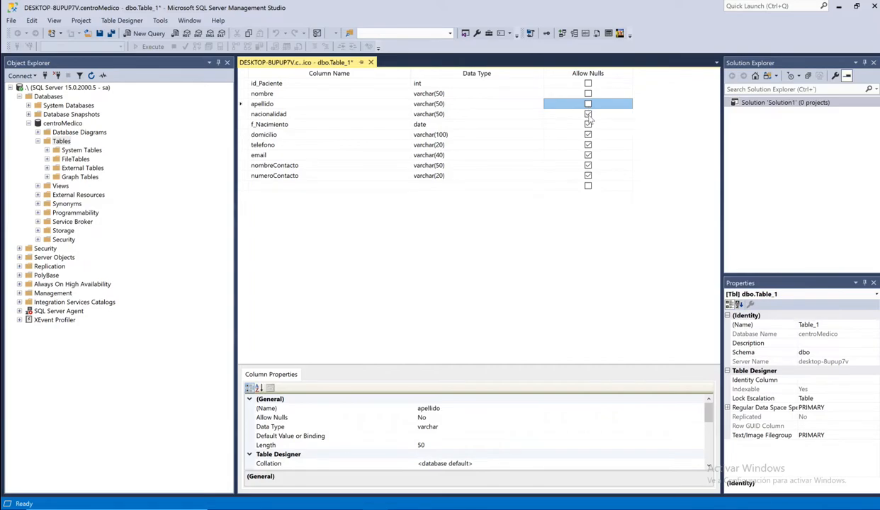
pyautogui.click(588, 125)
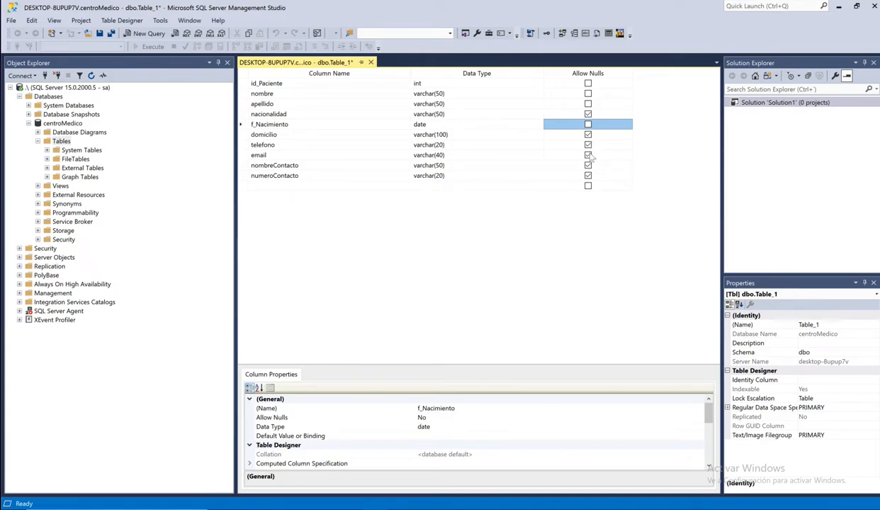
pyautogui.click(588, 155)
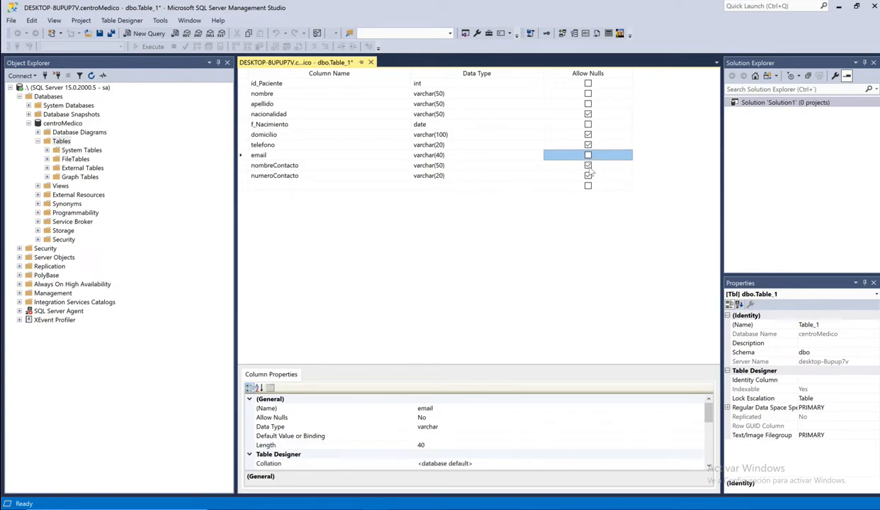
pyautogui.click(588, 165)
pyautogui.click(588, 176)
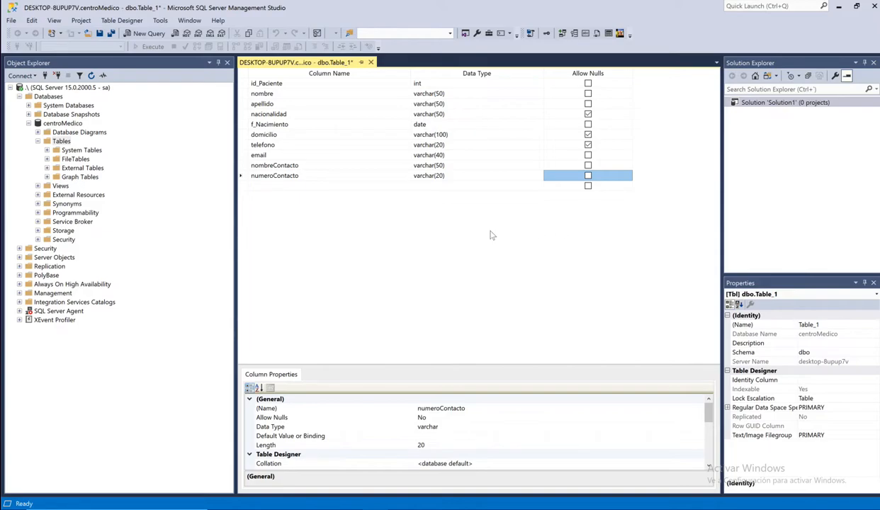
# - Set the id_Paciente column as the table's primary key
pyautogui.click(244, 84)
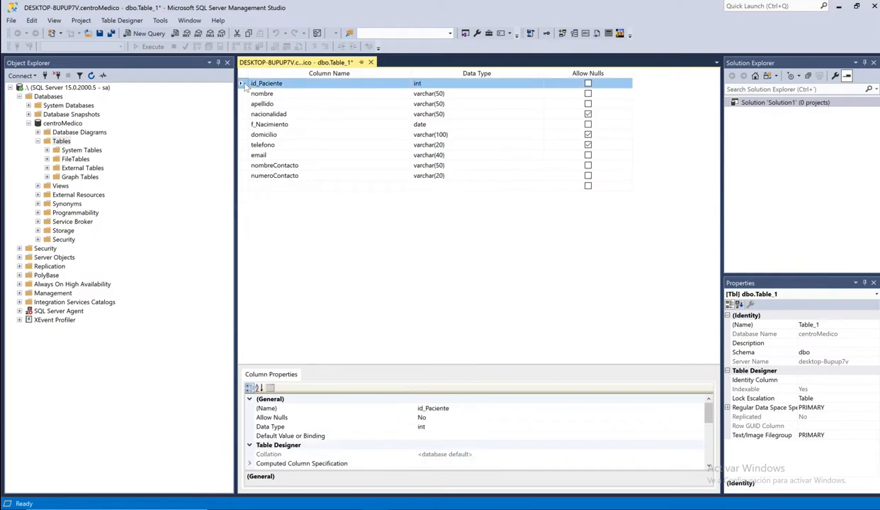
pyautogui.rightClick(245, 85)
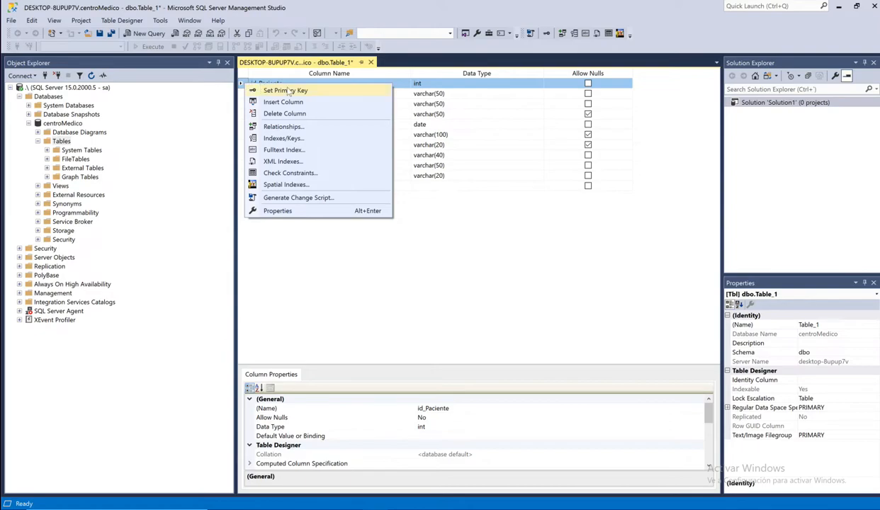
pyautogui.click(310, 232)
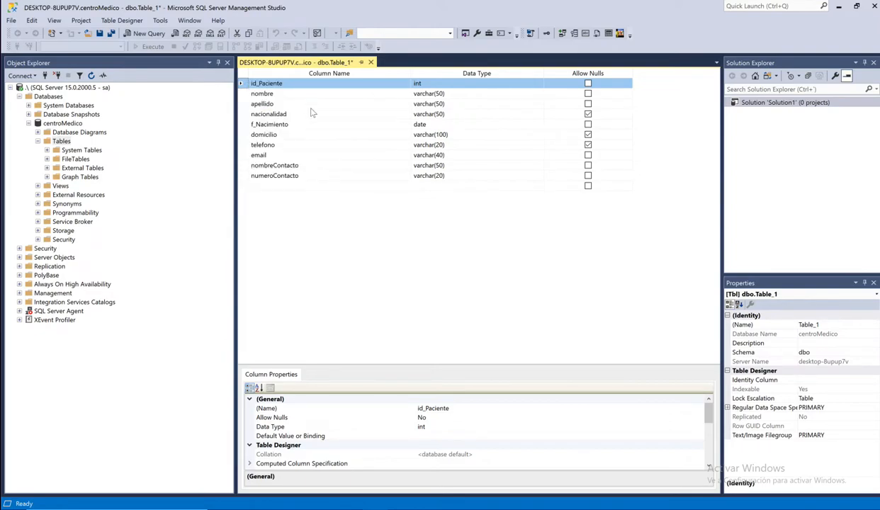
pyautogui.rightClick(283, 86)
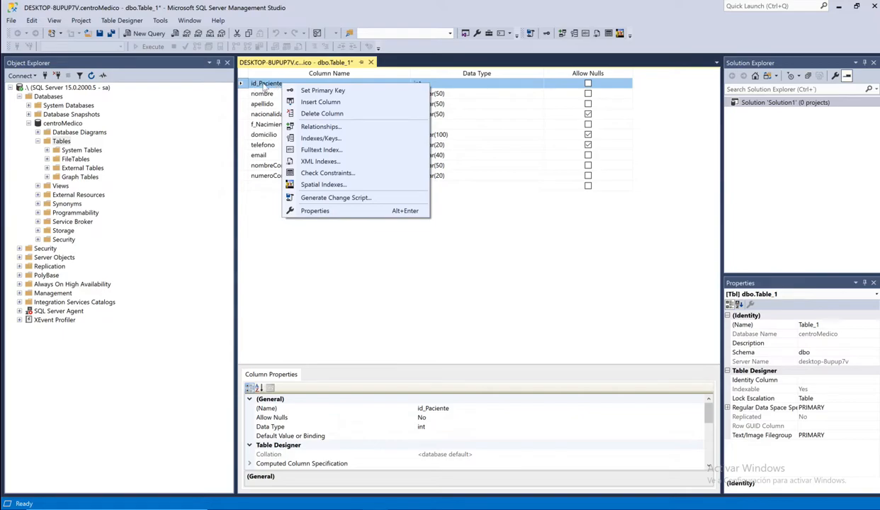
pyautogui.click(362, 94)
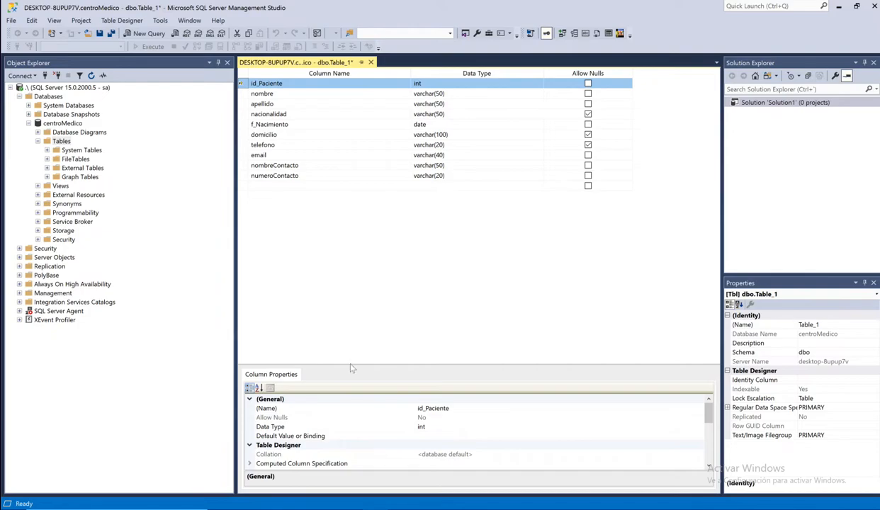
# - Make id_Paciente an identity column by setting Is Identity to Yes in its identity specification
pyautogui.moveTo(350, 367); pyautogui.dragTo(350, 253)
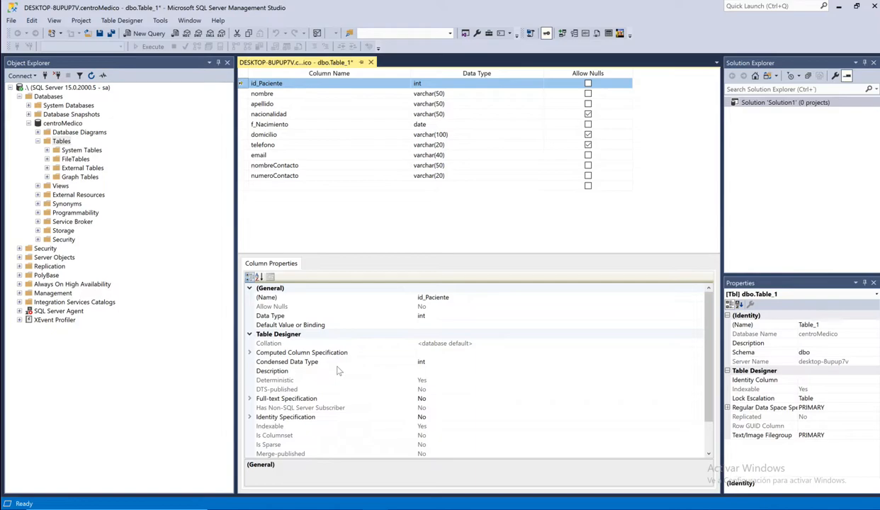
pyautogui.scroll(-1, 339, 370)
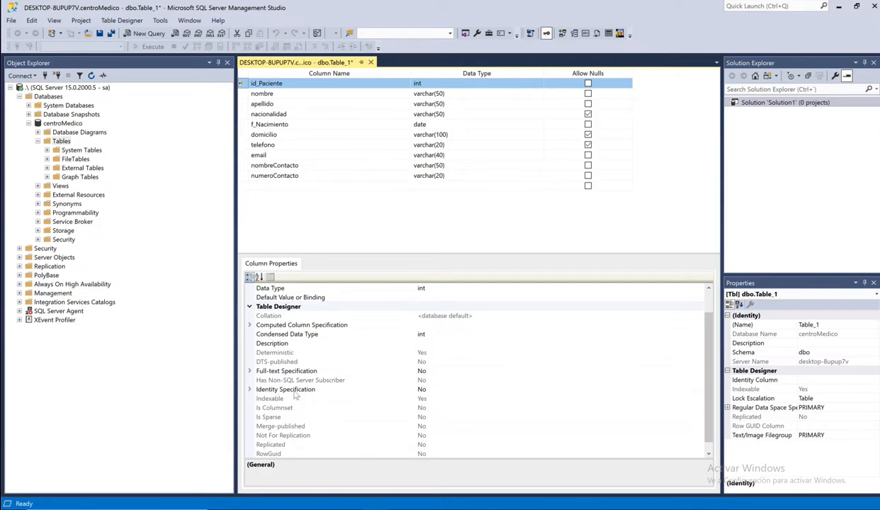
pyautogui.click(249, 389)
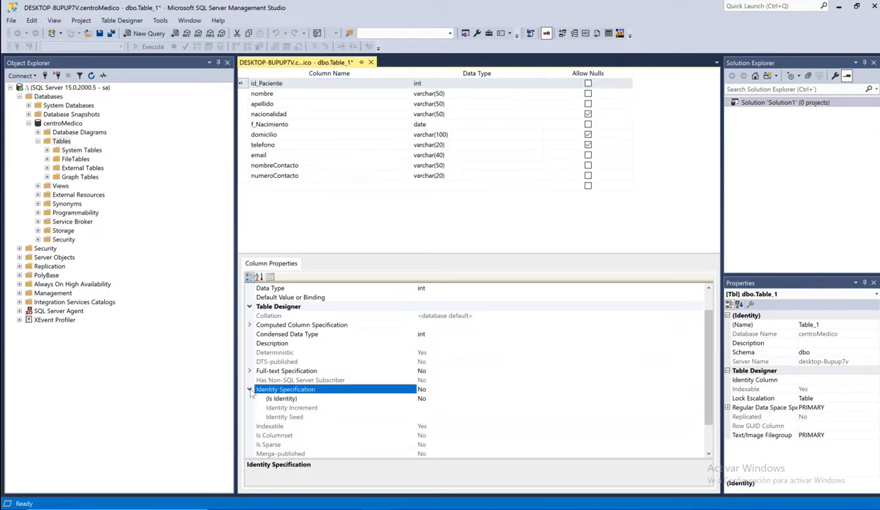
pyautogui.click(280, 398)
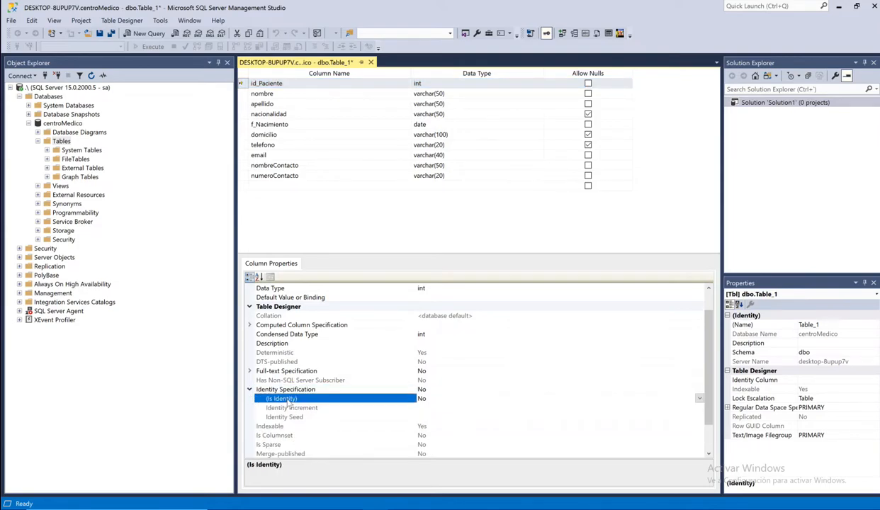
pyautogui.doubleClick(418, 398)
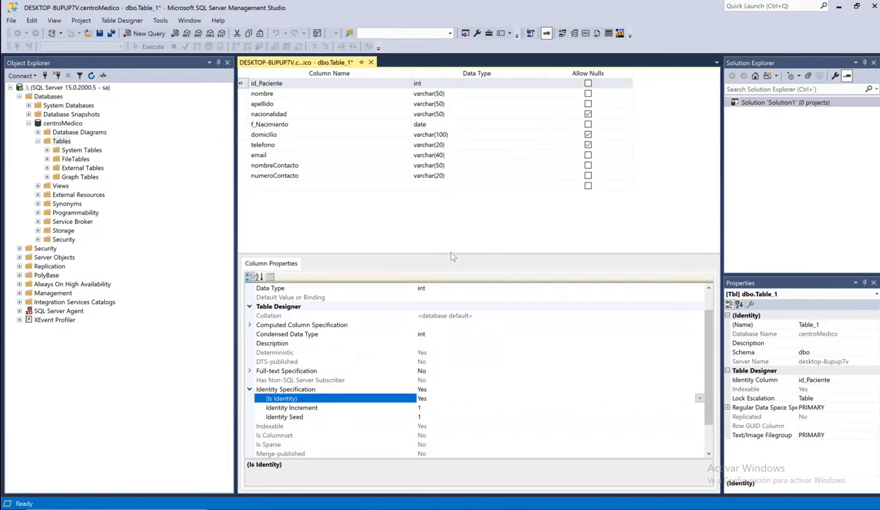
pyautogui.moveTo(447, 254); pyautogui.dragTo(440, 296)
pyautogui.click(399, 259)
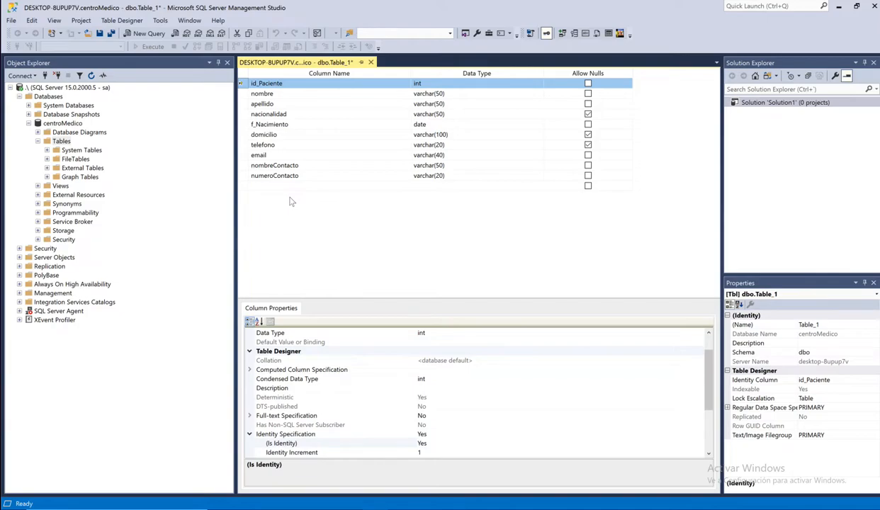
# - Save the new table under the name Paciente
pyautogui.click(101, 35)
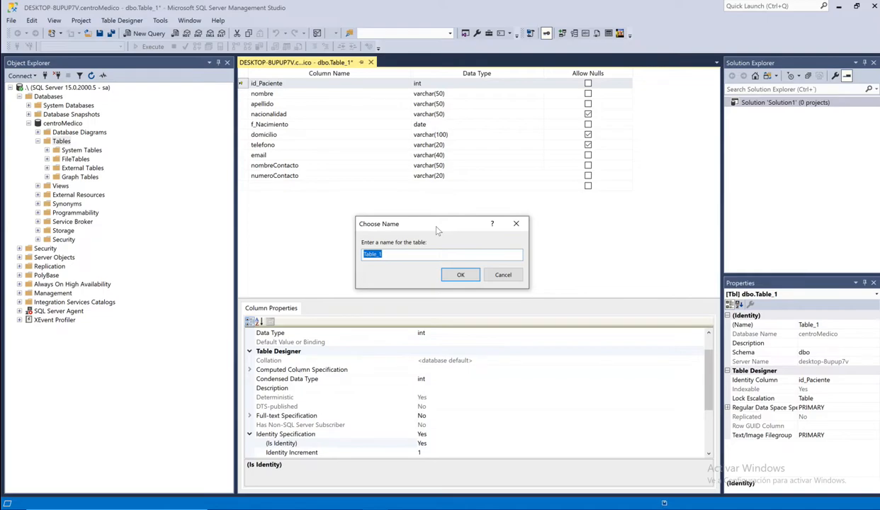
pyautogui.write('aciente')
pyautogui.click(449, 275)
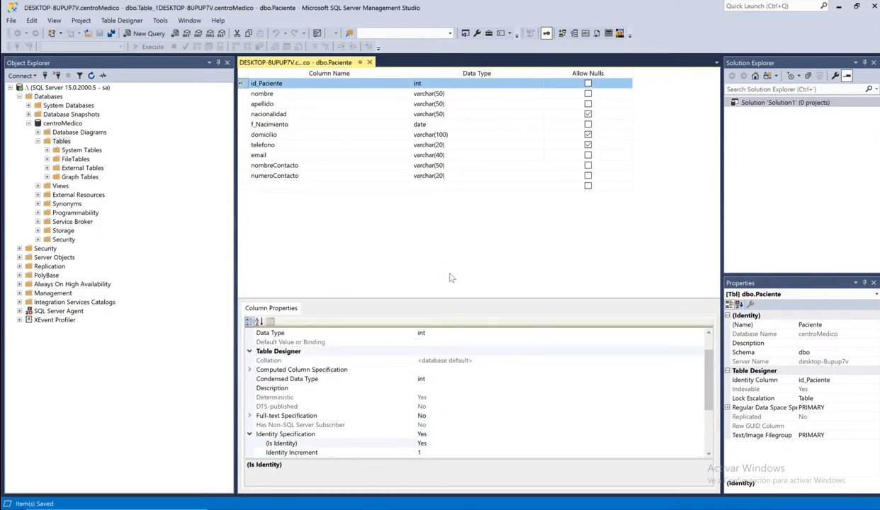
# - Refresh the Tables folder of the centroMedico database so it lists the newly saved table
pyautogui.click(38, 141)
pyautogui.click(38, 141)
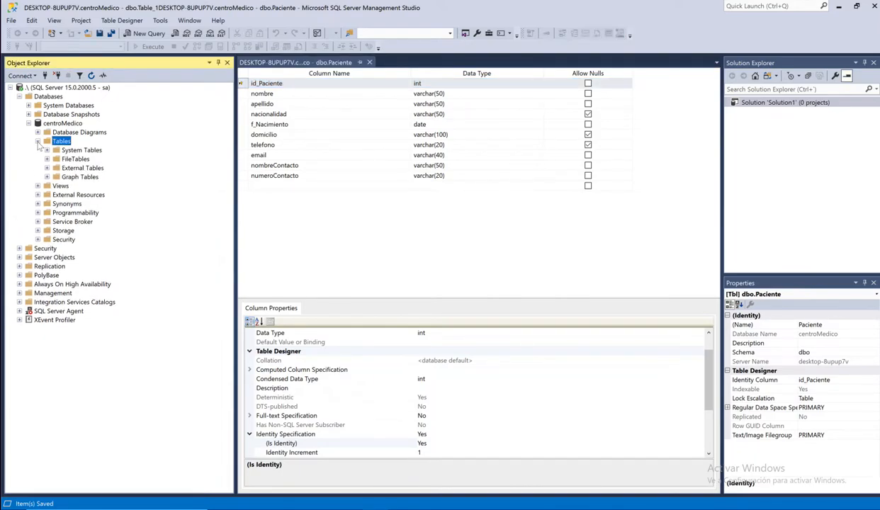
pyautogui.rightClick(64, 142)
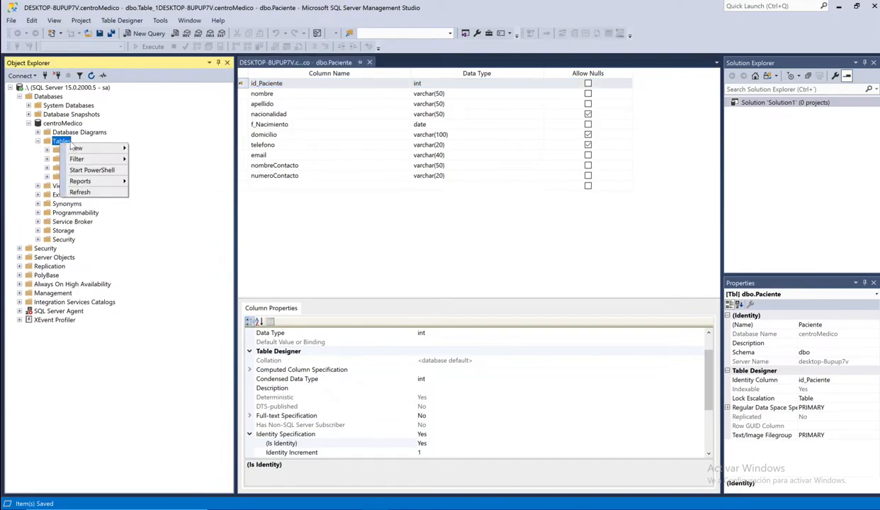
pyautogui.moveTo(90, 151)
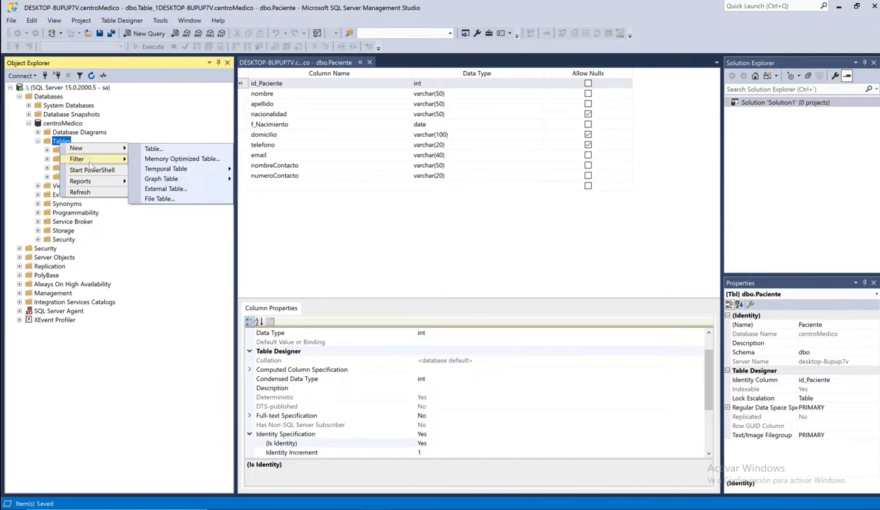
pyautogui.click(80, 192)
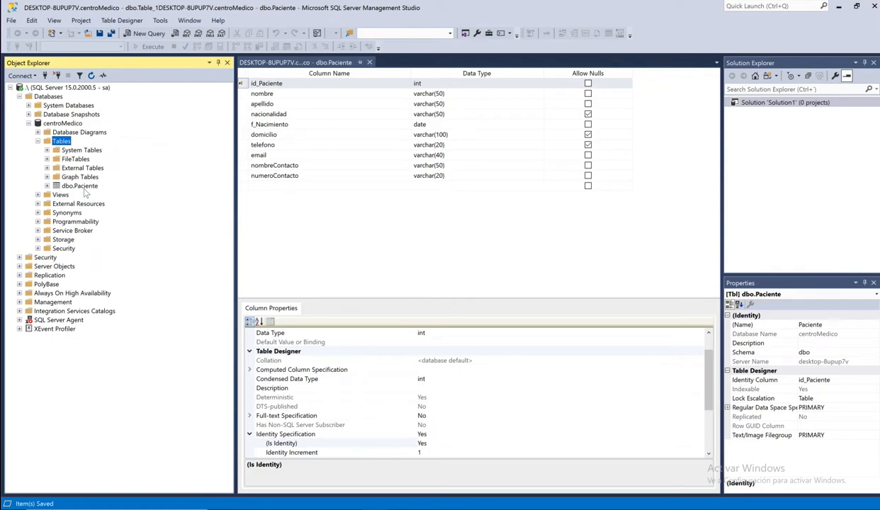
# - Examine the column list of the dbo.Paciente table in the object tree, and collapse the table again
pyautogui.click(83, 186)
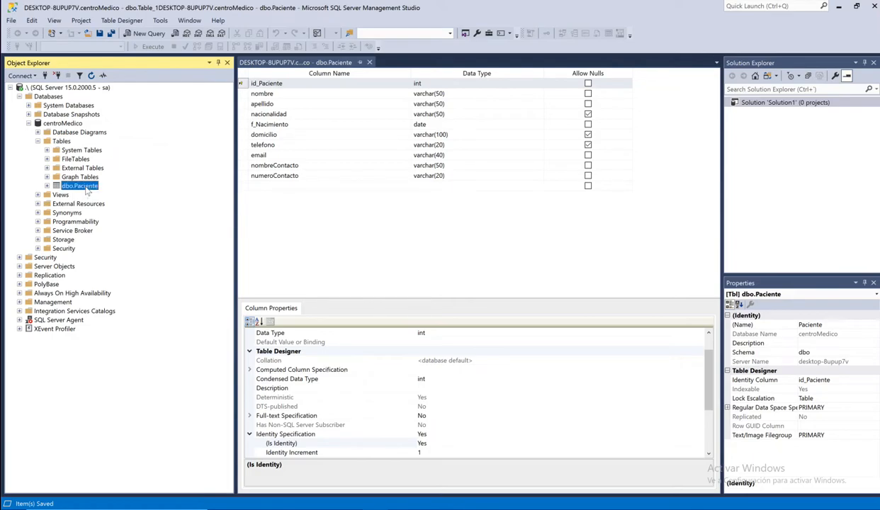
pyautogui.click(47, 186)
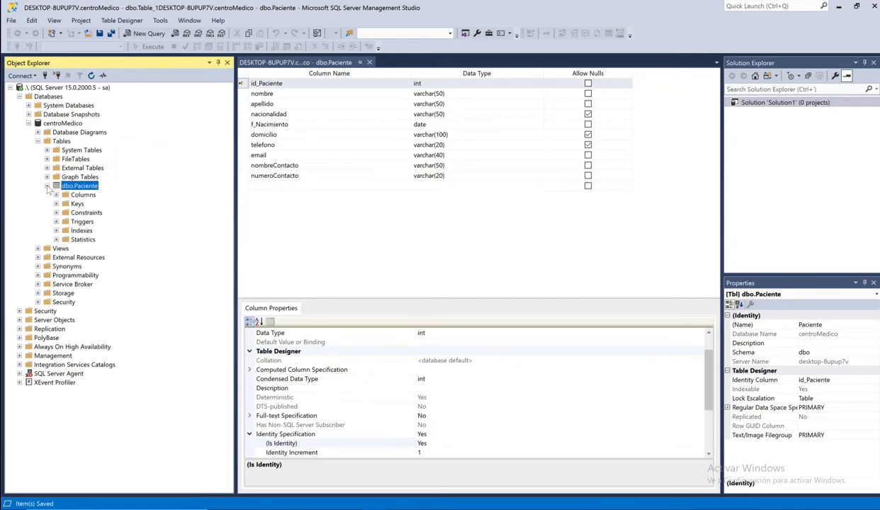
pyautogui.click(56, 195)
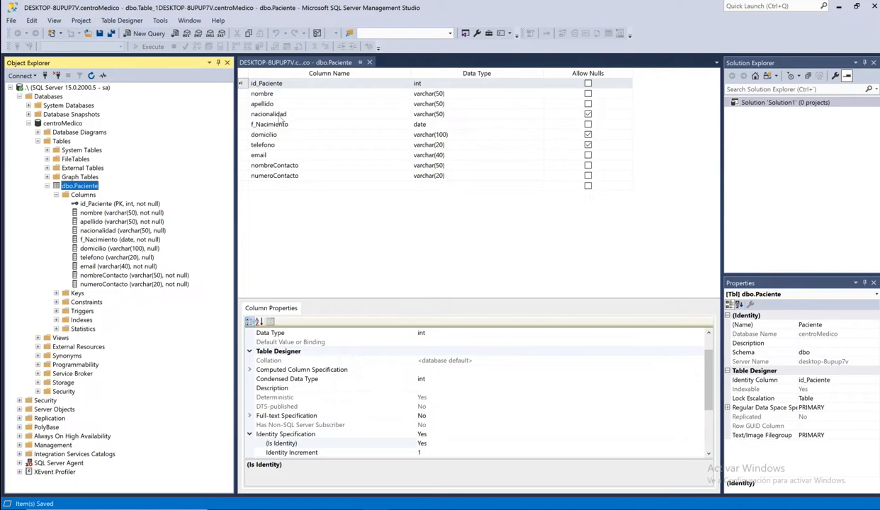
pyautogui.click(56, 195)
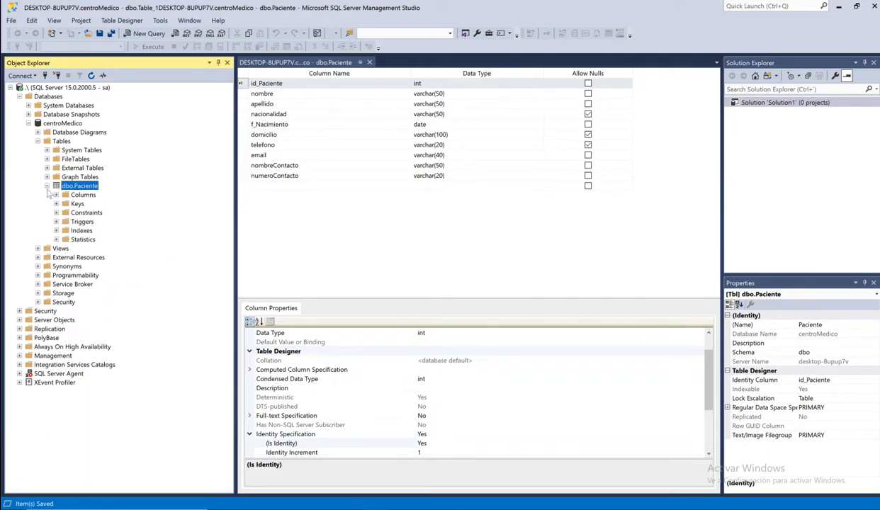
pyautogui.click(46, 186)
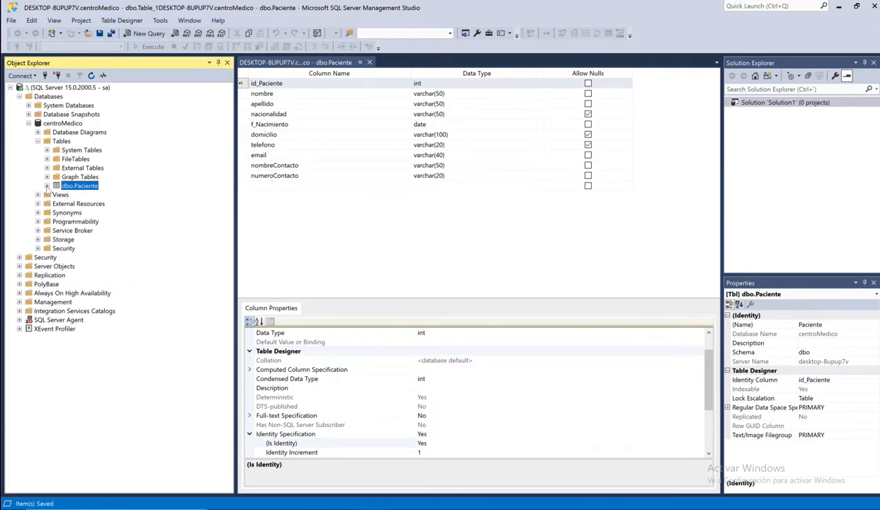
# - Create another table in centroMedico with a first column id_Medico of type int that disallows nulls
pyautogui.click(63, 142)
pyautogui.rightClick(63, 143)
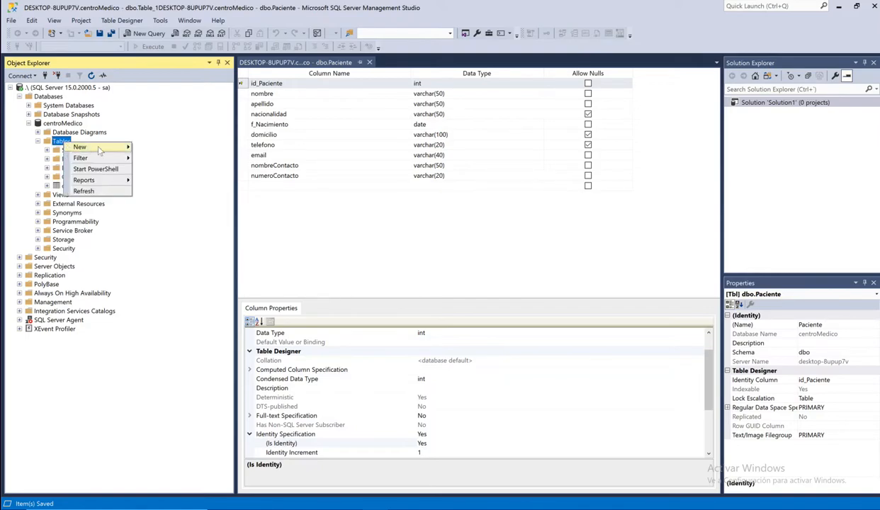
pyautogui.moveTo(126, 147)
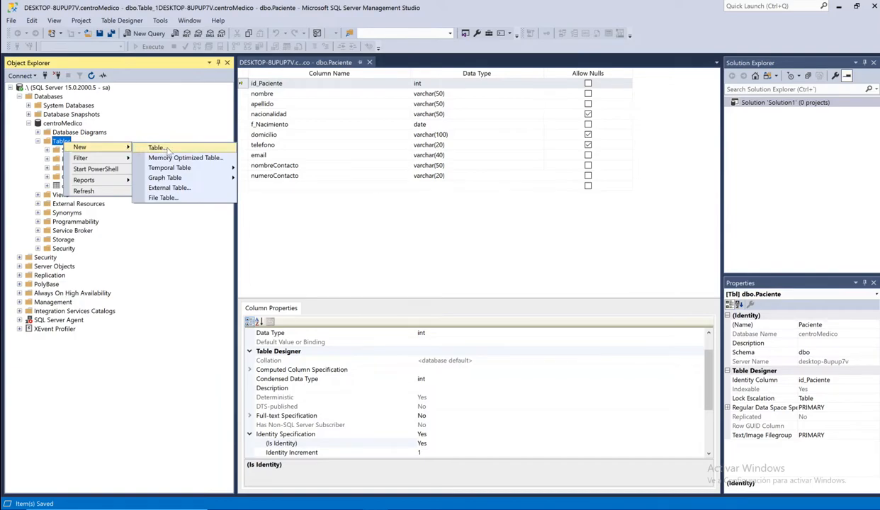
pyautogui.click(157, 147)
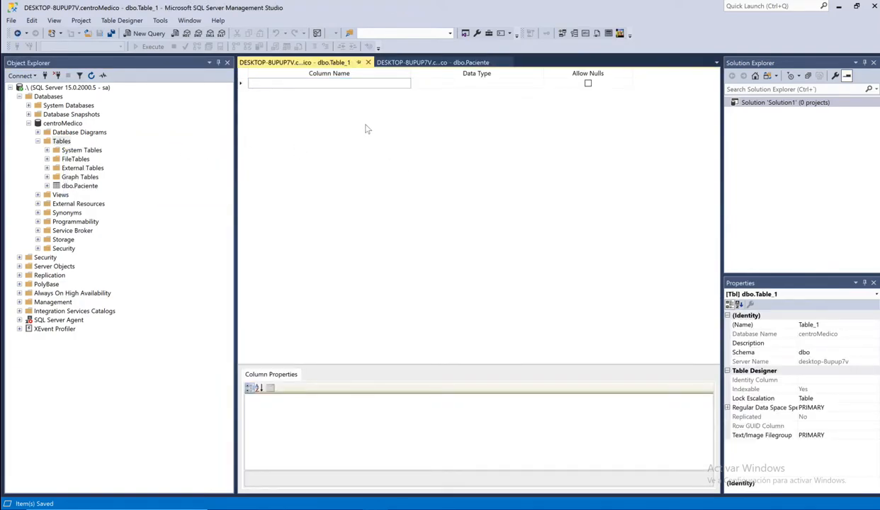
pyautogui.write('id')
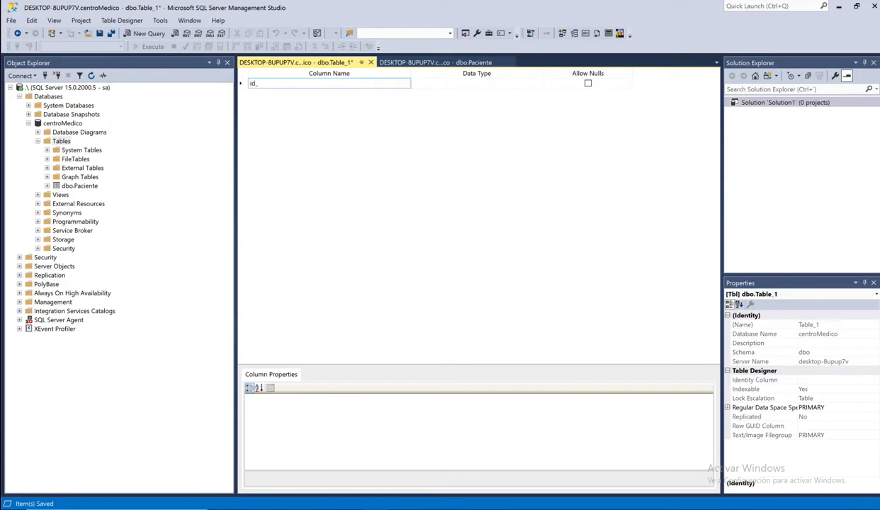
pyautogui.write('_Medico')
pyautogui.press('Tab')
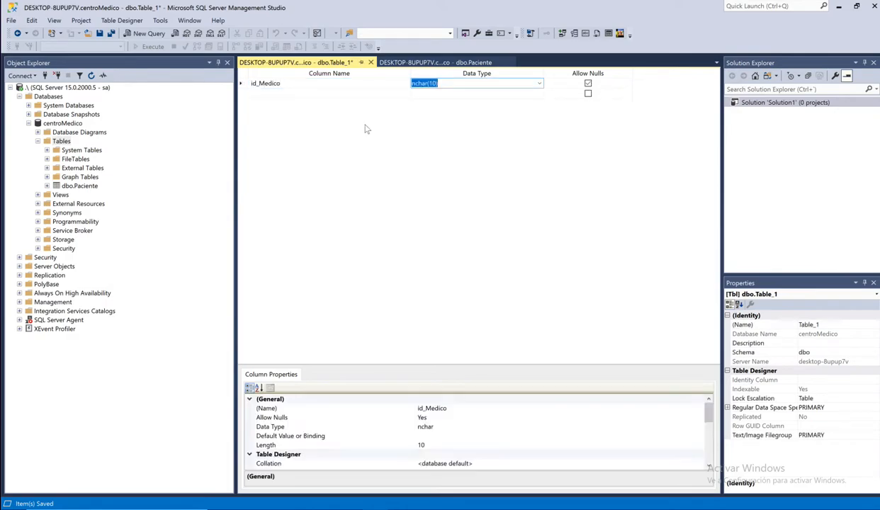
pyautogui.write('int')
pyautogui.press('Tab')
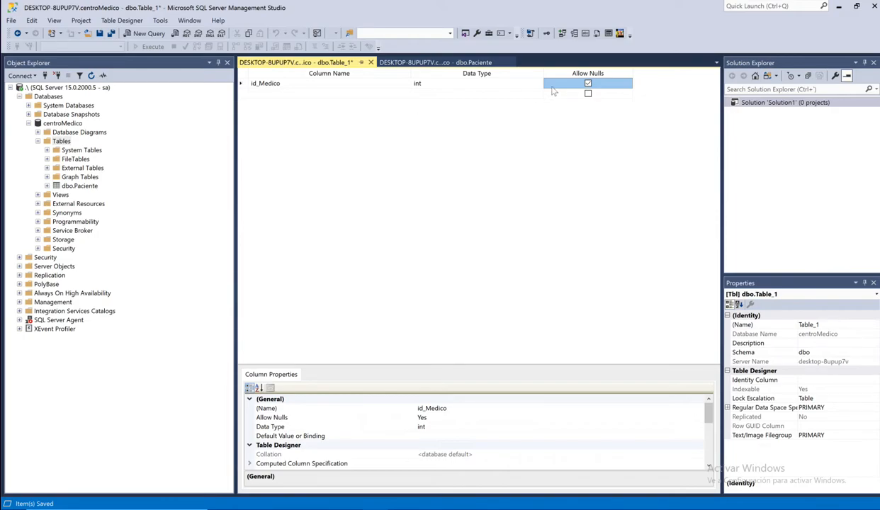
pyautogui.click(588, 84)
# - Add a nombre column of type varchar(50) below id_Medico, leaving nulls allowed
pyautogui.click(280, 94)
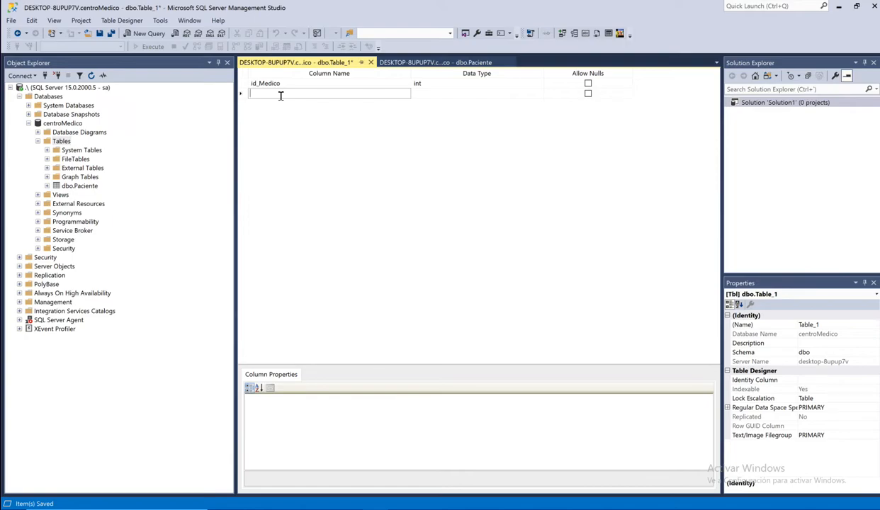
pyautogui.write('nombre')
pyautogui.press('Tab')
pyautogui.write('varchar')
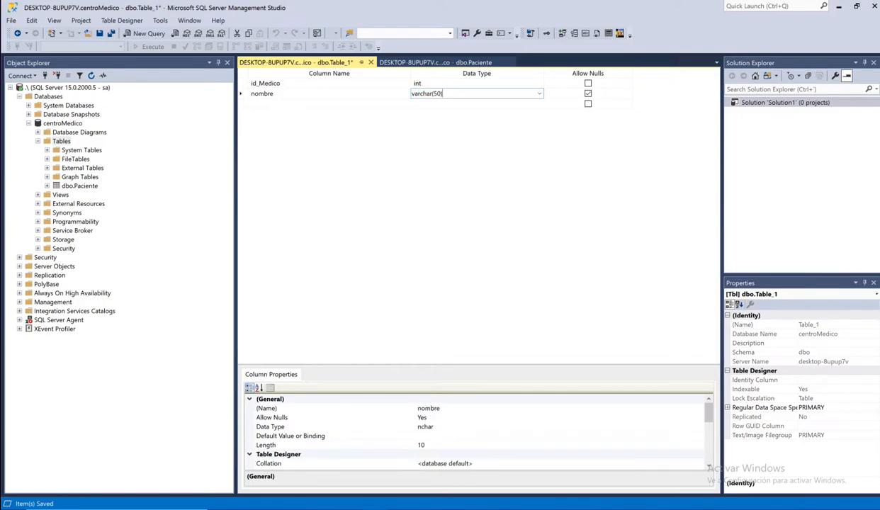
pyautogui.press('Tab')
pyautogui.press('Tab')
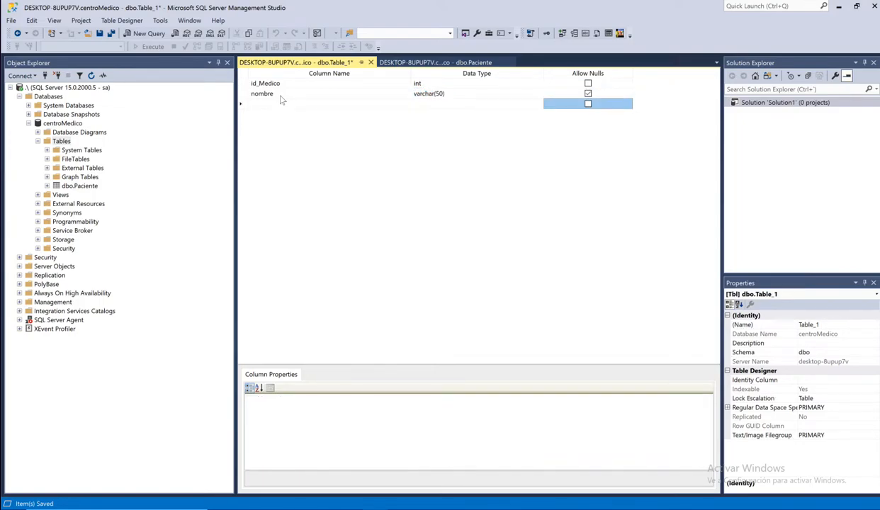
# - Add an apellido column of type varchar(50) below nombre, leaving nulls allowed
pyautogui.write('a')
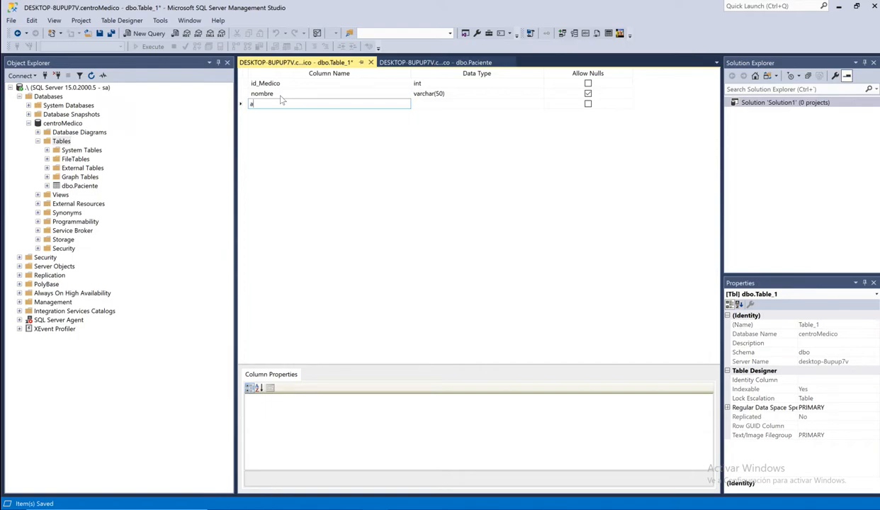
pyautogui.write('pellido')
pyautogui.press('Tab')
pyautogui.write('varch')
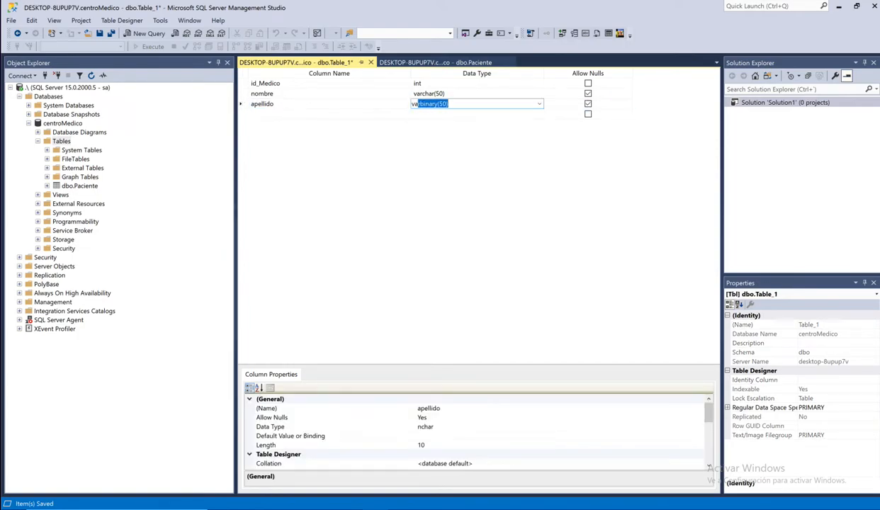
pyautogui.press('Tab')
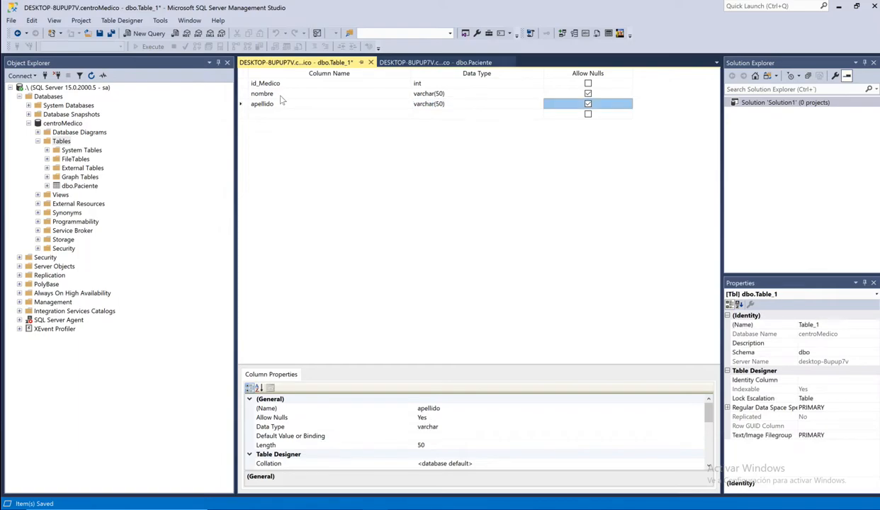
pyautogui.press('Tab')
# - Add an especialidad column of type varchar(50) below apellido, leaving nulls allowed
pyautogui.write('especialida')
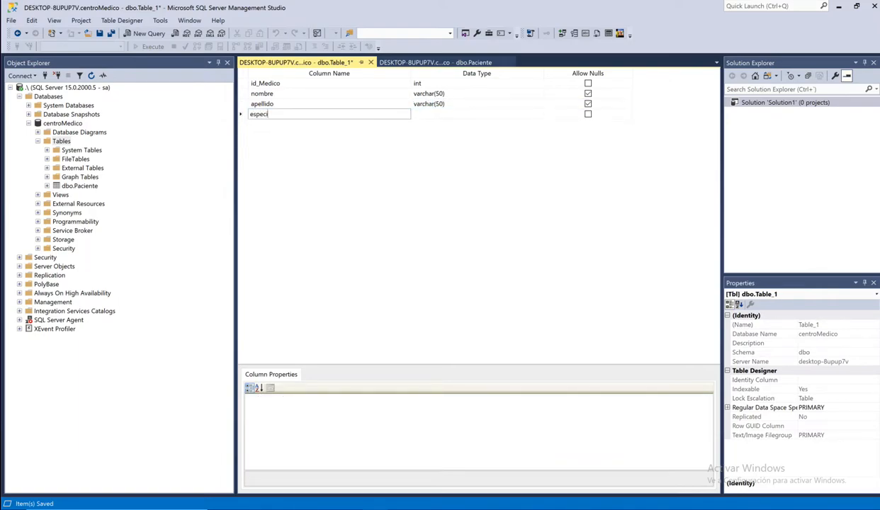
pyautogui.press('Tab')
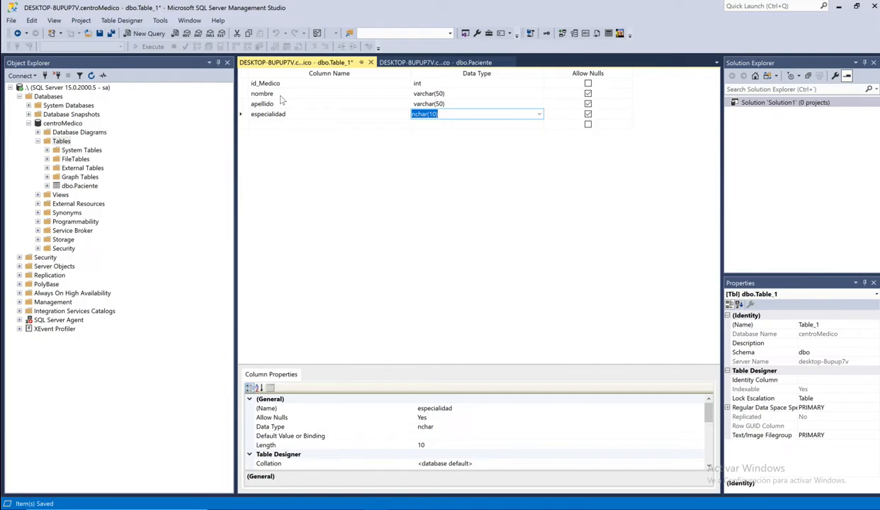
pyautogui.write('varchar(50)')
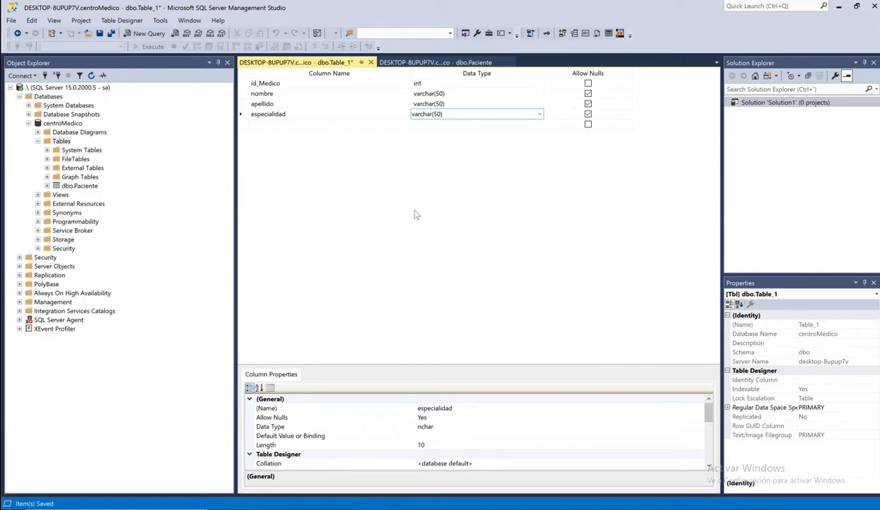
pyautogui.press('Return')
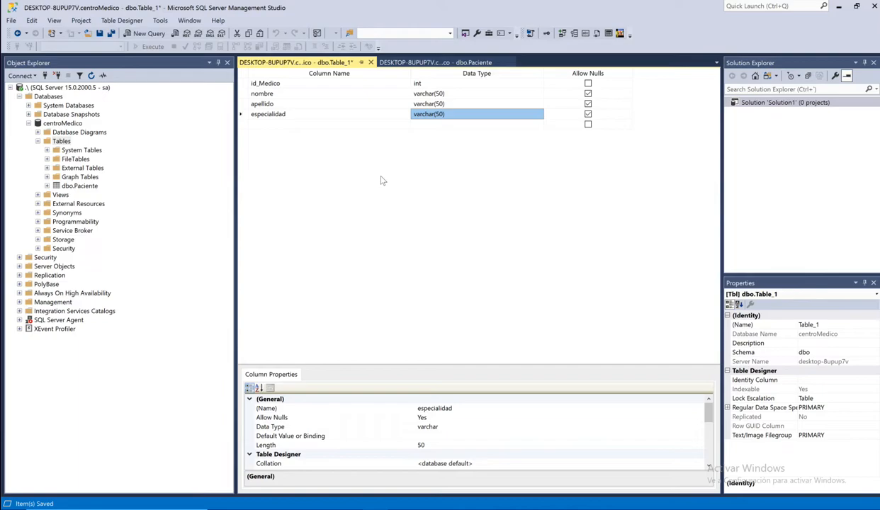
# - Set the id_Medico column as the new table's primary key
pyautogui.click(243, 84)
pyautogui.rightClick(243, 83)
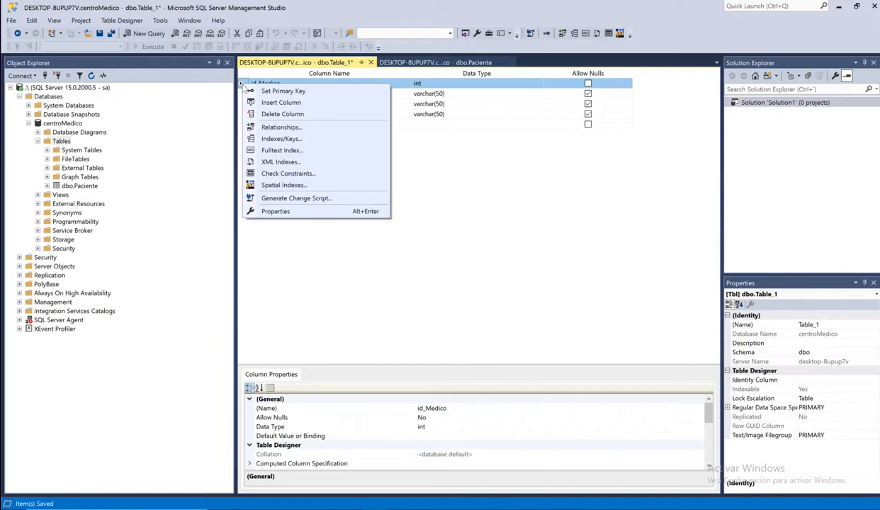
pyautogui.click(264, 92)
# - Remove the primary key from id_Medico and assign it to the same column again
pyautogui.rightClick(245, 85)
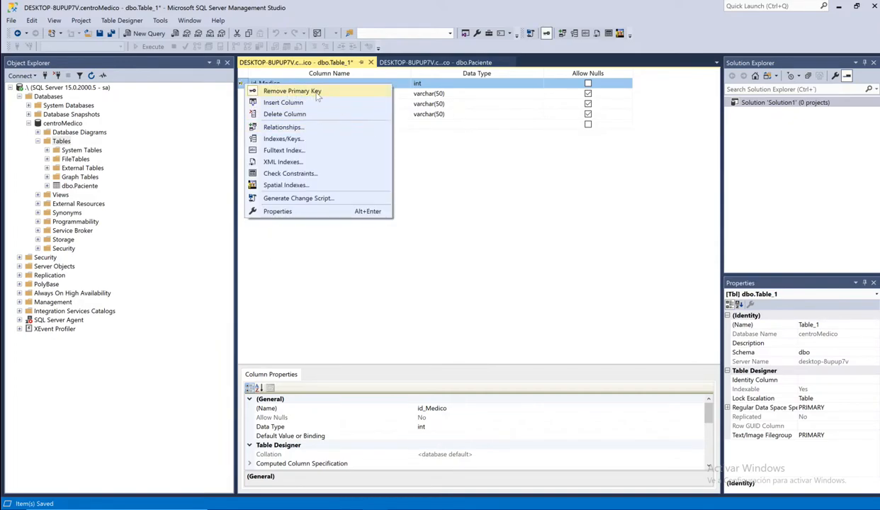
pyautogui.click(308, 92)
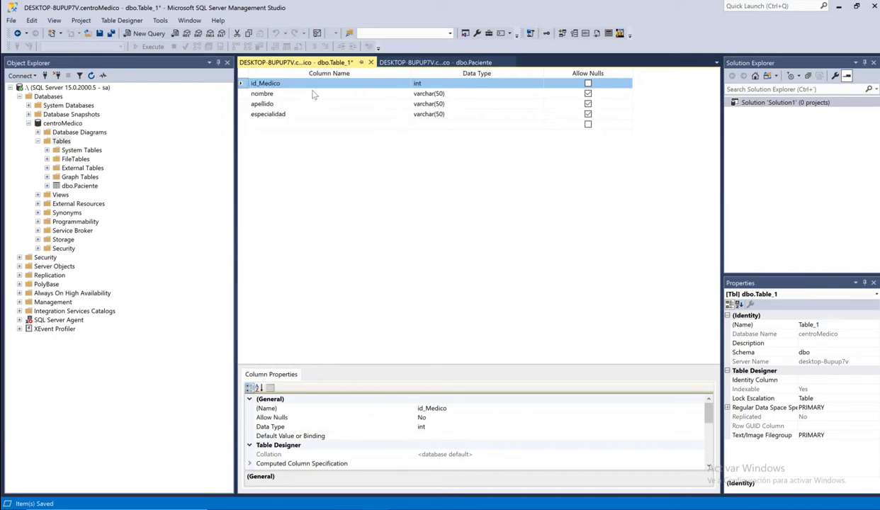
pyautogui.rightClick(257, 86)
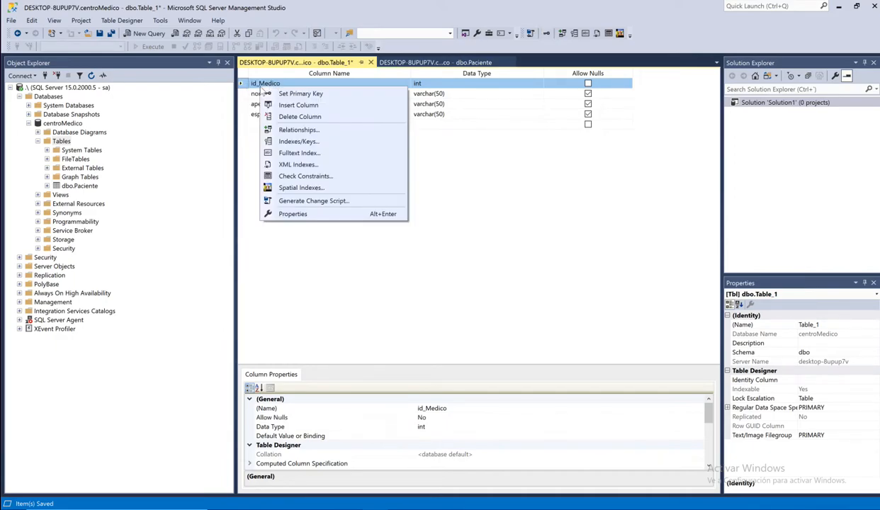
pyautogui.click(328, 92)
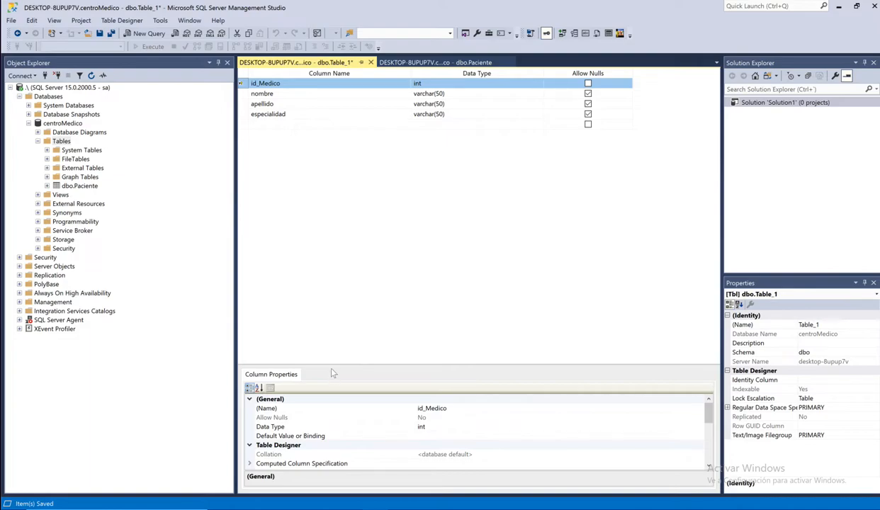
# - Make id_Medico an identity column by setting Is Identity to Yes in its identity specification
pyautogui.moveTo(332, 364); pyautogui.dragTo(331, 248)
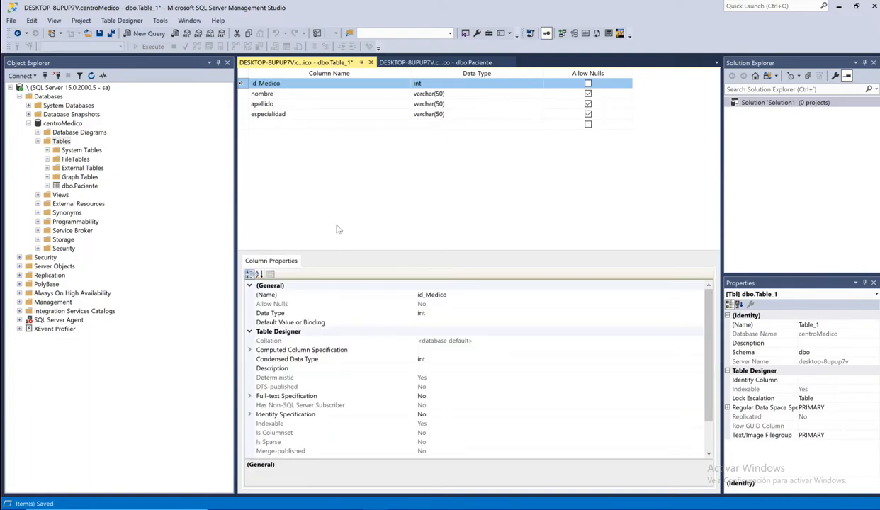
pyautogui.scroll(-1, 326, 381)
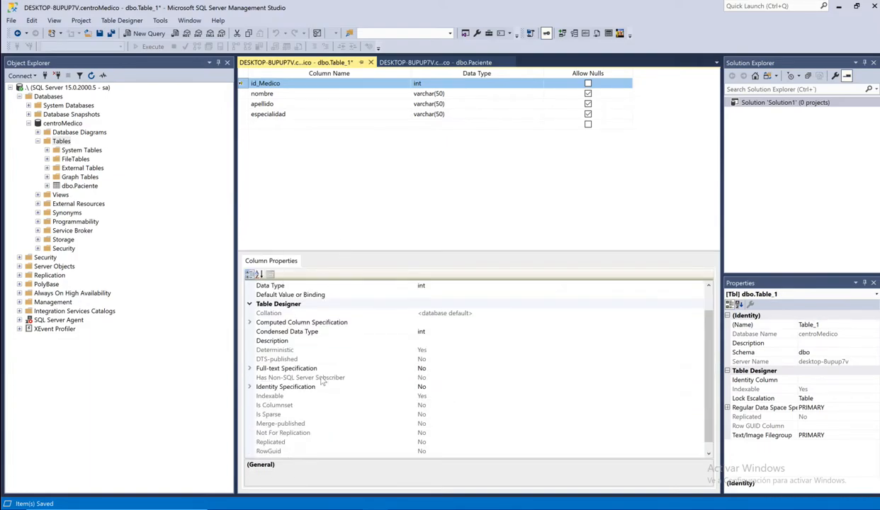
pyautogui.click(249, 386)
pyautogui.click(276, 396)
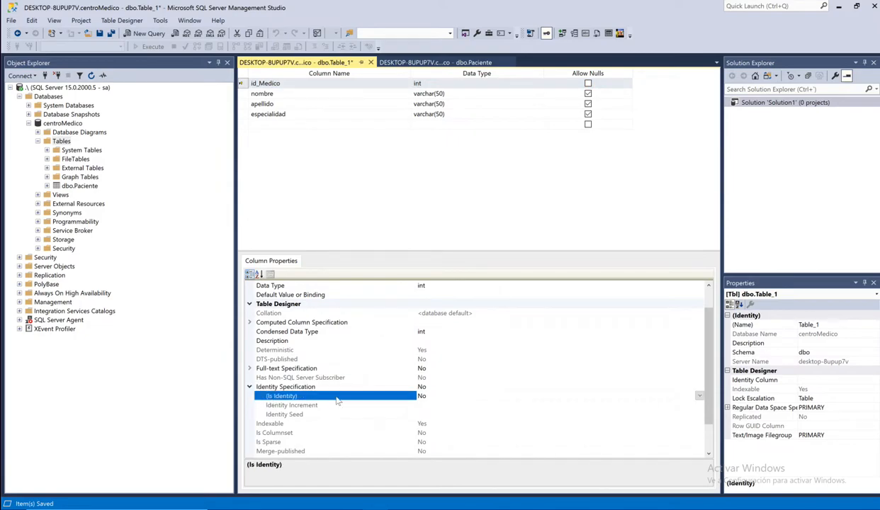
pyautogui.doubleClick(425, 395)
pyautogui.click(457, 188)
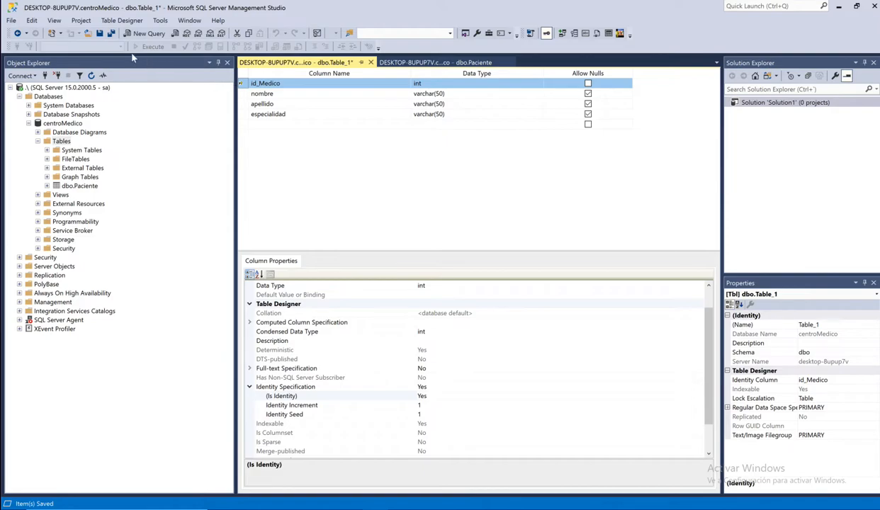
# - Save the new table under the name Medico and refresh the list of tables in centroMedico
pyautogui.click(99, 34)
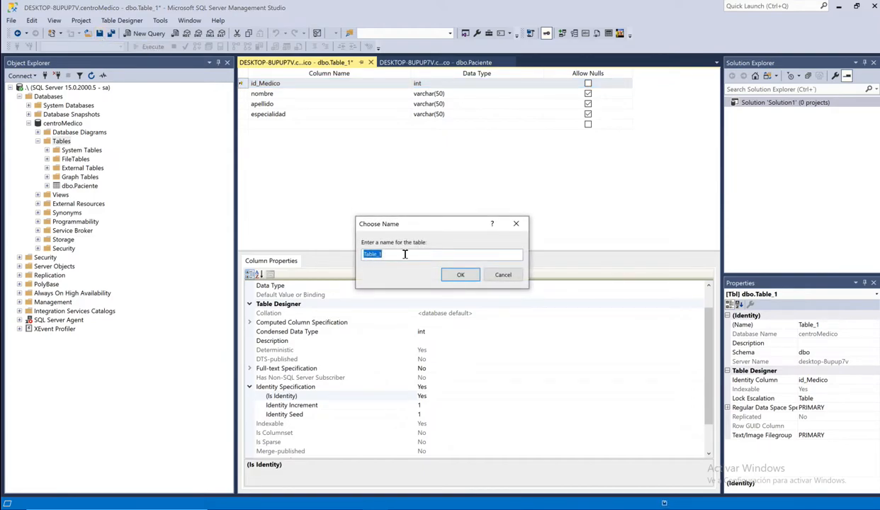
pyautogui.write('Medico')
pyautogui.click(454, 275)
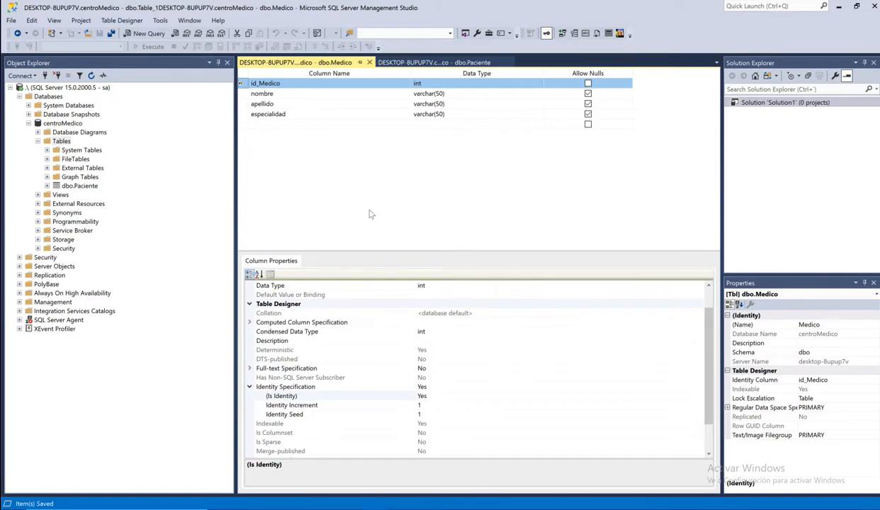
pyautogui.click(61, 141)
pyautogui.rightClick(63, 140)
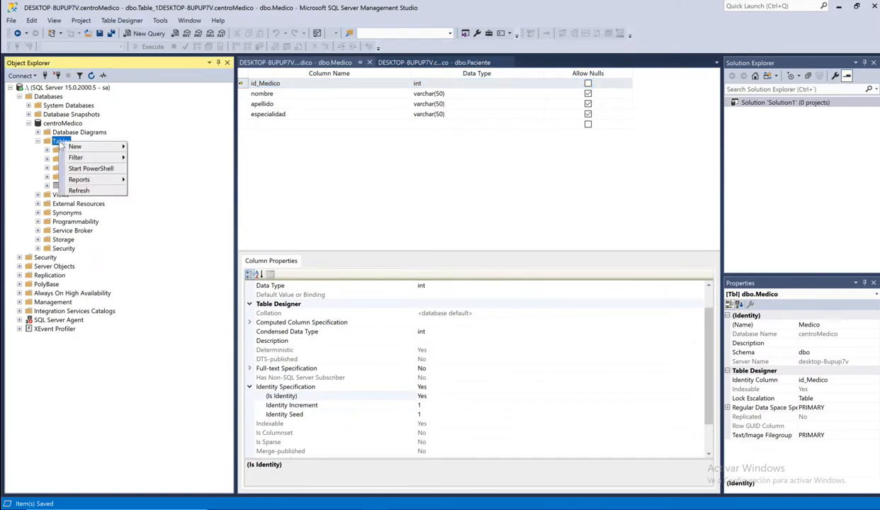
pyautogui.click(80, 190)
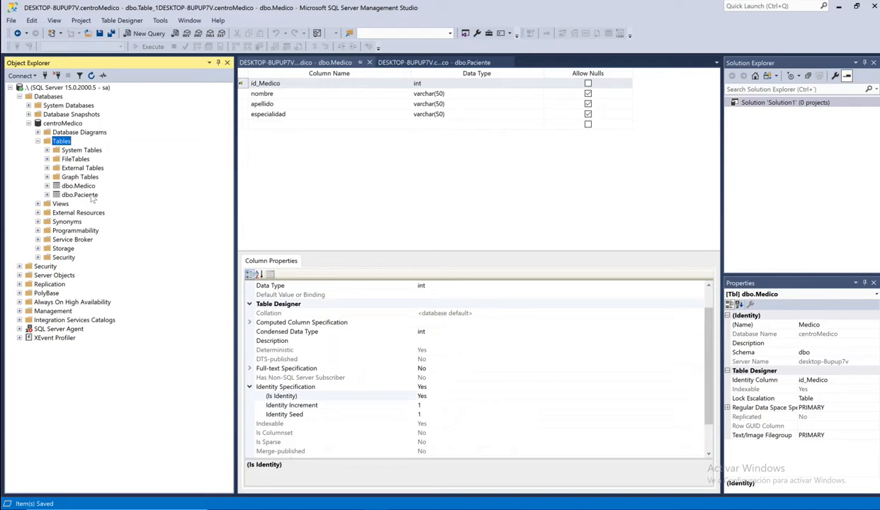
# - Examine the columns of the Medico and Paciente tables in the database tree, collapsing each table when done
pyautogui.click(47, 185)
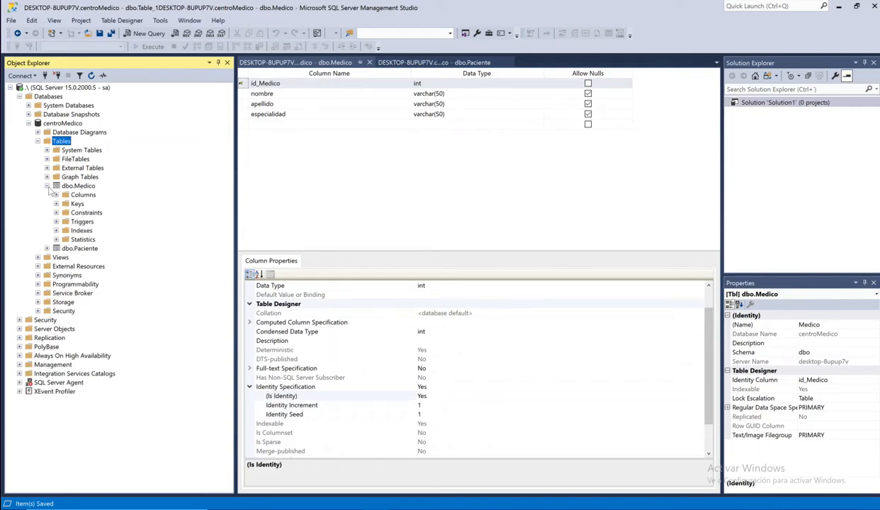
pyautogui.click(56, 195)
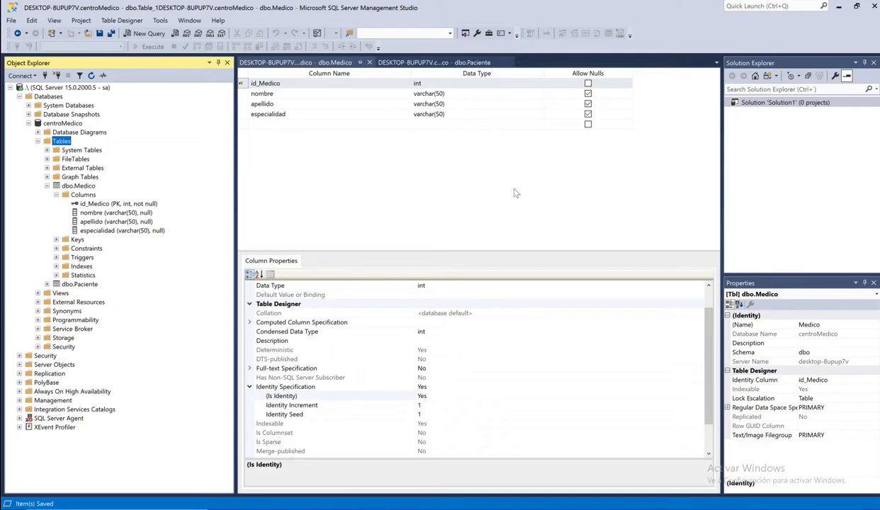
pyautogui.click(414, 188)
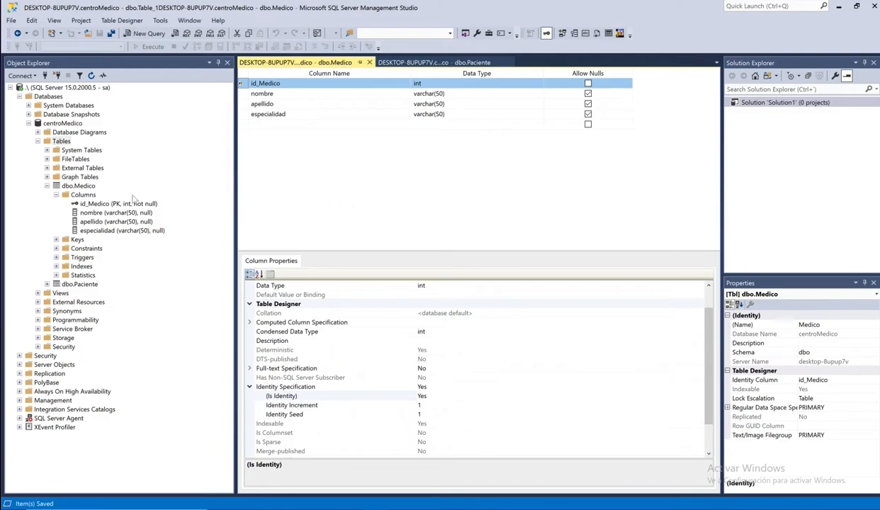
pyautogui.click(56, 194)
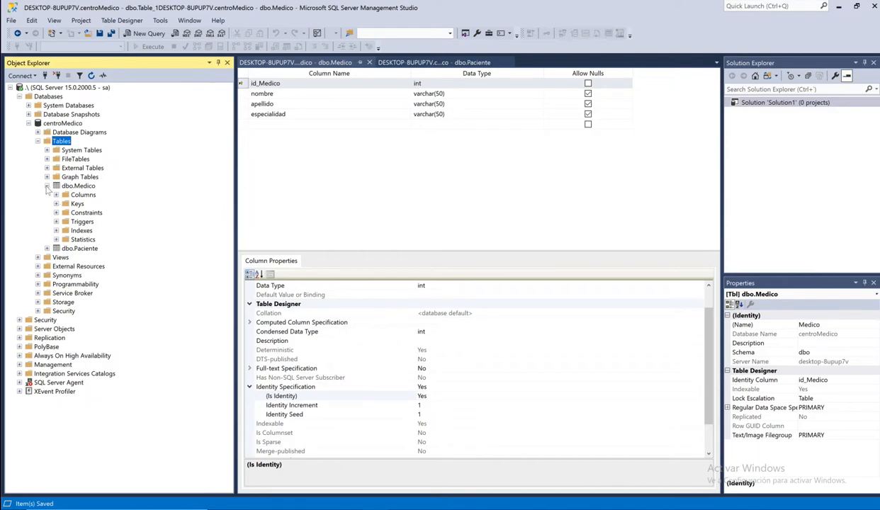
pyautogui.click(46, 186)
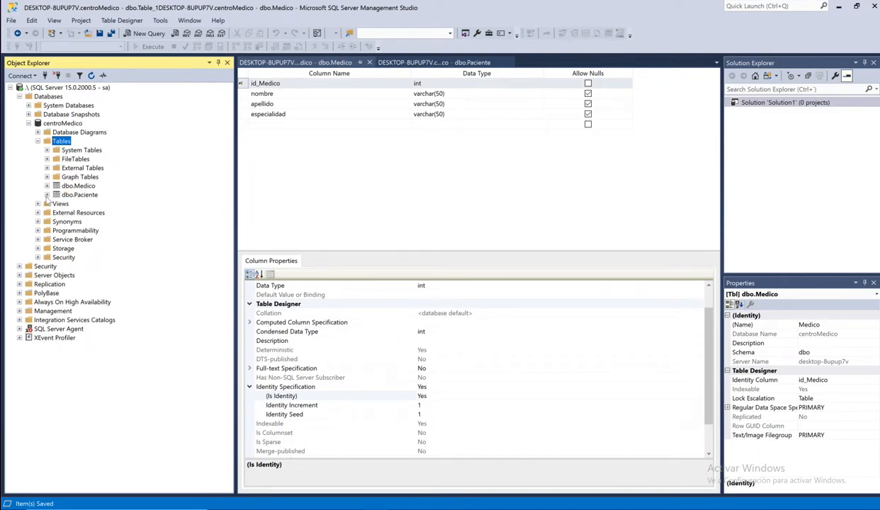
pyautogui.click(47, 195)
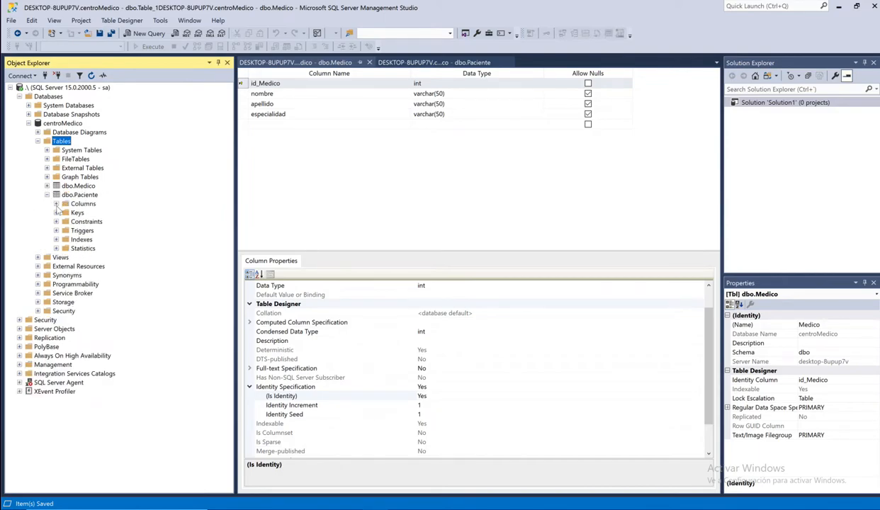
pyautogui.click(56, 204)
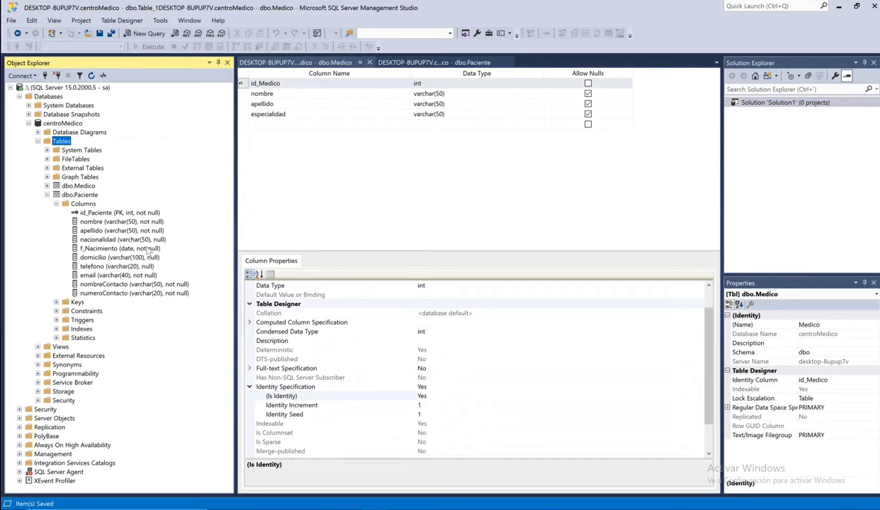
pyautogui.click(56, 204)
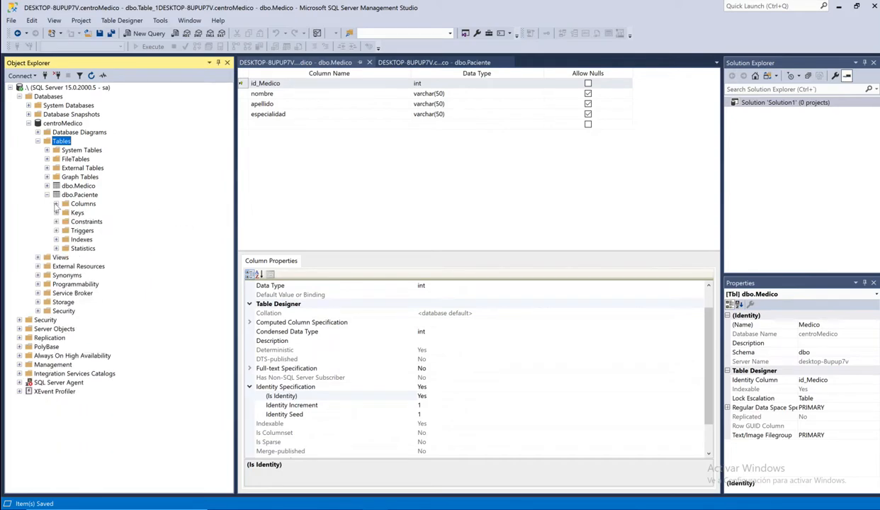
pyautogui.click(47, 195)
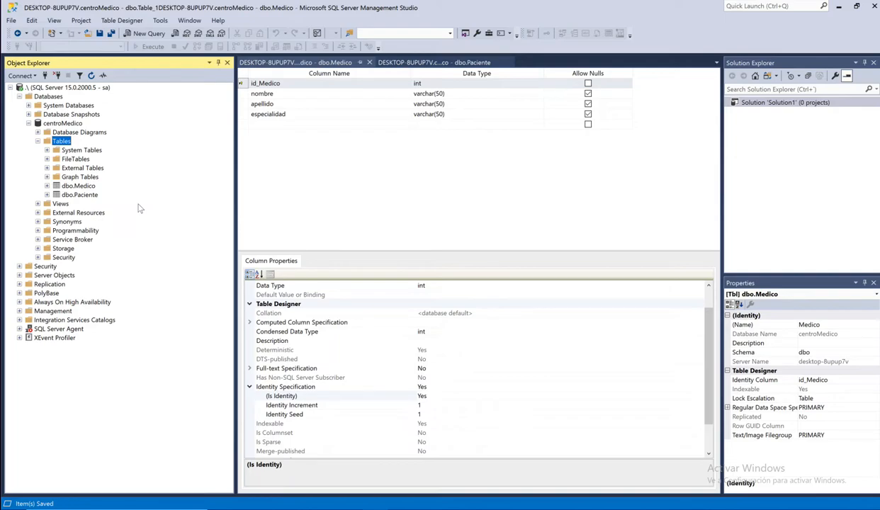
# - Create a new table in centroMedico with a first column id_Consulta of type int
pyautogui.rightClick(64, 142)
pyautogui.moveTo(106, 147)
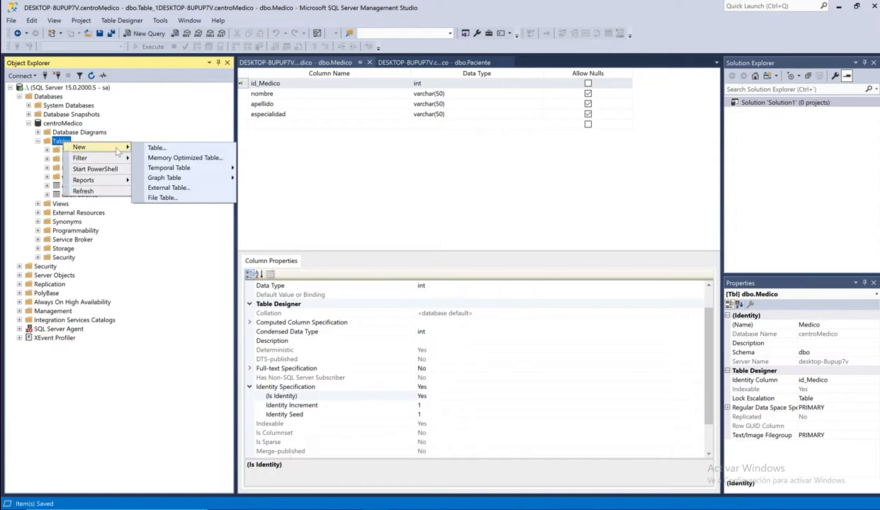
pyautogui.click(183, 150)
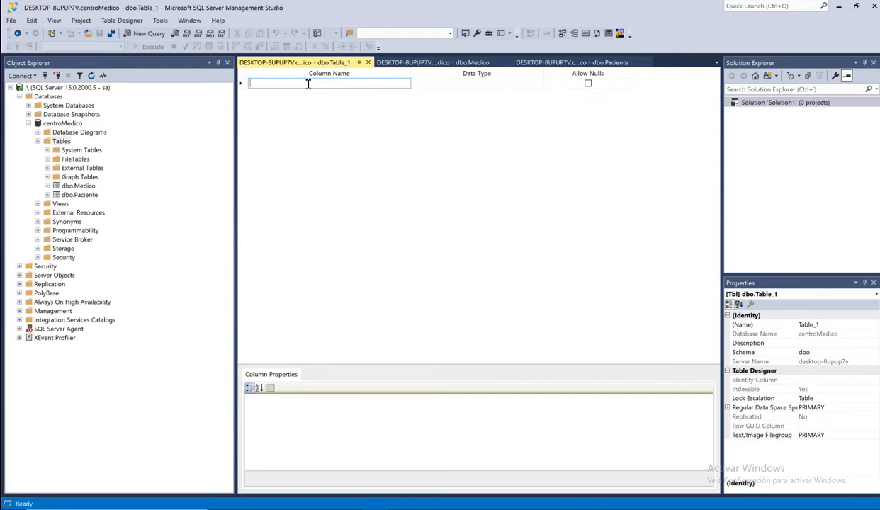
pyautogui.write('id_')
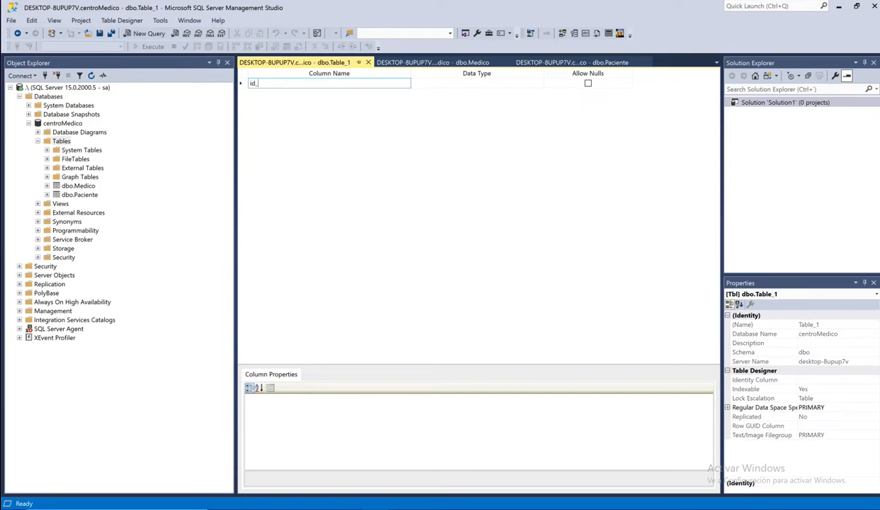
pyautogui.write('Consulta')
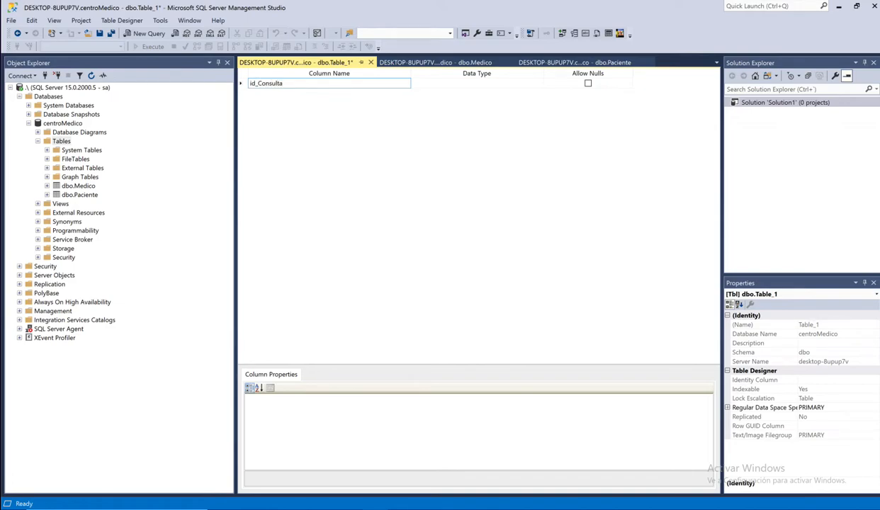
pyautogui.press('Tab')
pyautogui.write('int')
pyautogui.press('Tab')
pyautogui.press('Tab')
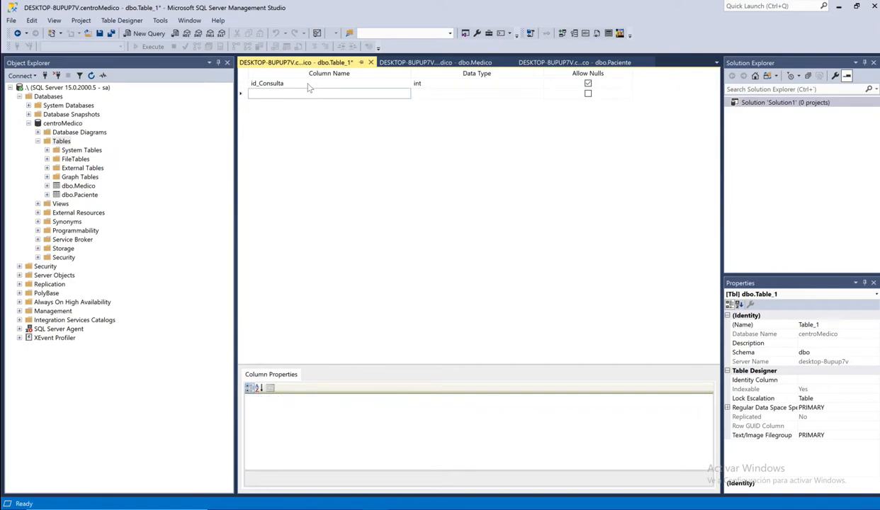
# - Add an id_Medico column of type int below id_Consulta
pyautogui.write('id_Medico')
pyautogui.press('Tab')
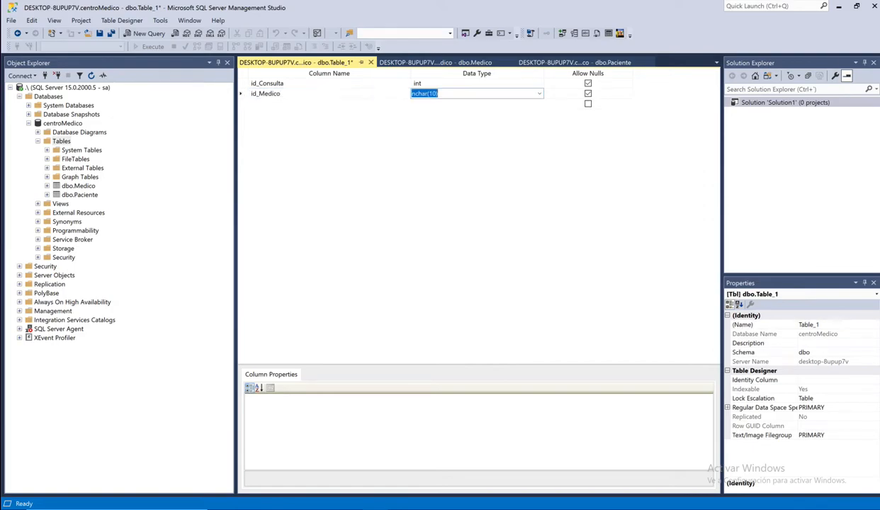
pyautogui.write('int')
pyautogui.press('Tab')
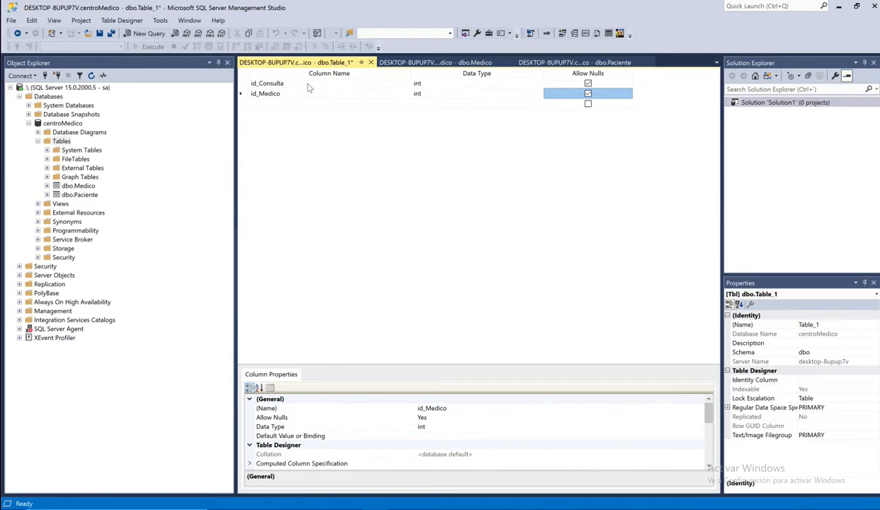
# - Add an id_Paciente column of type int below id_Medico
pyautogui.press('Down')
pyautogui.press('Left')
pyautogui.press('Left')
pyautogui.write('id')
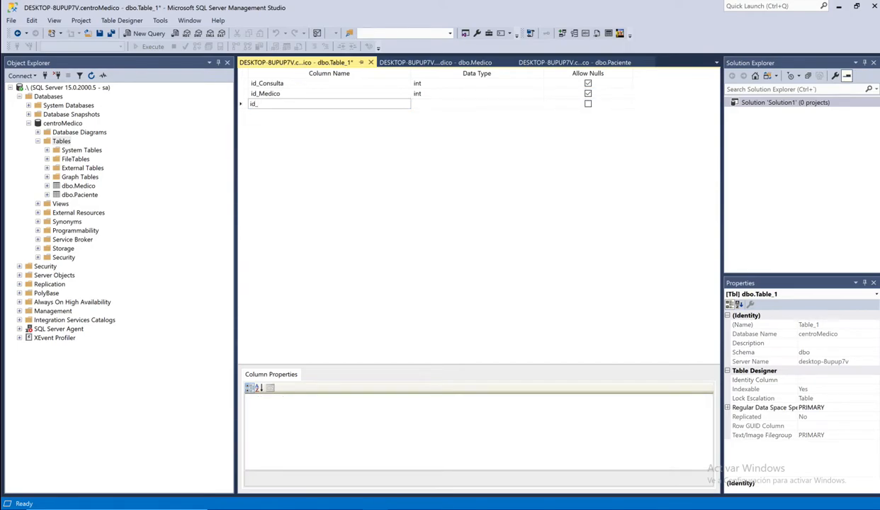
pyautogui.write('_Paciente')
pyautogui.press('Tab')
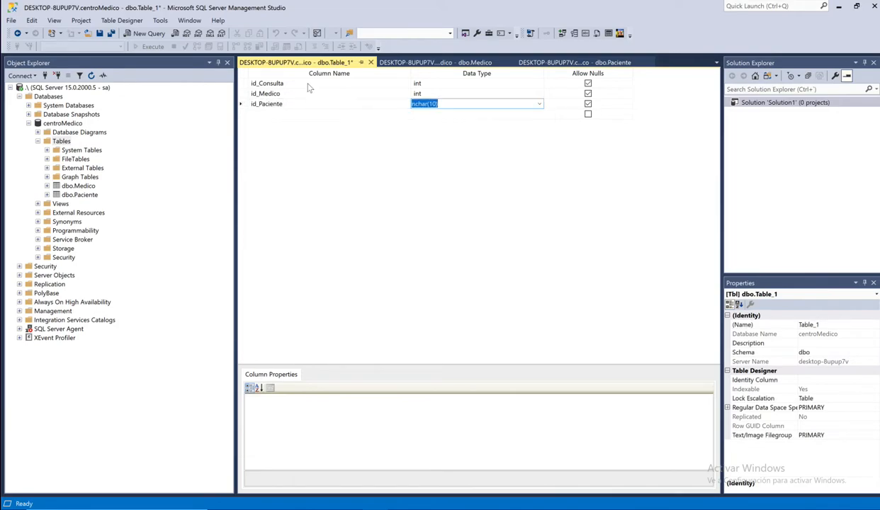
pyautogui.write('int')
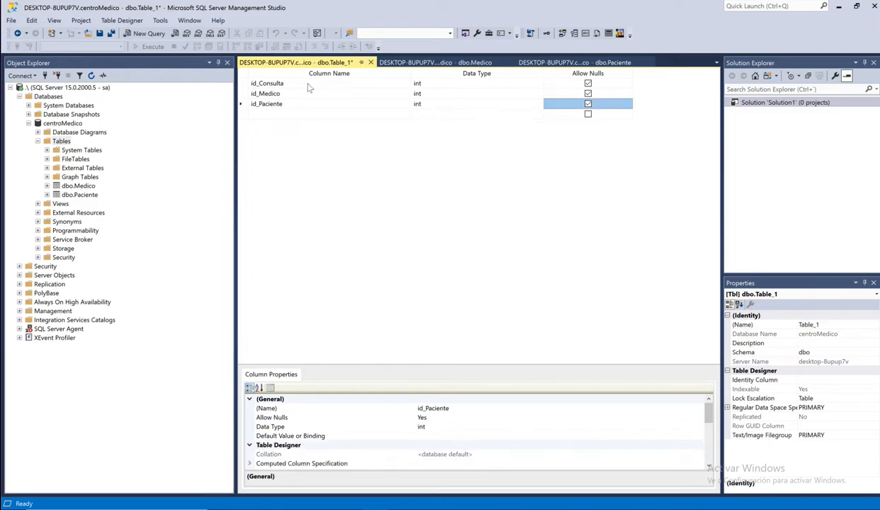
# - Add a fecha column of type date below id_Paciente
pyautogui.press('Down')
pyautogui.hotkey('shift', 'Tab')
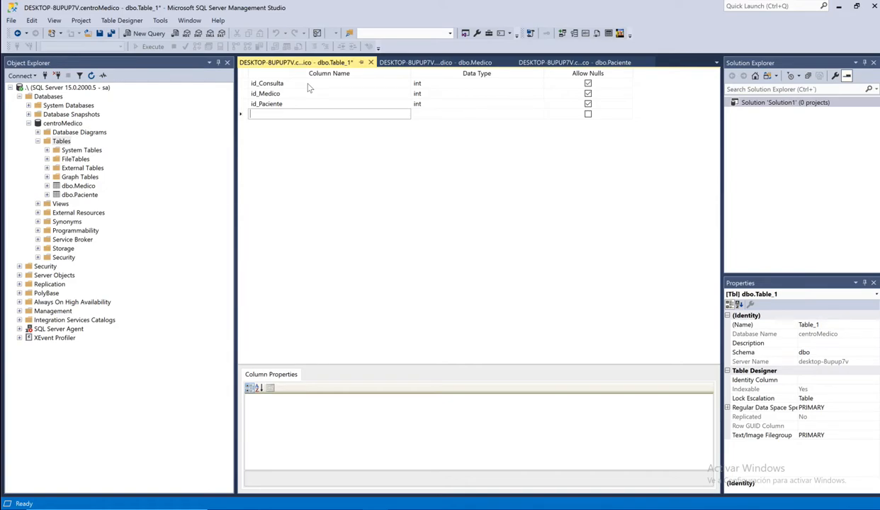
pyautogui.write('fehca')
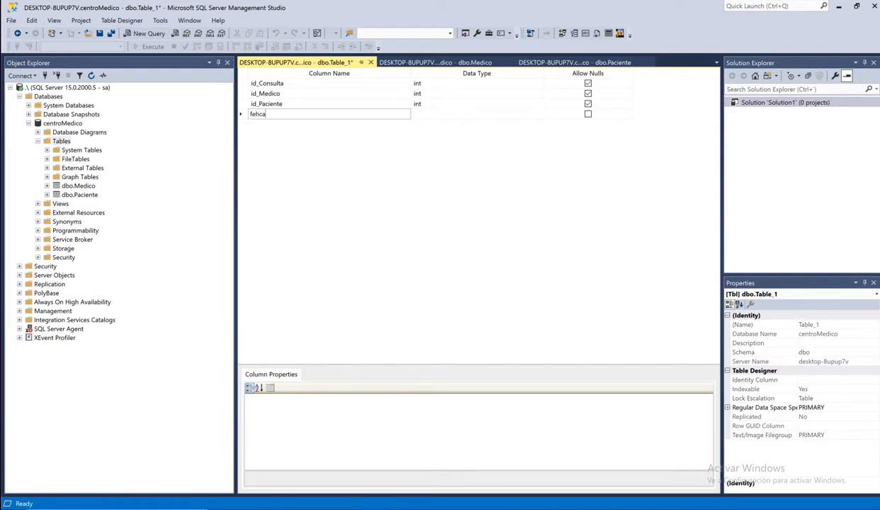
pyautogui.press('BackSpace')
pyautogui.write('cha')
pyautogui.press('Tab')
pyautogui.write('date')
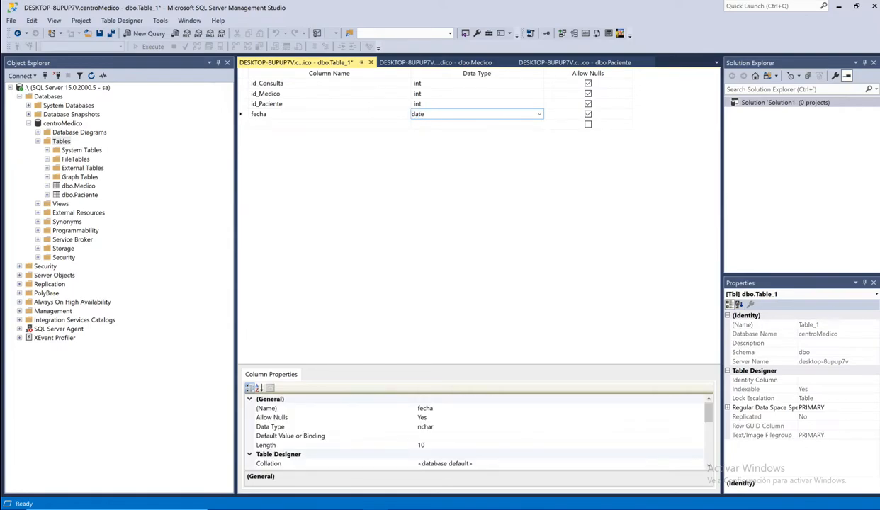
pyautogui.press('Tab')
# - Change the data type of the fecha column to datetime
pyautogui.hotkey('shift', 'Tab')
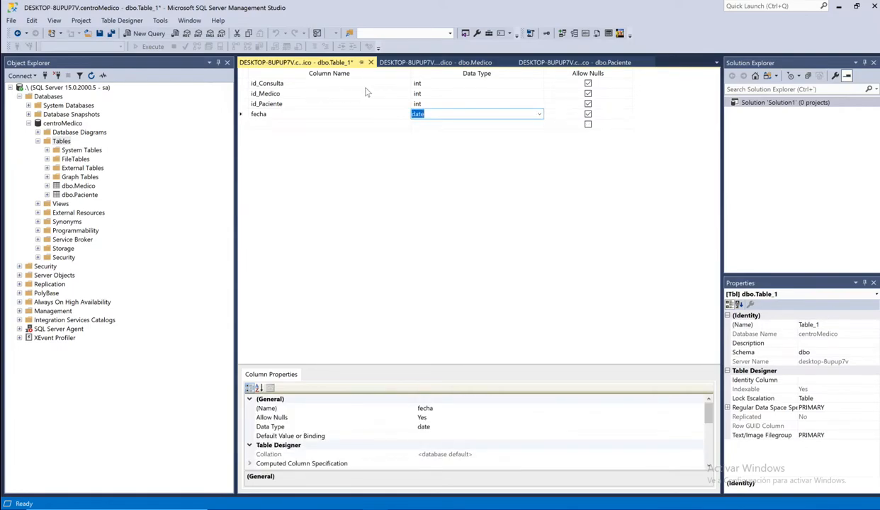
pyautogui.click(539, 115)
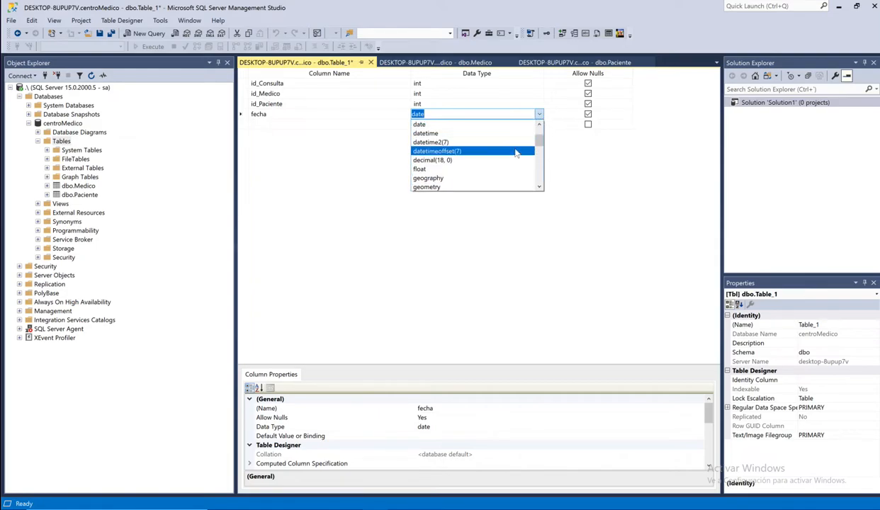
pyautogui.click(468, 134)
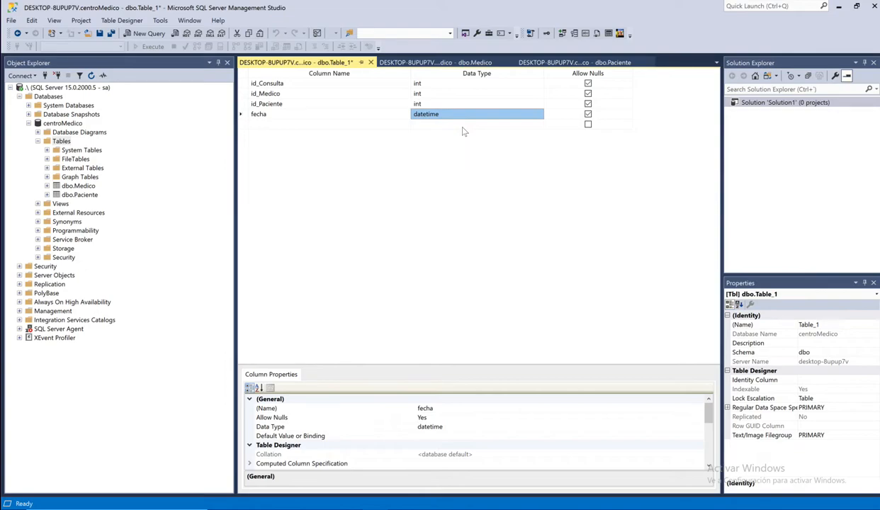
# - Add a diagnostico column of type varchar(500) below fecha
pyautogui.click(381, 125)
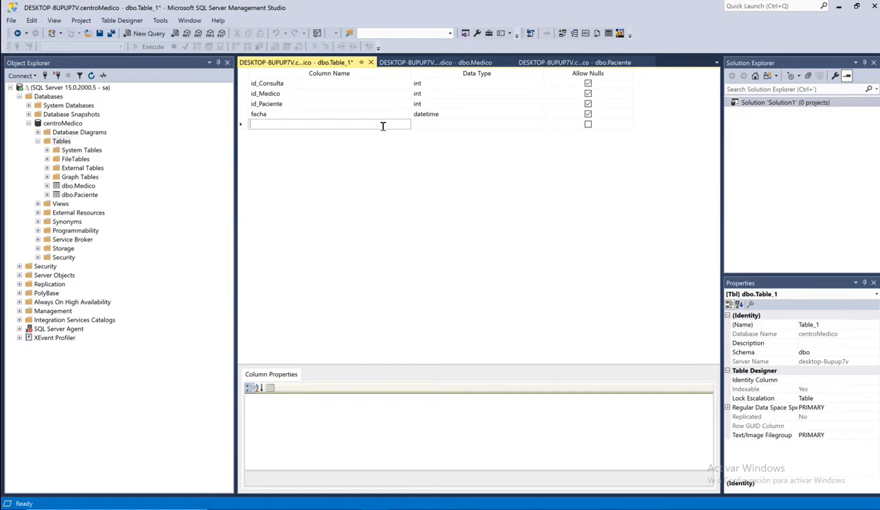
pyautogui.write('diagnos')
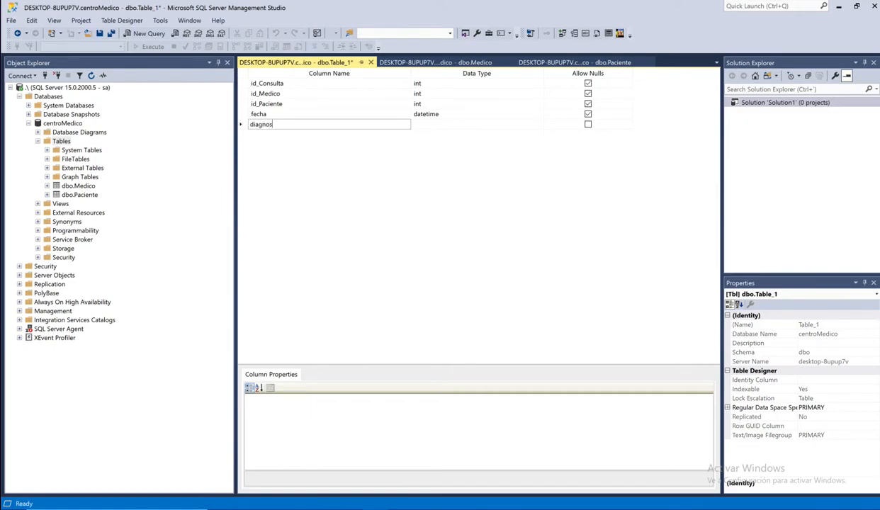
pyautogui.write('tico')
pyautogui.press('Tab')
pyautogui.write('varc')
pyautogui.press('Right')
pyautogui.press('Left')
pyautogui.write('0')
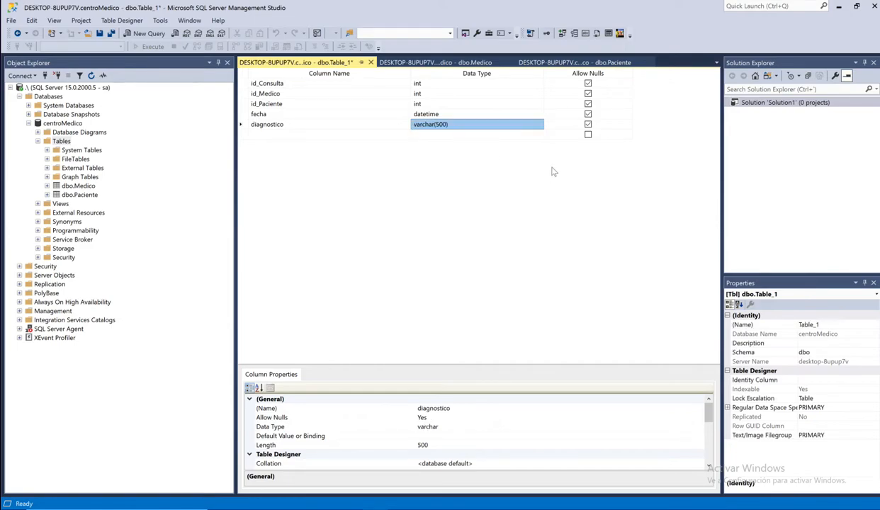
# - Disallow nulls for all five columns, from diagnostico up to id_Consulta
pyautogui.click(587, 125)
pyautogui.click(587, 114)
pyautogui.click(587, 104)
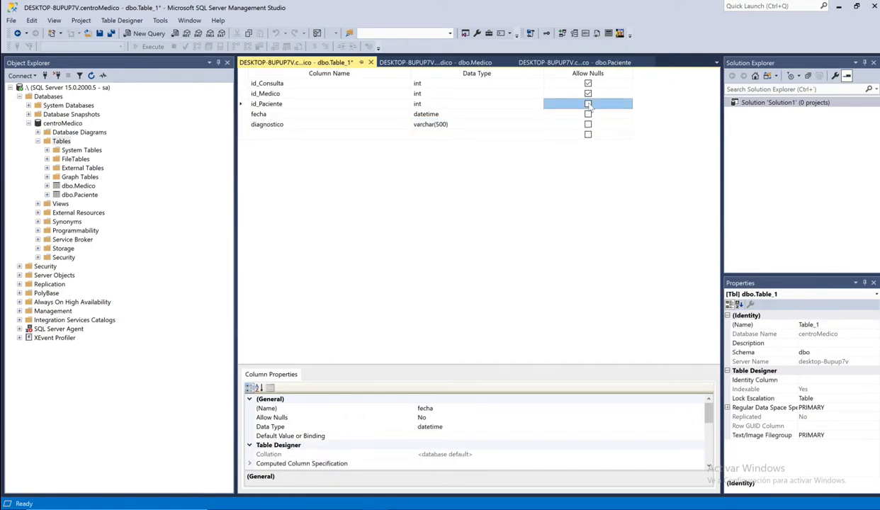
pyautogui.click(588, 93)
pyautogui.click(588, 84)
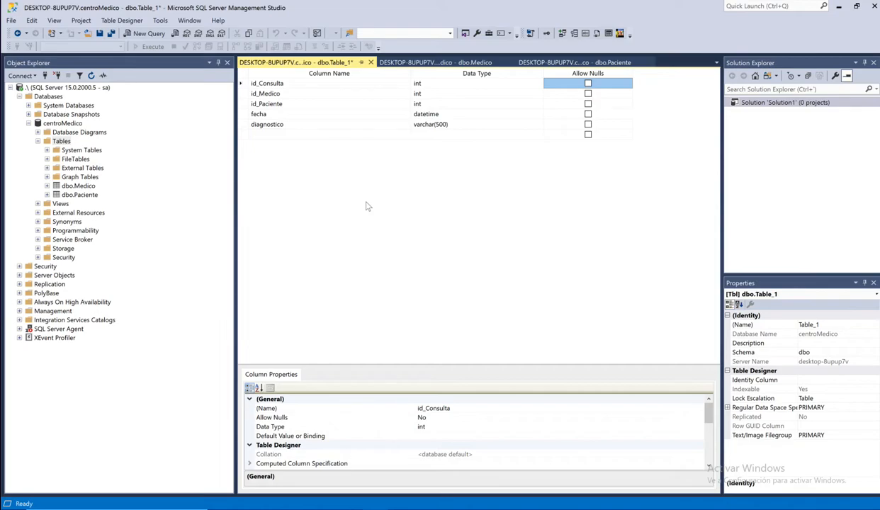
# - Set the id_Consulta column as the primary key of the new table
pyautogui.click(242, 84)
pyautogui.rightClick(244, 86)
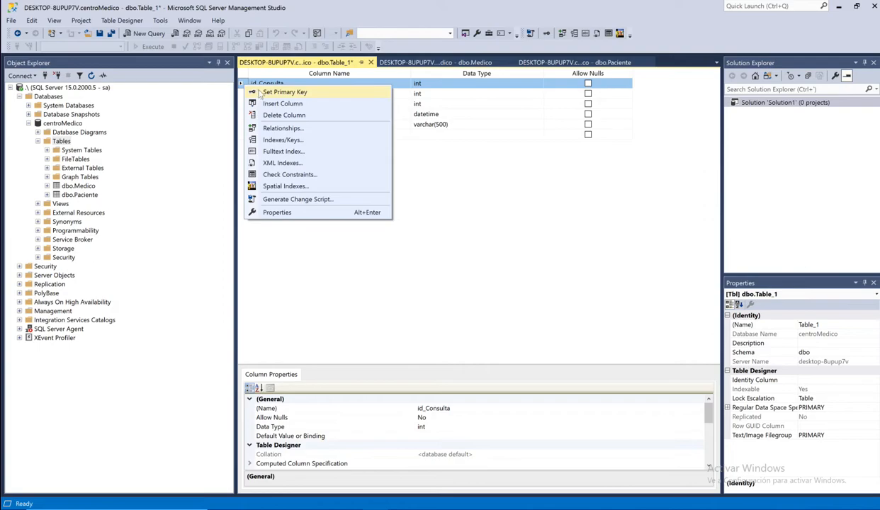
pyautogui.click(263, 91)
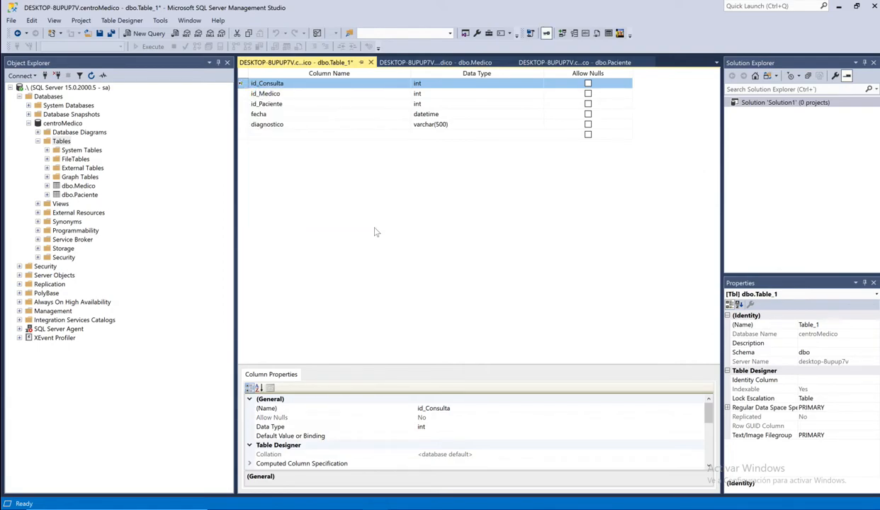
# - Remove the primary key from id_Consulta and set it on the same column again
pyautogui.rightClick(244, 85)
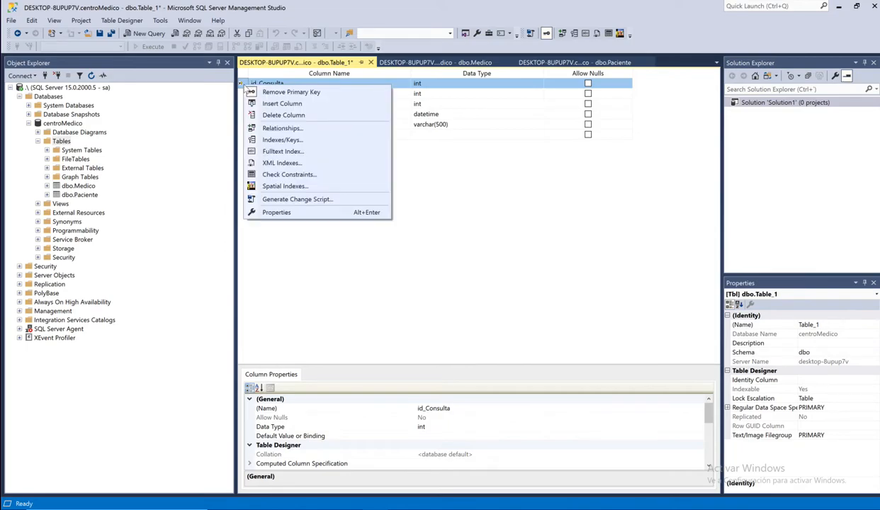
pyautogui.click(294, 93)
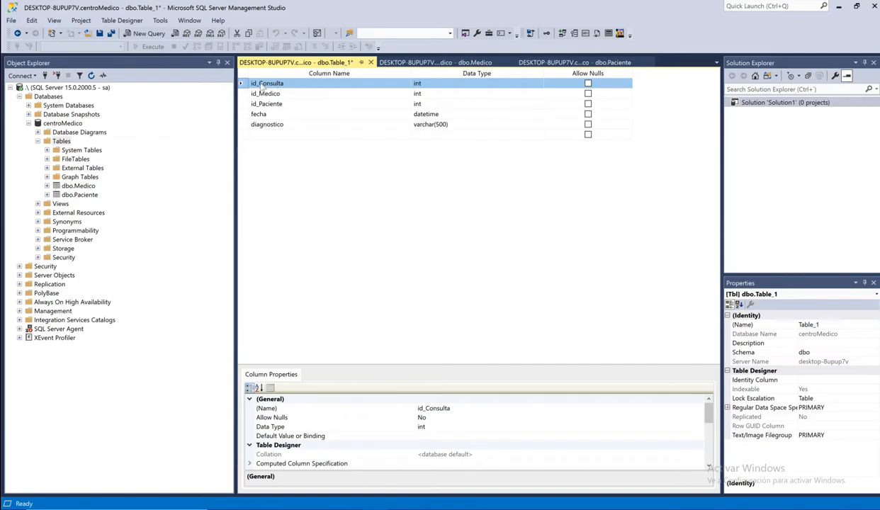
pyautogui.rightClick(262, 85)
pyautogui.click(276, 90)
# - Make id_Consulta an identity column by setting Is Identity to Yes in its identity specification
pyautogui.moveTo(355, 364); pyautogui.dragTo(357, 276)
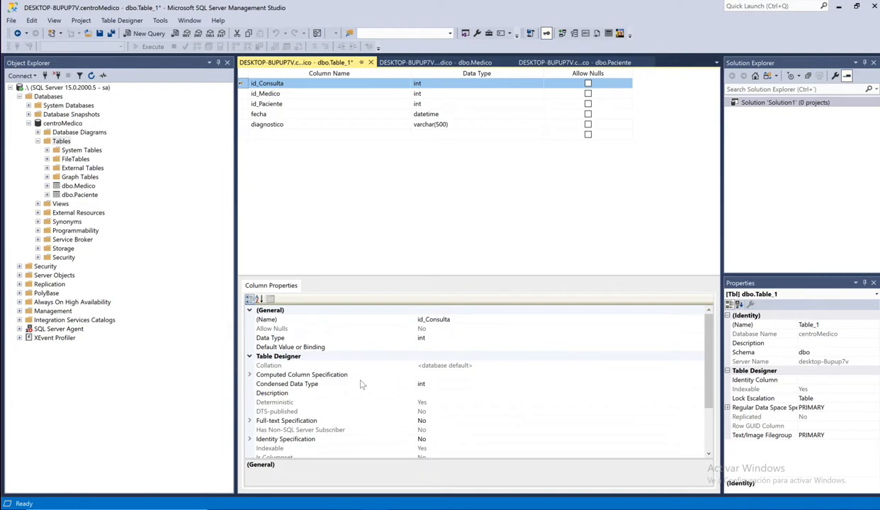
pyautogui.scroll(-2, 361, 384)
pyautogui.click(283, 382)
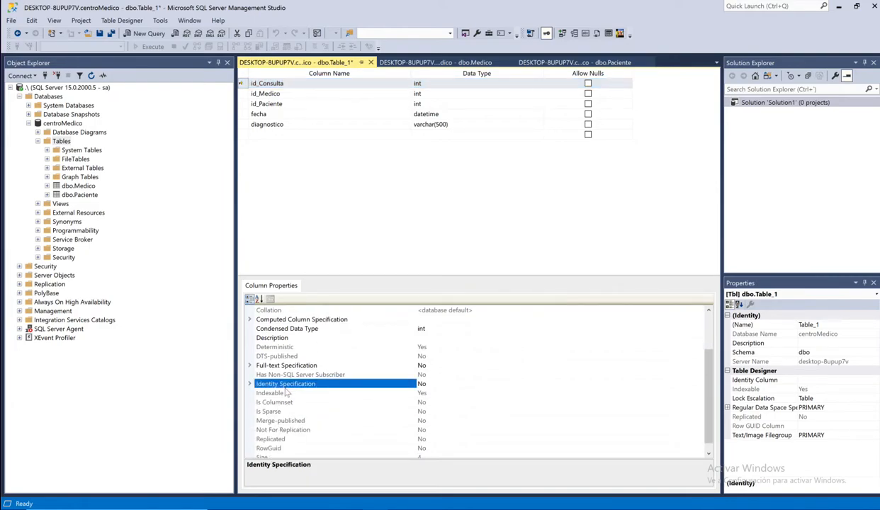
pyautogui.click(250, 384)
pyautogui.doubleClick(424, 393)
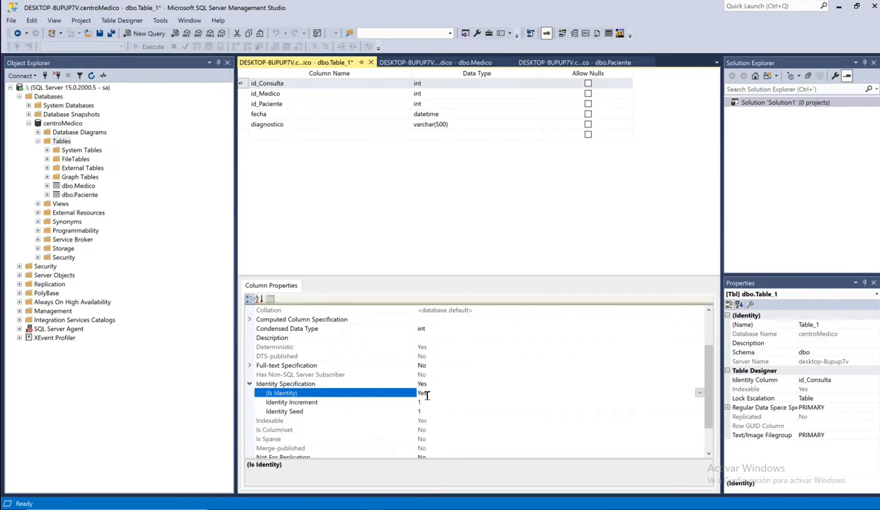
pyautogui.click(458, 234)
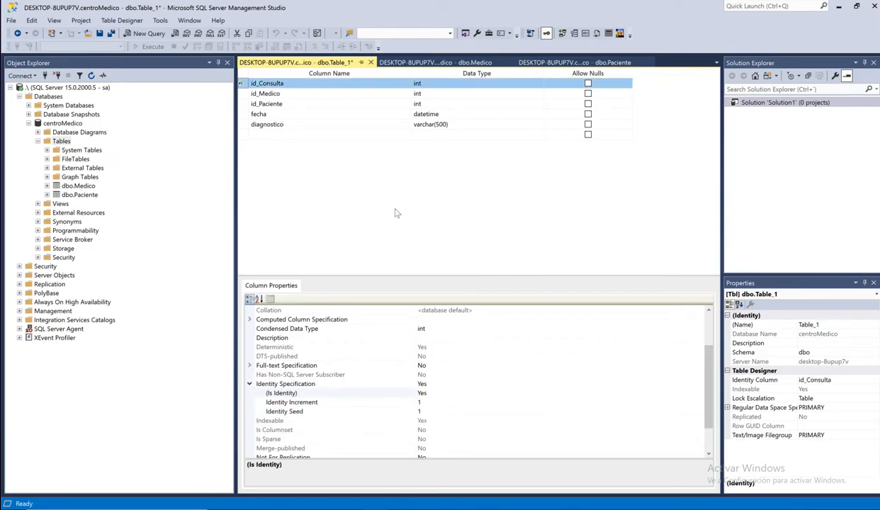
# - Save the new table under the name Consulta
pyautogui.click(100, 34)
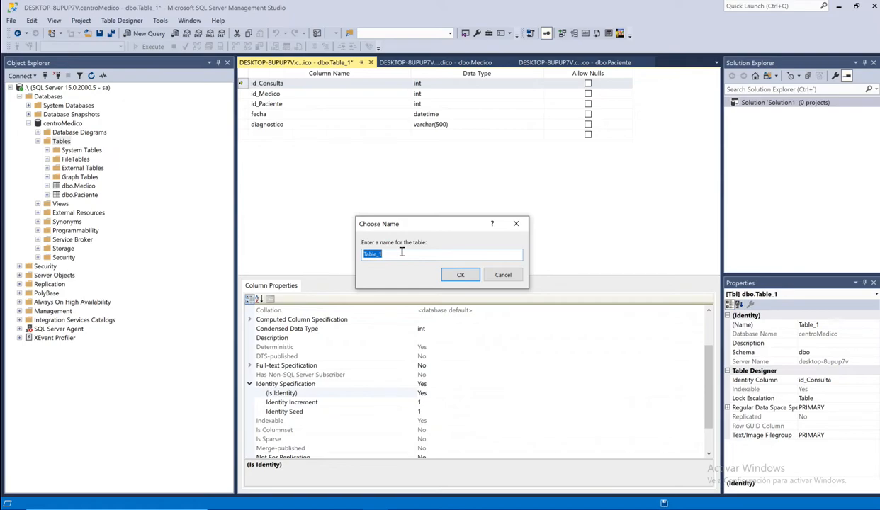
pyautogui.write('Consulta')
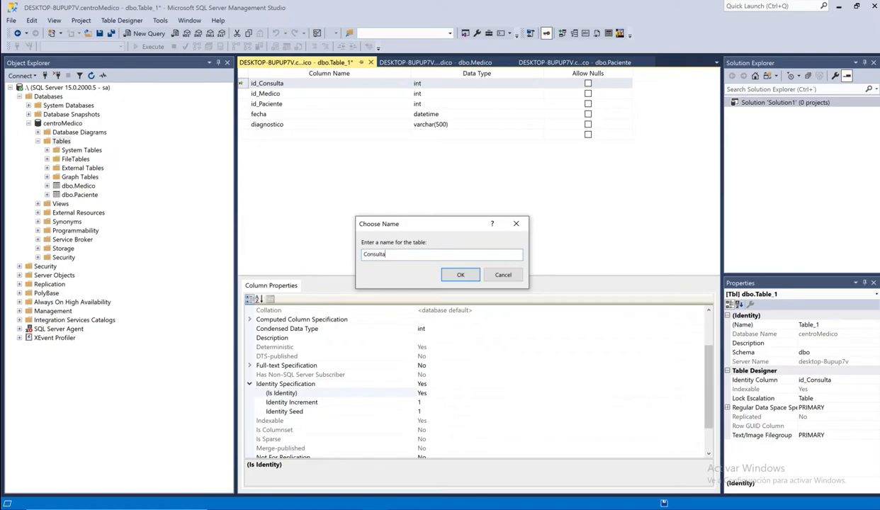
pyautogui.click(461, 277)
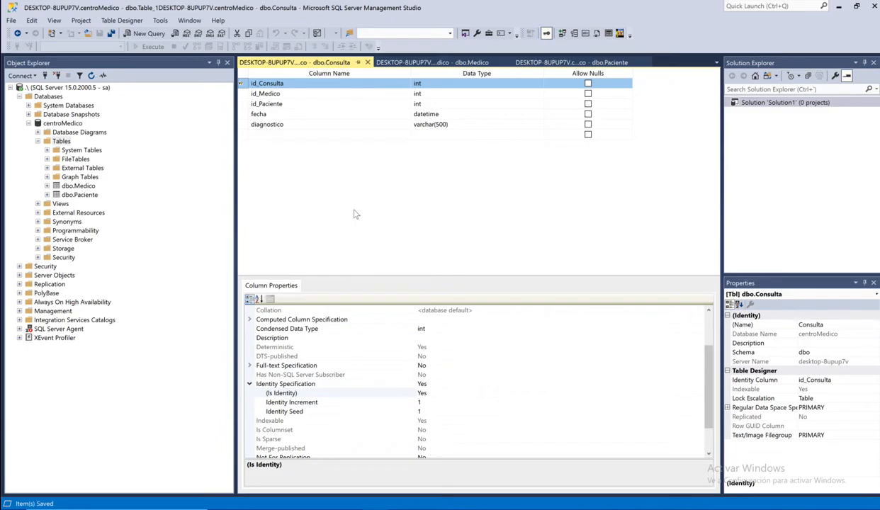
# - Refresh the list of tables in the centroMedico database
pyautogui.click(59, 142)
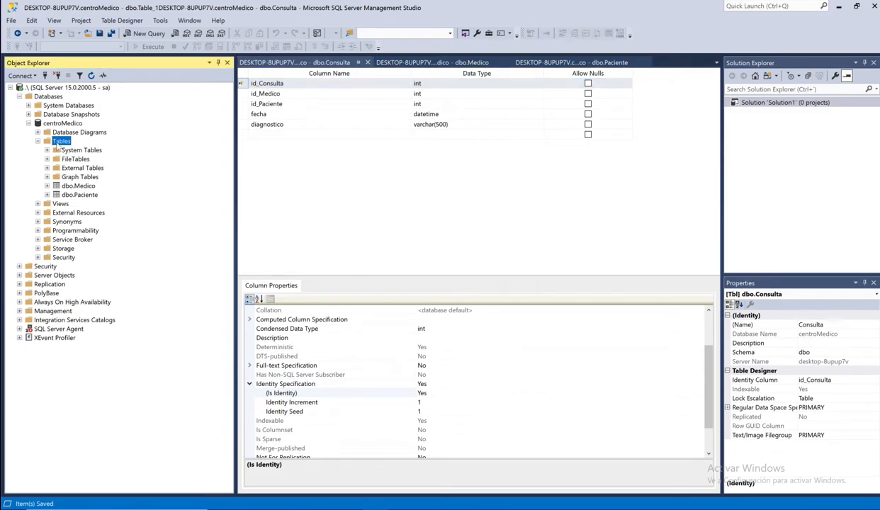
pyautogui.rightClick(66, 142)
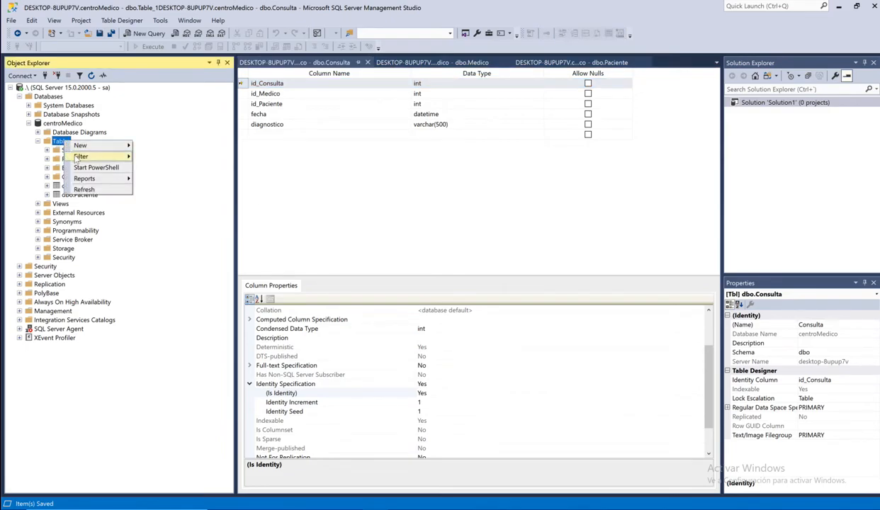
pyautogui.click(110, 190)
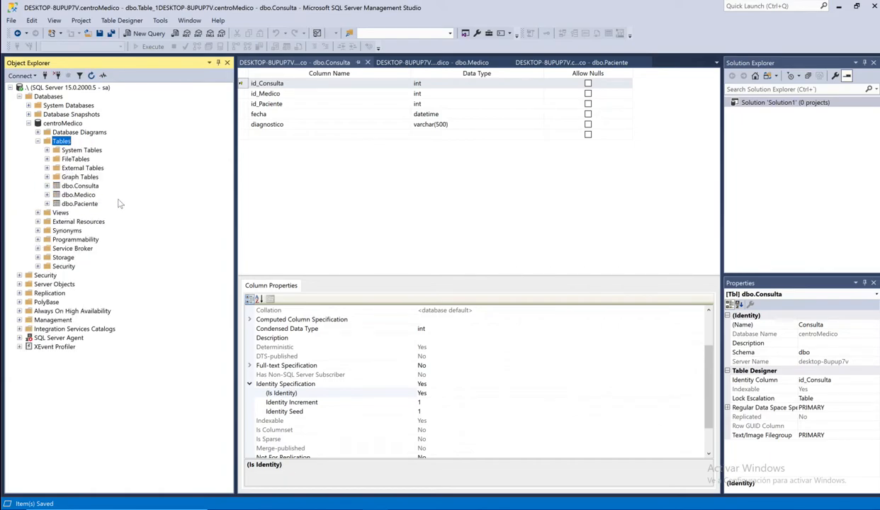
# - Examine the three tables of centroMedico and the columns of dbo.Consulta, and collapse the table list
pyautogui.click(84, 186)
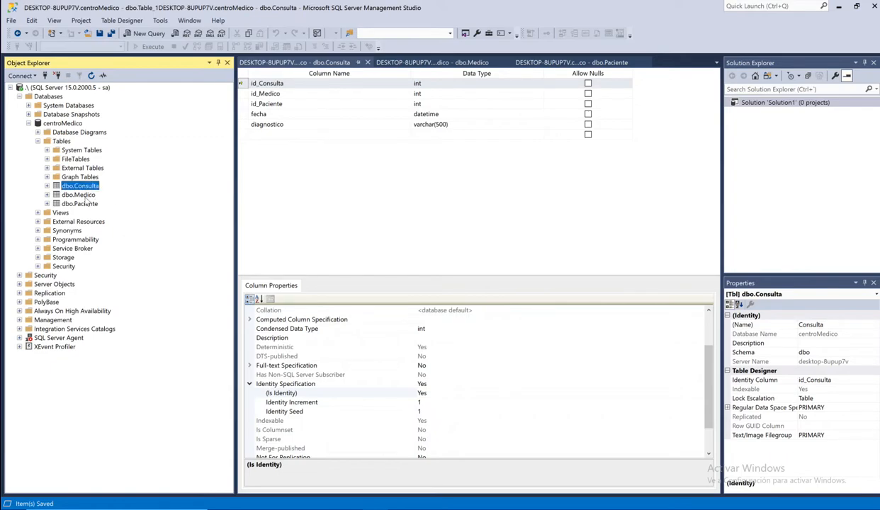
pyautogui.click(84, 195)
pyautogui.click(84, 204)
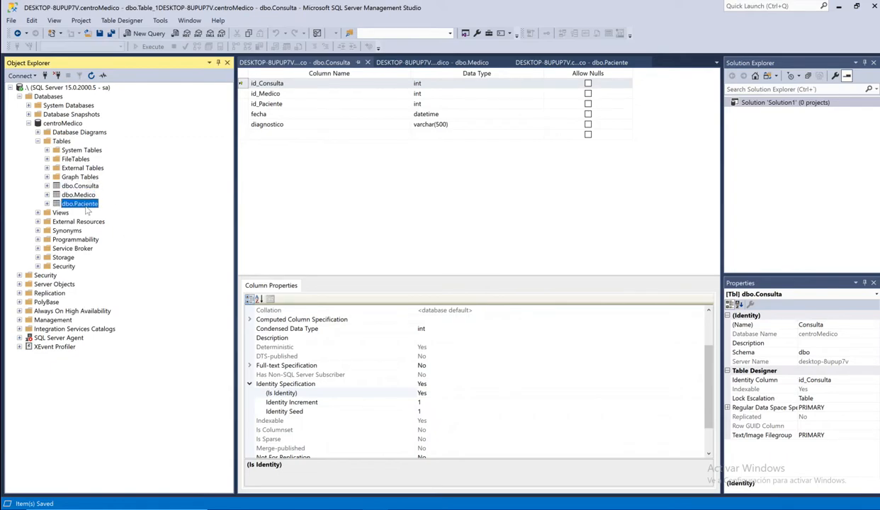
pyautogui.click(47, 185)
pyautogui.click(57, 195)
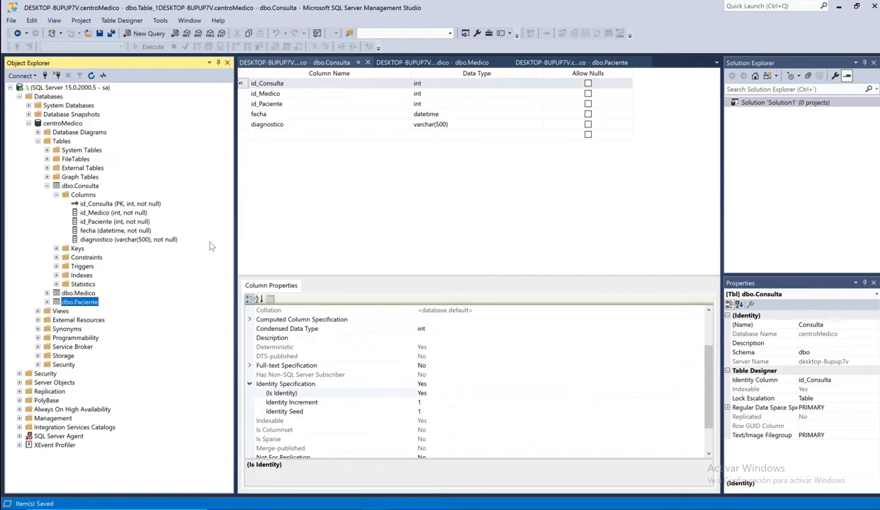
pyautogui.click(55, 196)
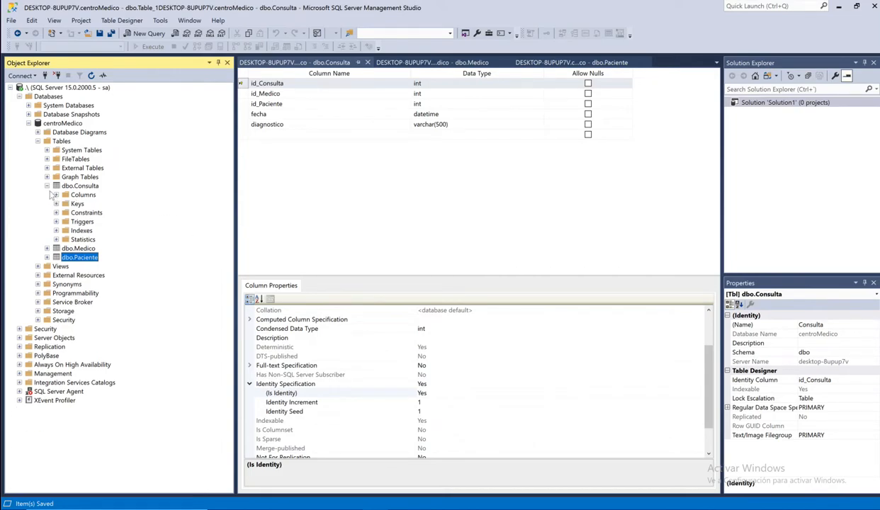
pyautogui.click(47, 185)
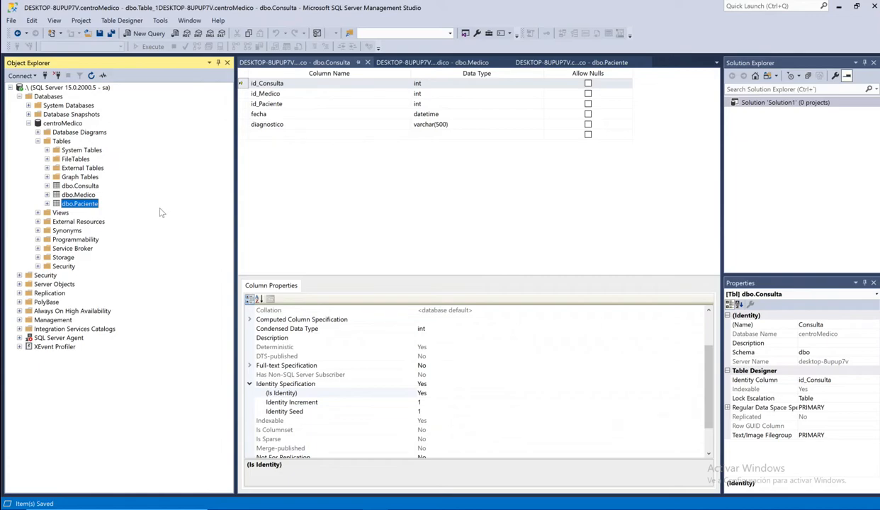
pyautogui.click(37, 141)
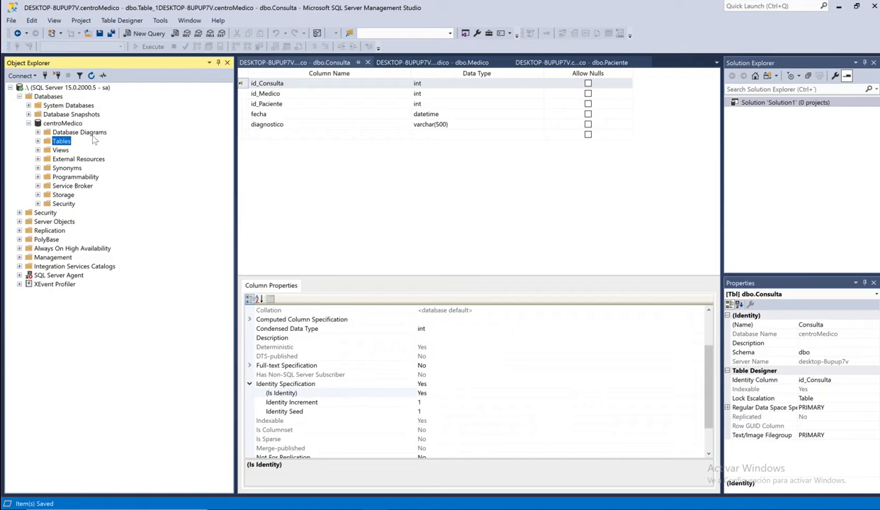
# - Create a new database diagram in centroMedico and agree to create the required diagram support objects
pyautogui.click(67, 134)
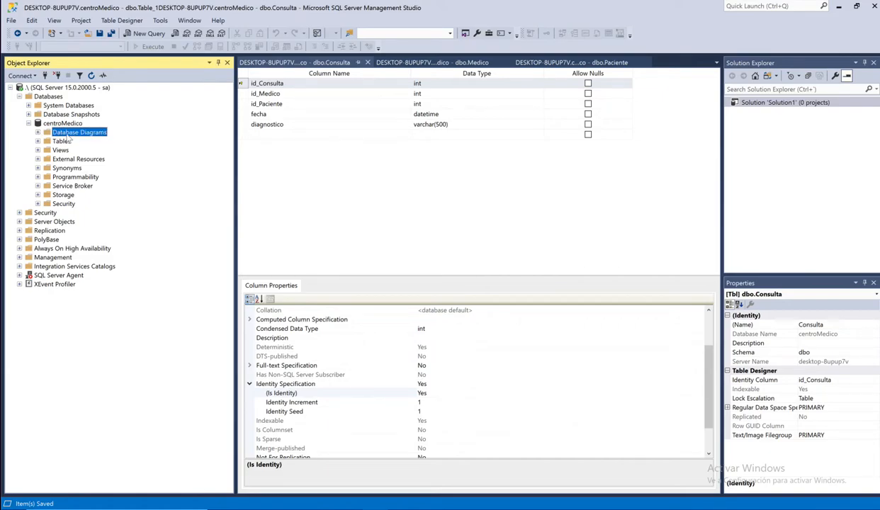
pyautogui.rightClick(70, 140)
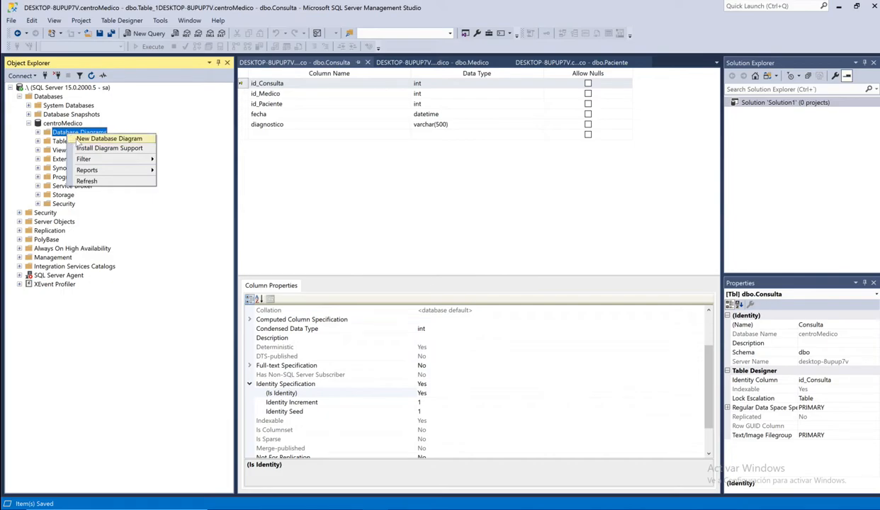
pyautogui.click(78, 138)
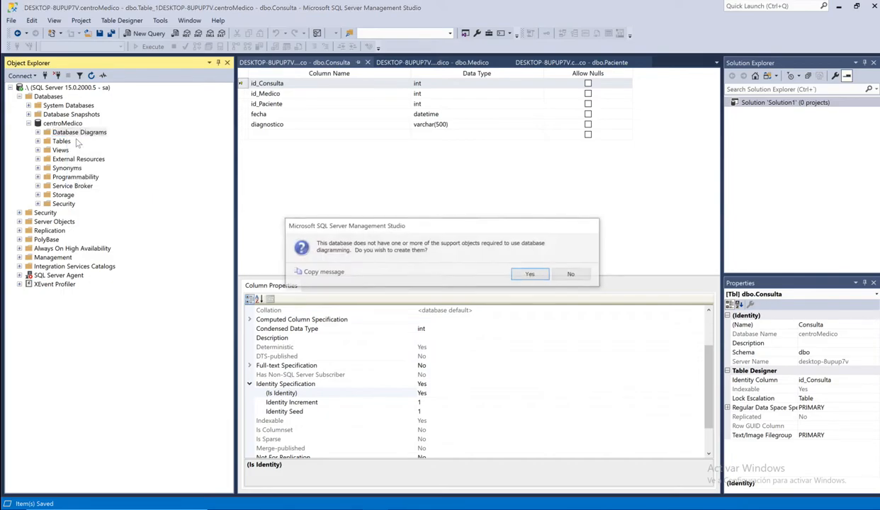
pyautogui.click(517, 275)
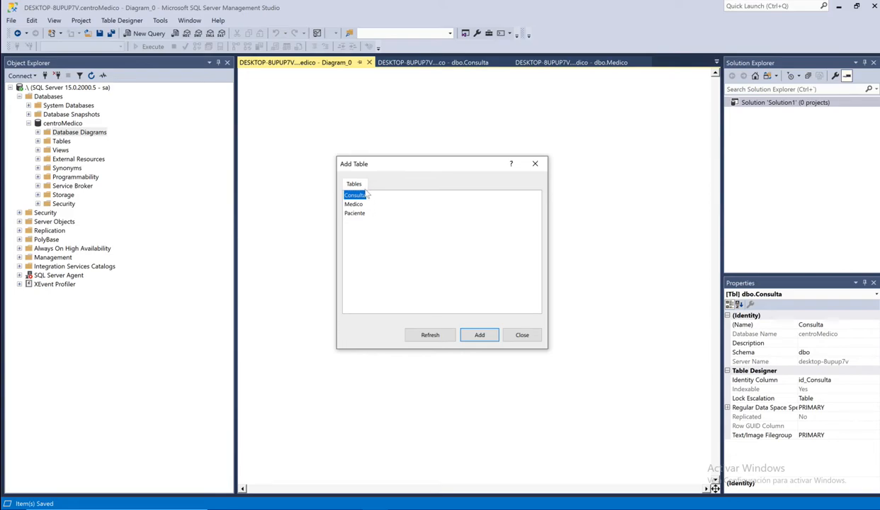
# - Add the Consulta, Medico and Paciente tables to the diagram and finish adding tables
pyautogui.moveTo(387, 234); pyautogui.dragTo(350, 183)
pyautogui.click(389, 228)
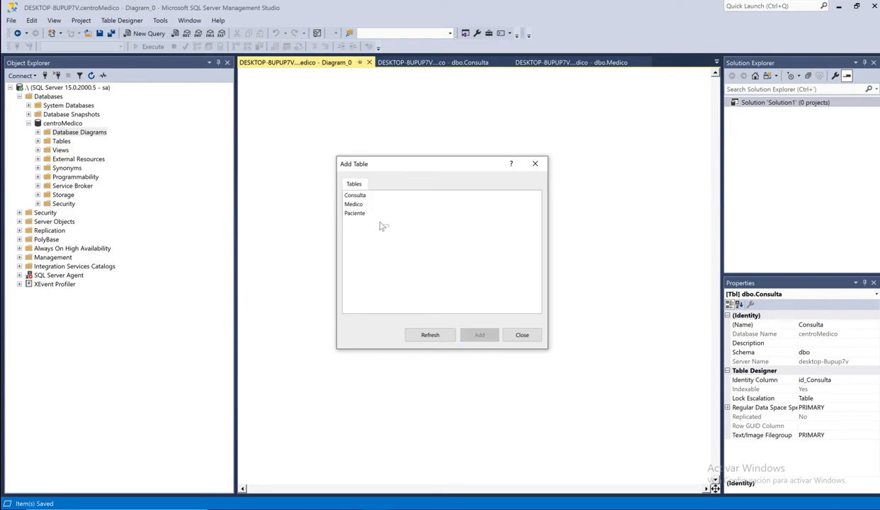
pyautogui.moveTo(384, 229); pyautogui.dragTo(335, 176)
pyautogui.click(480, 335)
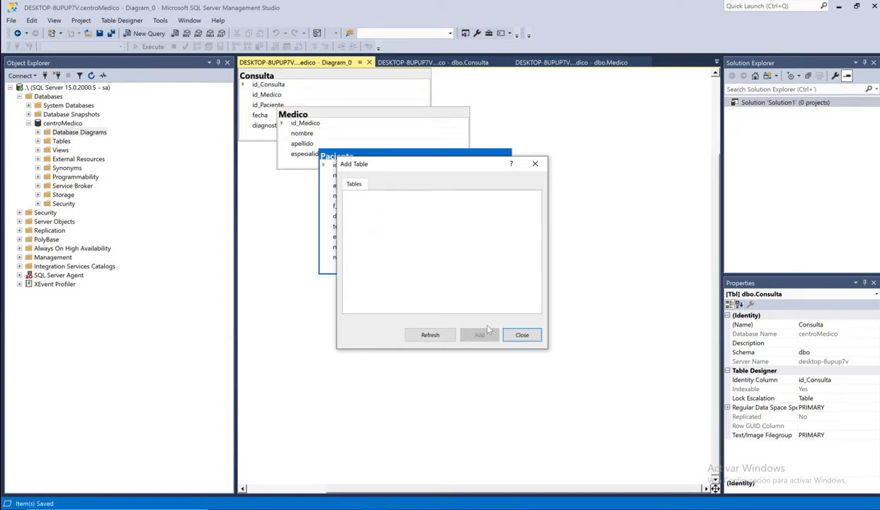
pyautogui.click(535, 163)
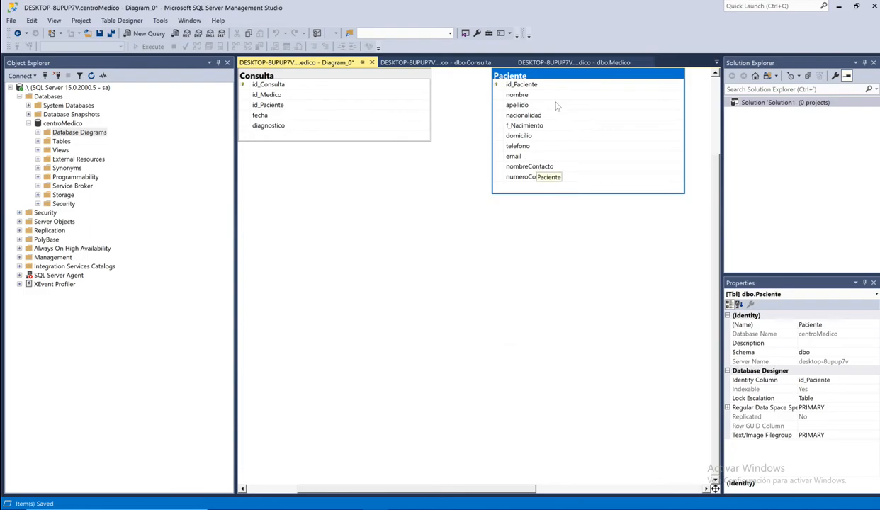
# - Arrange the diagram with Paciente above Medico on the left side and Consulta to their right between them
pyautogui.moveTo(585, 82); pyautogui.dragTo(427, 203)
pyautogui.click(601, 291)
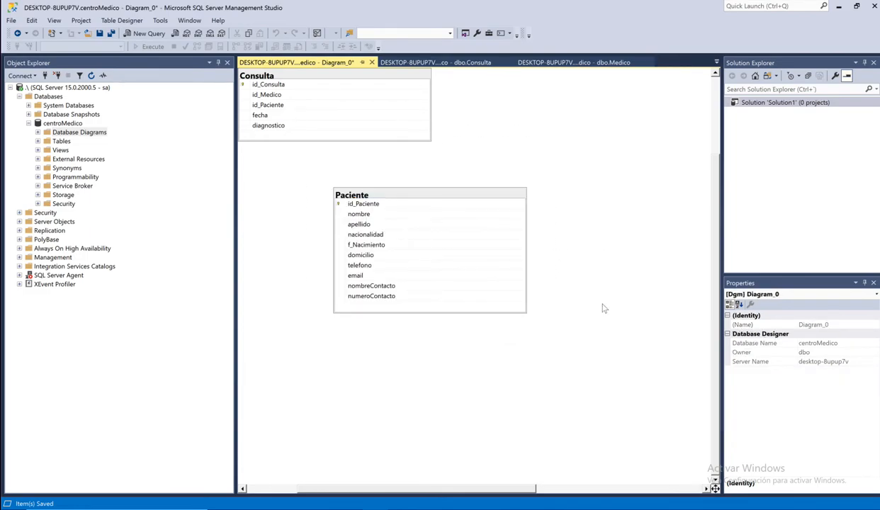
pyautogui.moveTo(511, 488); pyautogui.dragTo(582, 488)
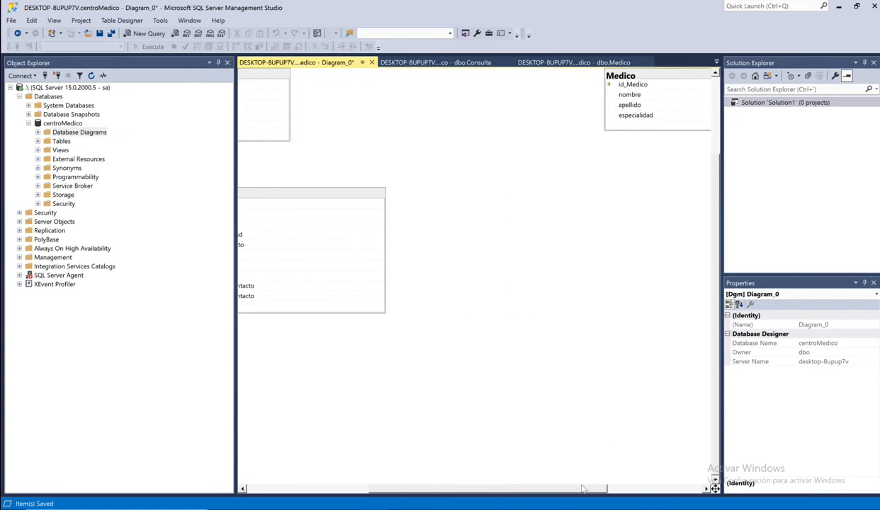
pyautogui.moveTo(674, 83); pyautogui.dragTo(425, 122)
pyautogui.moveTo(457, 493); pyautogui.dragTo(380, 491)
pyautogui.moveTo(491, 264); pyautogui.dragTo(465, 350)
pyautogui.moveTo(449, 81); pyautogui.dragTo(545, 212)
pyautogui.moveTo(424, 282); pyautogui.dragTo(283, 101)
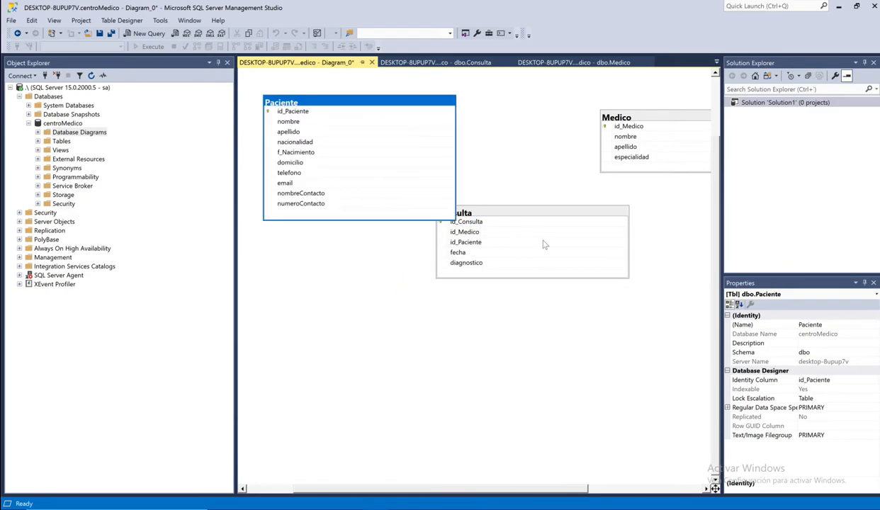
pyautogui.moveTo(534, 217); pyautogui.dragTo(593, 276)
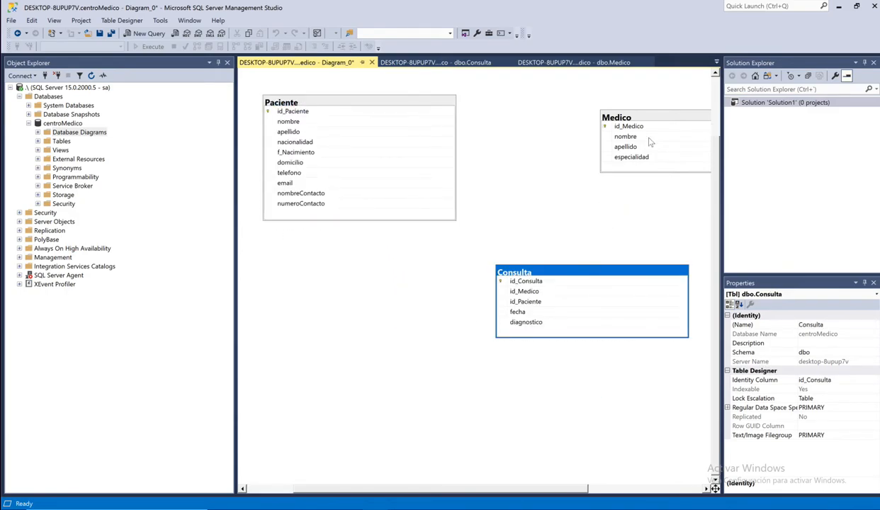
pyautogui.moveTo(644, 116); pyautogui.dragTo(340, 356)
pyautogui.moveTo(360, 107); pyautogui.dragTo(369, 151)
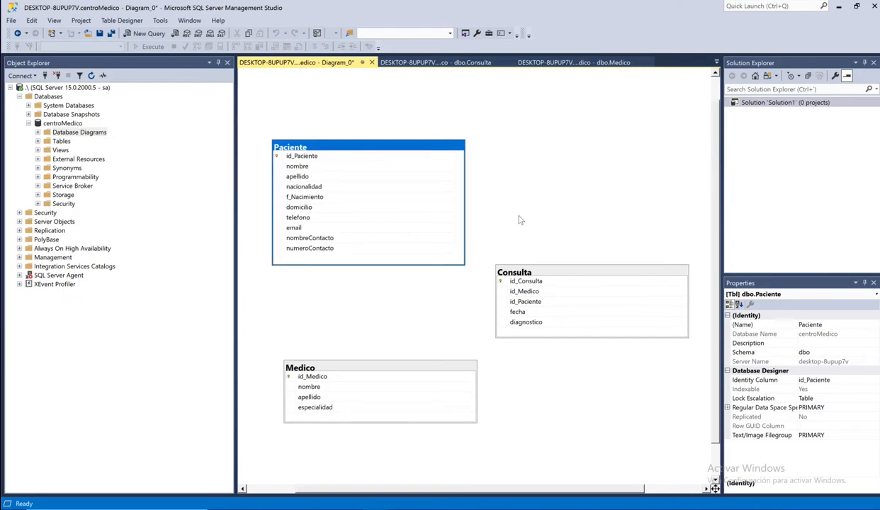
pyautogui.rightClick(502, 209)
pyautogui.click(511, 146)
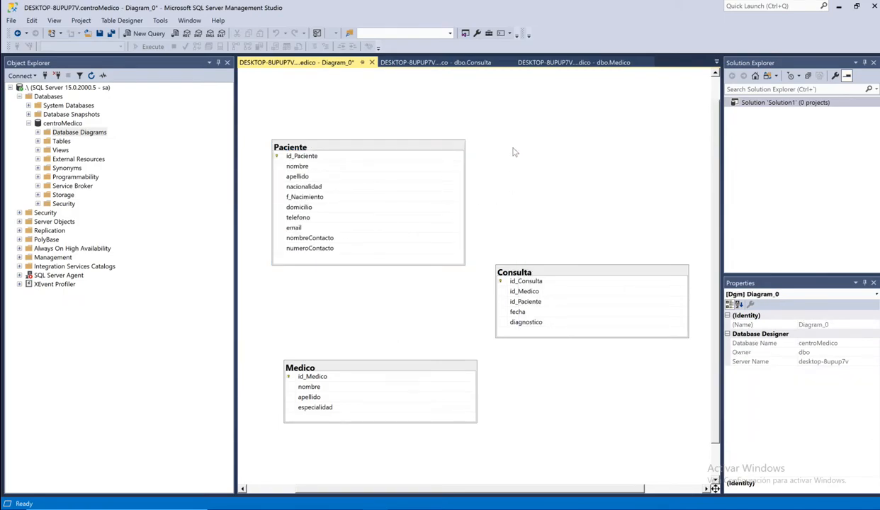
pyautogui.rightClick(383, 149)
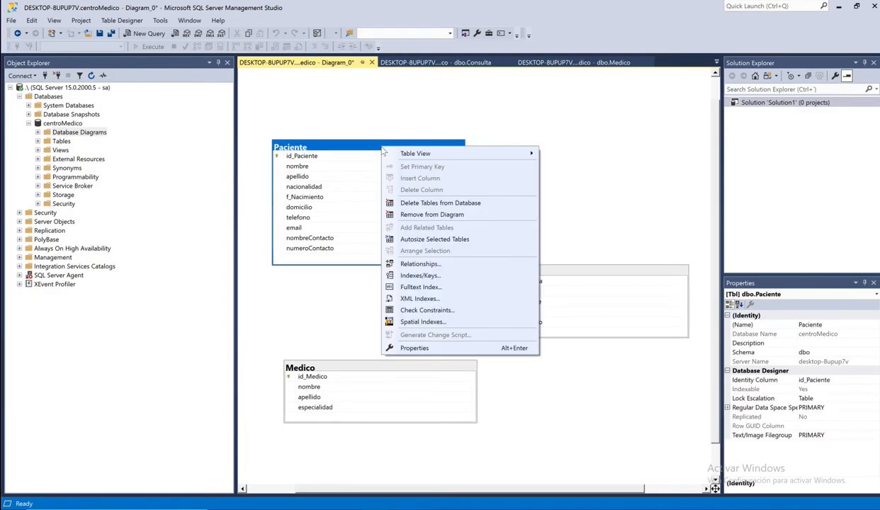
pyautogui.click(354, 121)
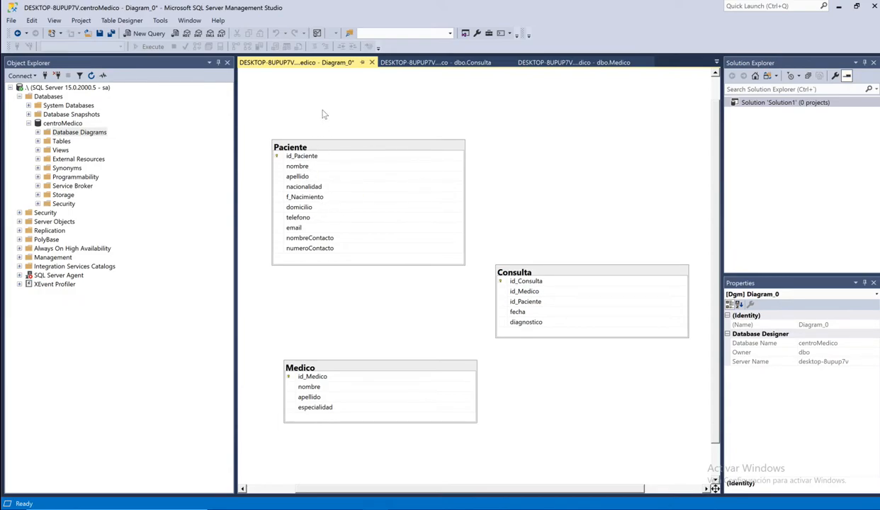
# - Switch the Paciente table in the diagram to the Custom table view and move it slightly upward
pyautogui.click(332, 146)
pyautogui.rightClick(332, 147)
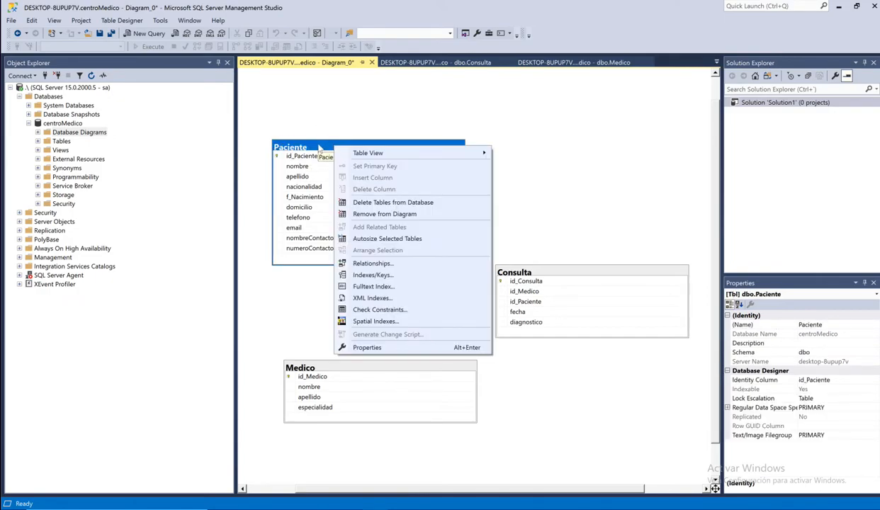
pyautogui.moveTo(372, 156)
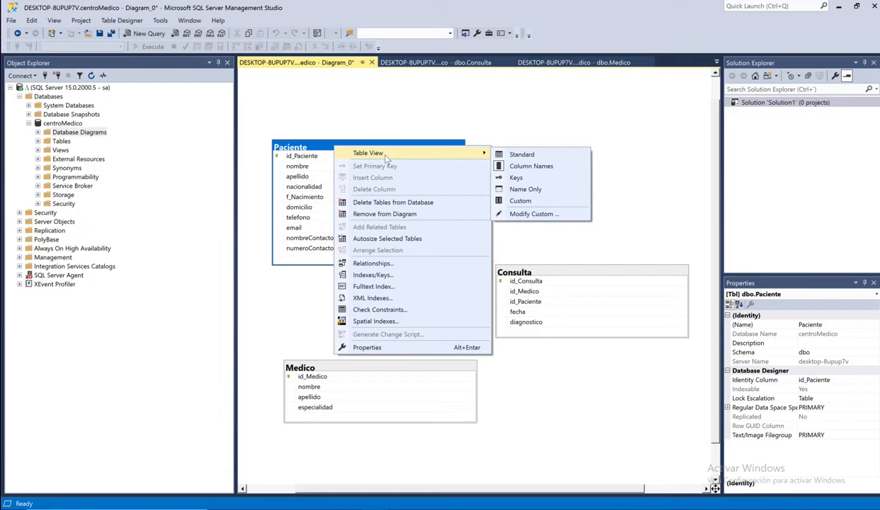
pyautogui.click(532, 204)
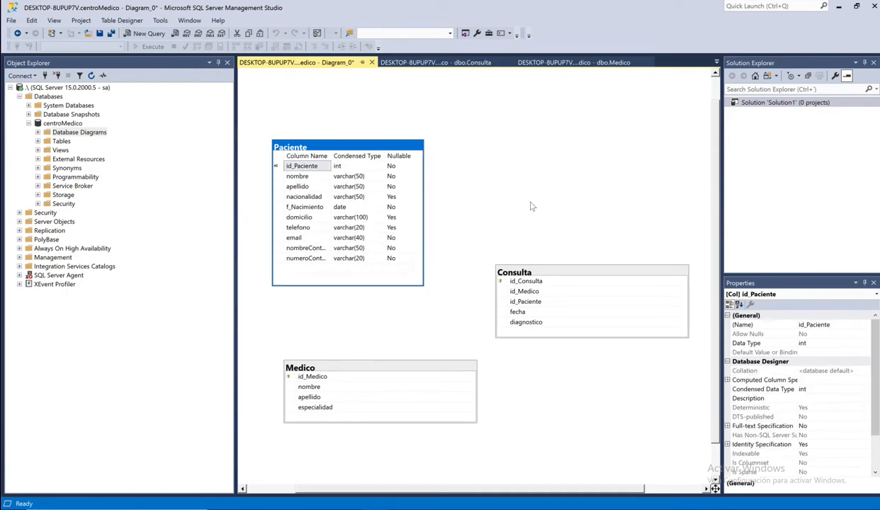
pyautogui.click(436, 160)
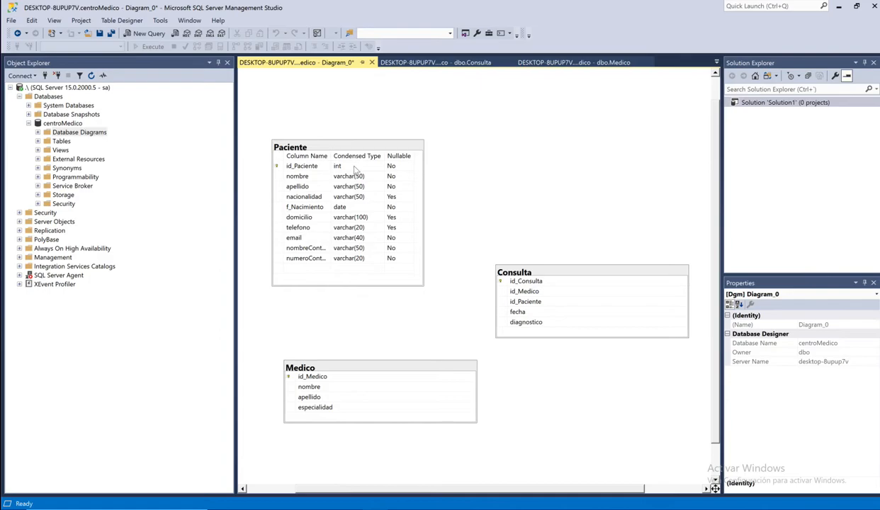
pyautogui.moveTo(365, 145); pyautogui.dragTo(376, 137)
pyautogui.click(451, 170)
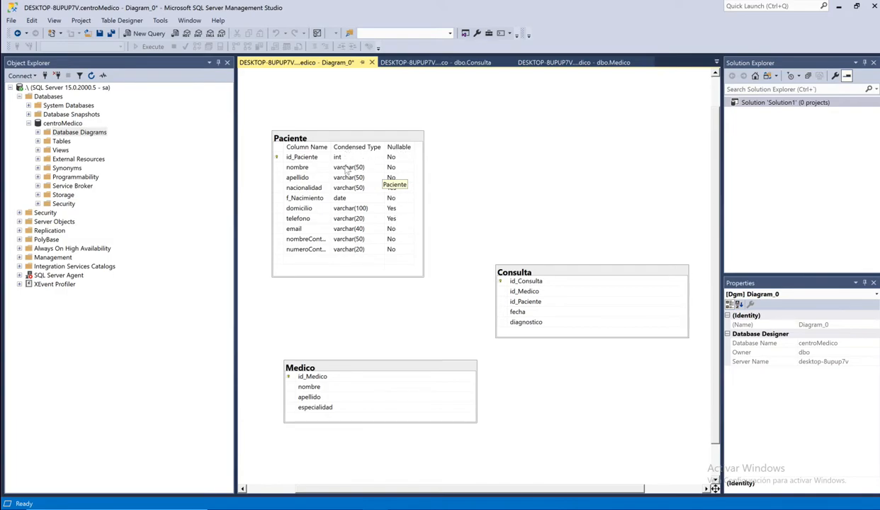
# - Display only the key columns of the Paciente table with the Keys table view
pyautogui.click(322, 140)
pyautogui.rightClick(322, 140)
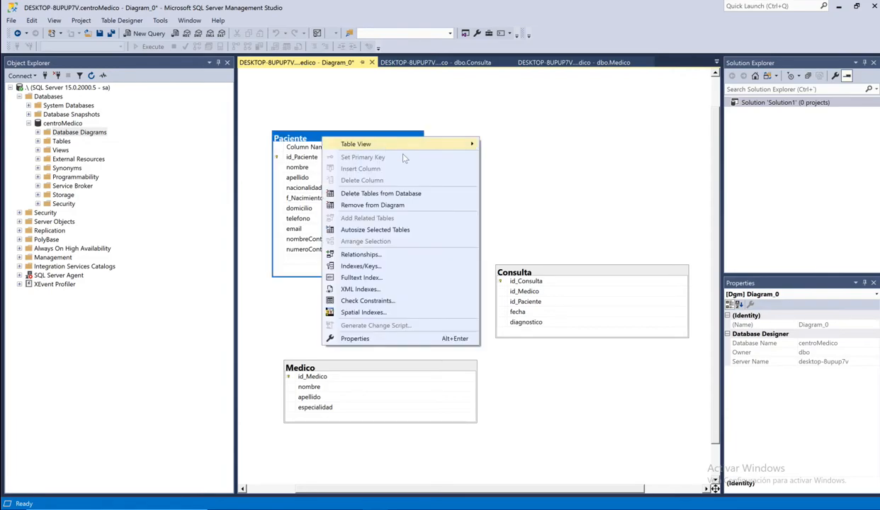
pyautogui.moveTo(429, 144)
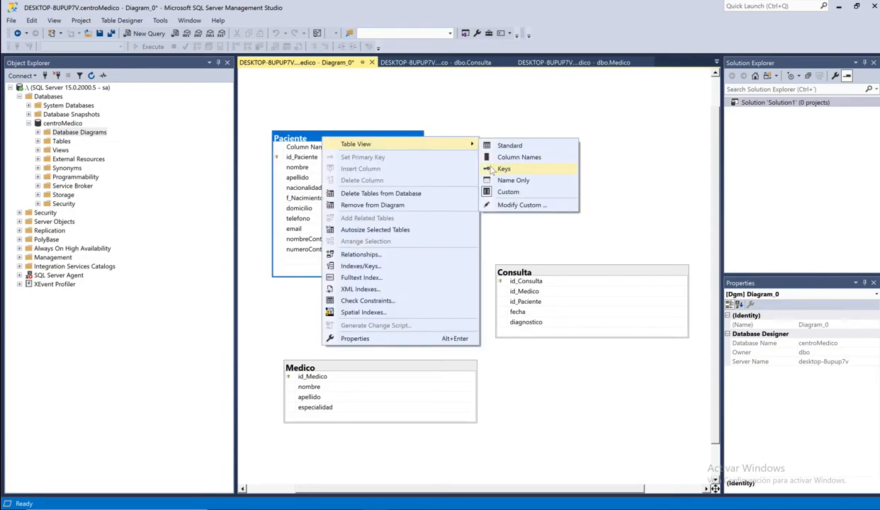
pyautogui.click(486, 169)
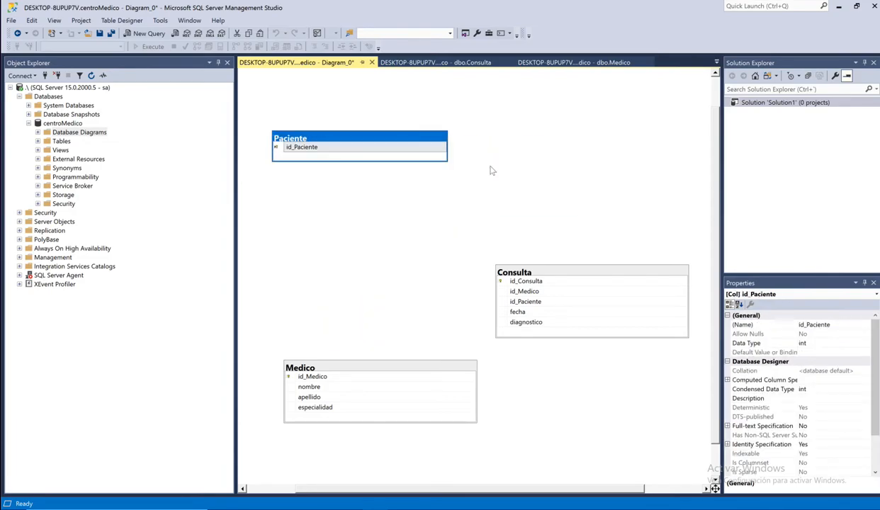
# - Switch the Paciente table to the Standard table view and move it up, clear of the Consulta table
pyautogui.rightClick(350, 139)
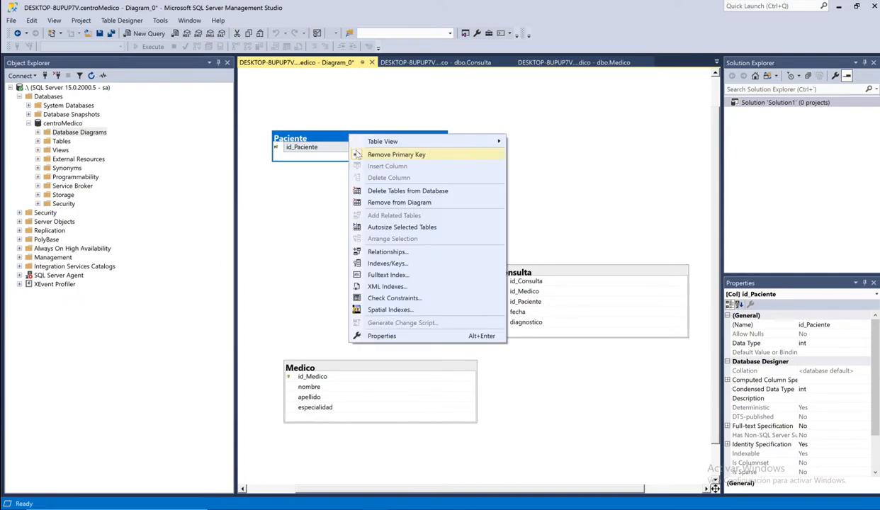
pyautogui.moveTo(496, 145)
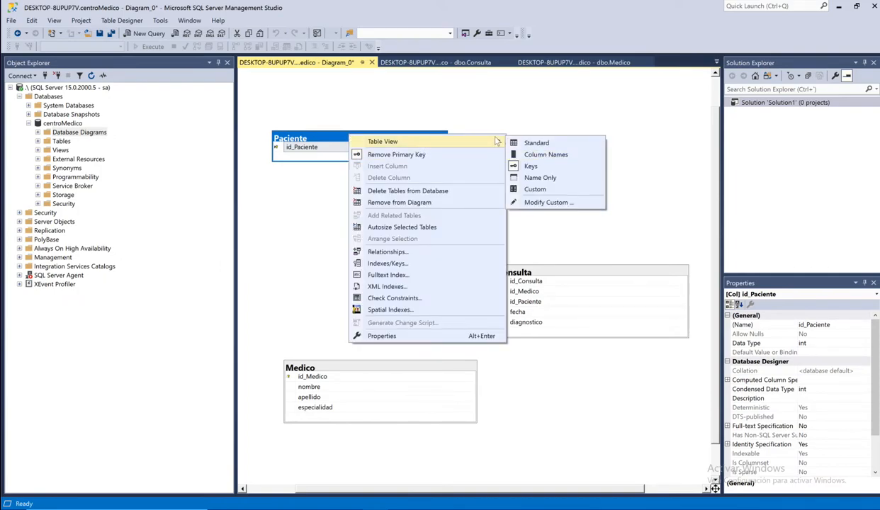
pyautogui.click(532, 143)
pyautogui.moveTo(479, 139); pyautogui.dragTo(476, 108)
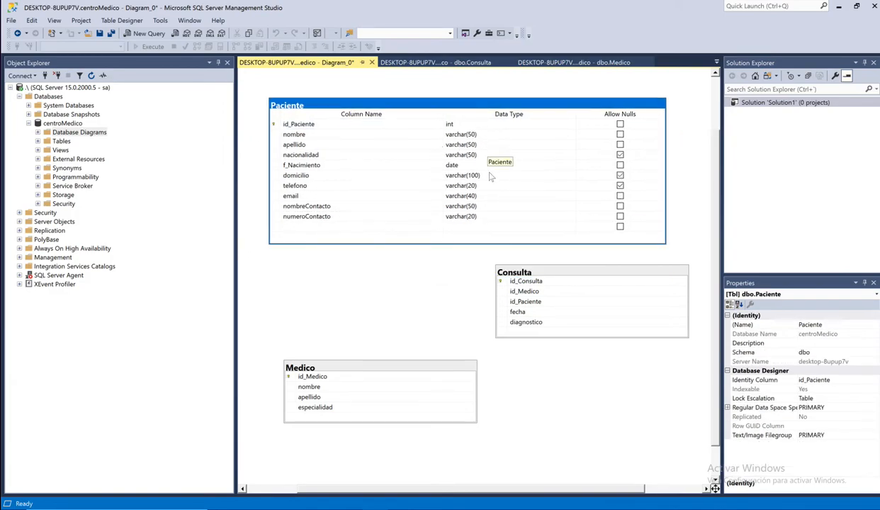
# - Set the Paciente table to the Column Names view, move it back down, and shift Consulta slightly up and right
pyautogui.rightClick(388, 105)
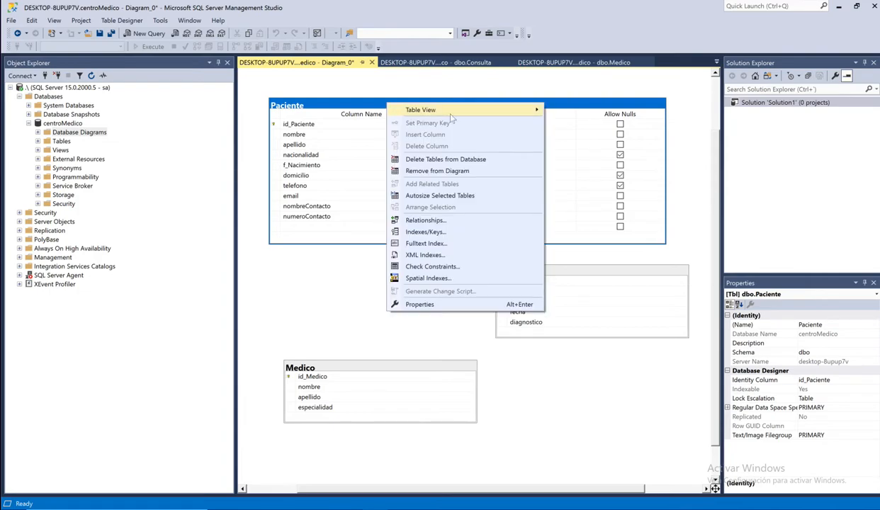
pyautogui.moveTo(494, 109)
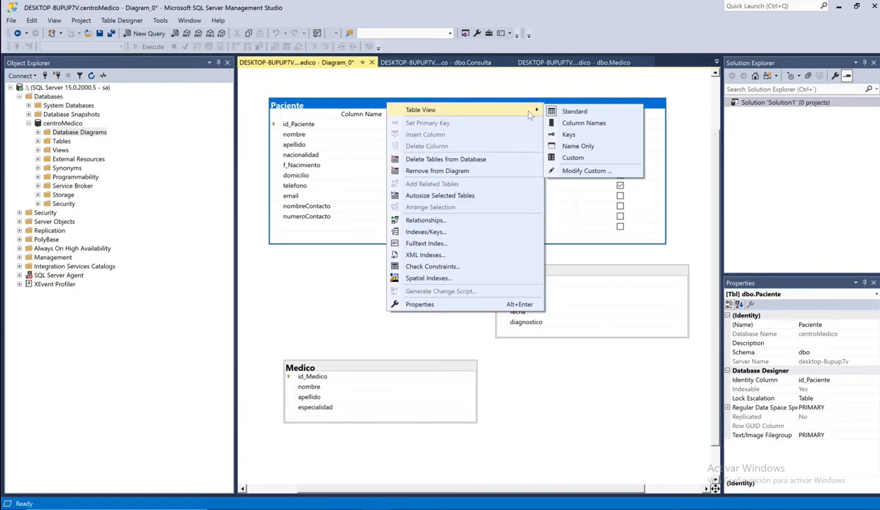
pyautogui.click(597, 124)
pyautogui.click(493, 153)
pyautogui.moveTo(409, 104); pyautogui.dragTo(409, 142)
pyautogui.click(498, 160)
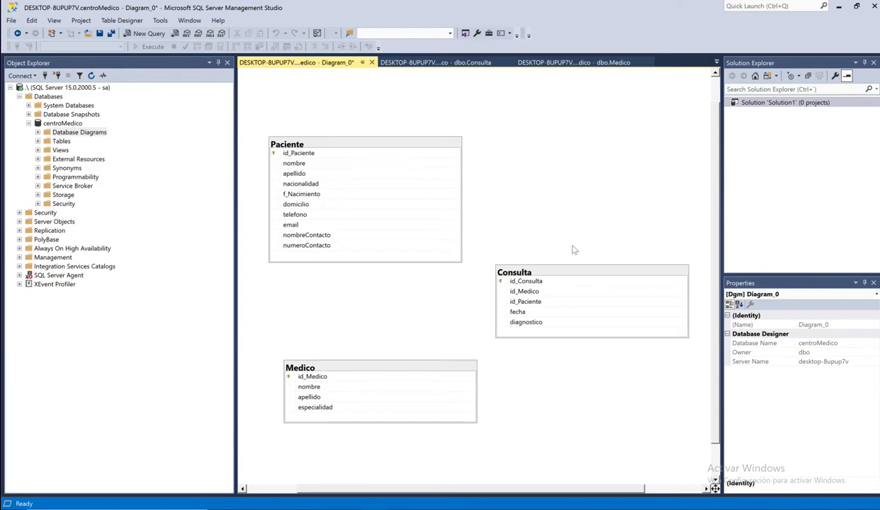
pyautogui.moveTo(553, 270); pyautogui.dragTo(567, 260)
pyautogui.click(567, 210)
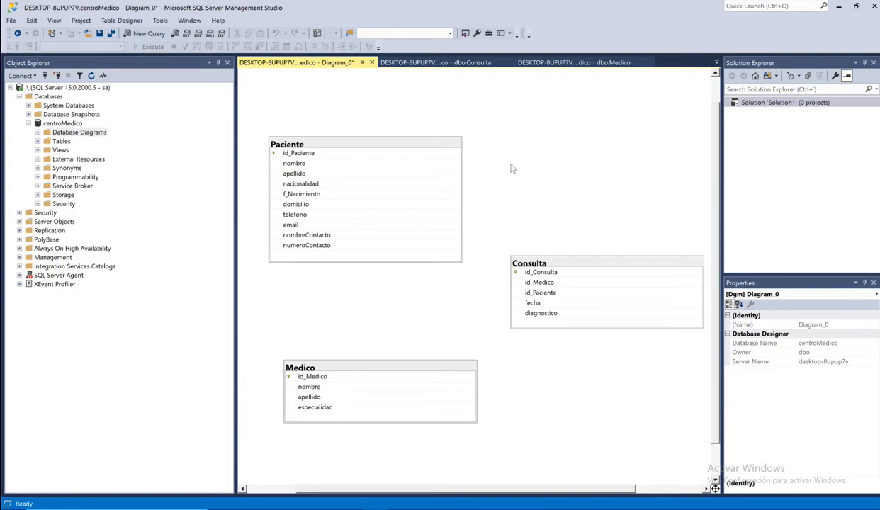
# - Create a foreign key relationship from the id_Paciente primary key of Paciente to the id_Paciente column of Consulta
pyautogui.click(274, 154)
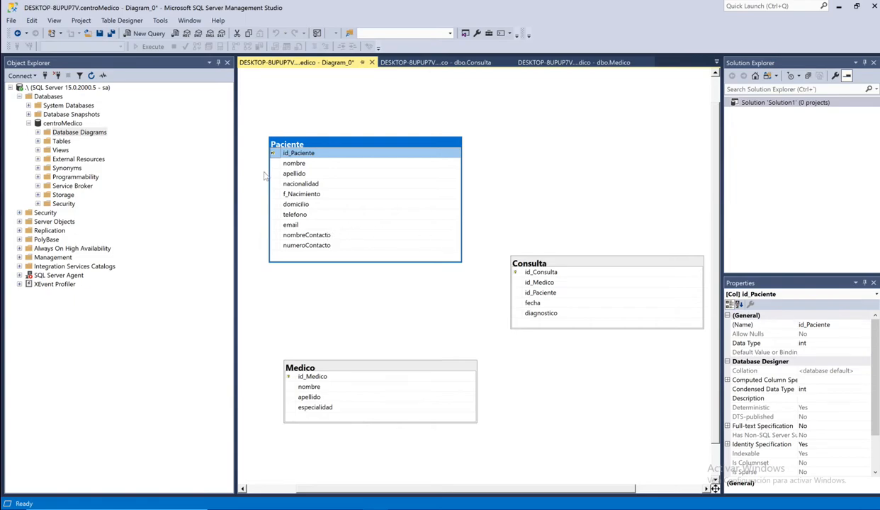
pyautogui.moveTo(271, 153); pyautogui.dragTo(524, 298)
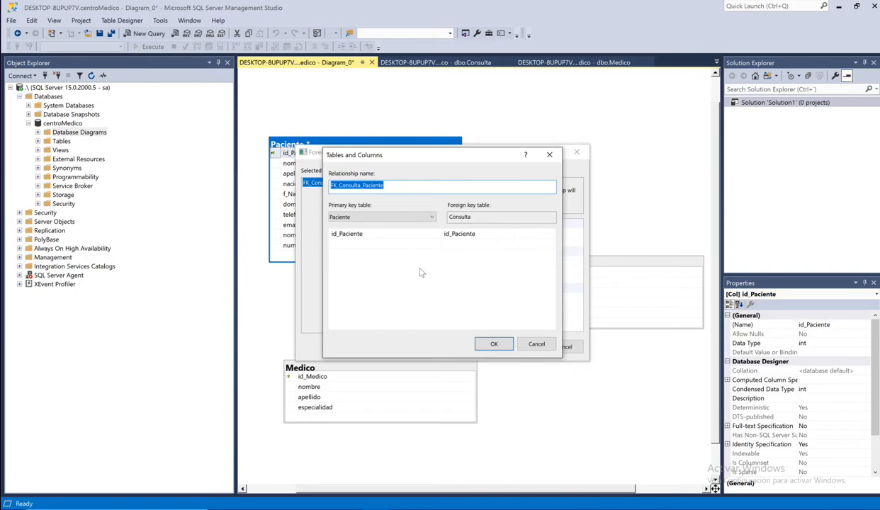
pyautogui.click(387, 218)
pyautogui.click(379, 225)
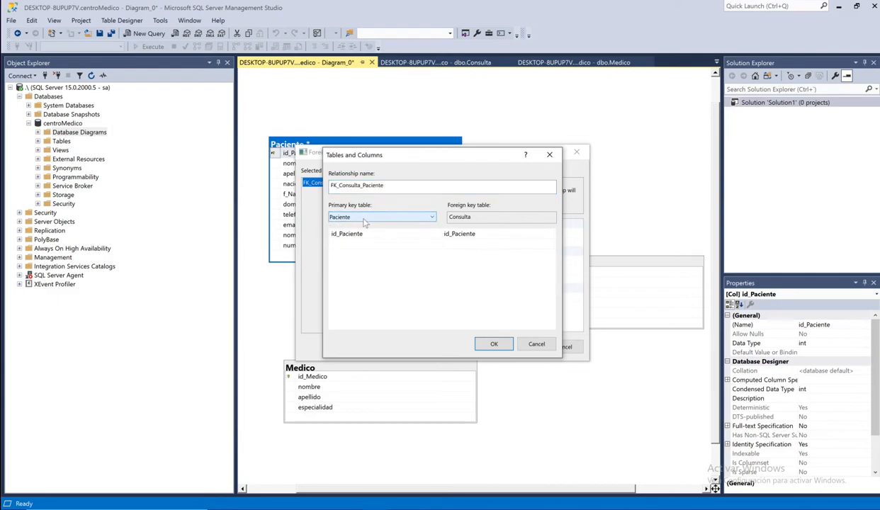
pyautogui.click(347, 237)
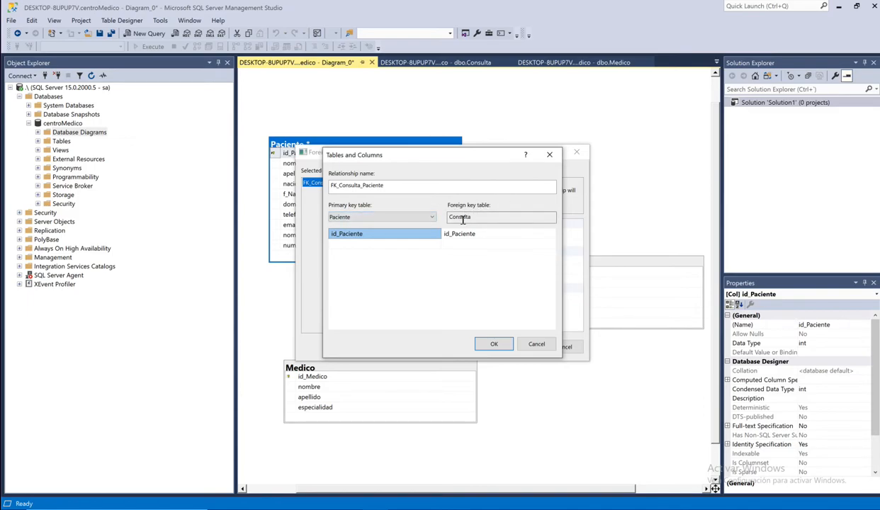
pyautogui.click(480, 234)
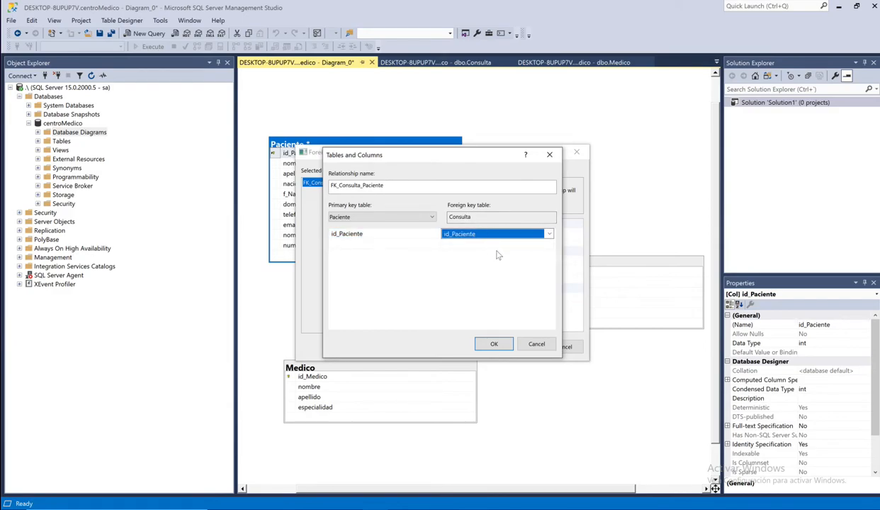
pyautogui.click(492, 257)
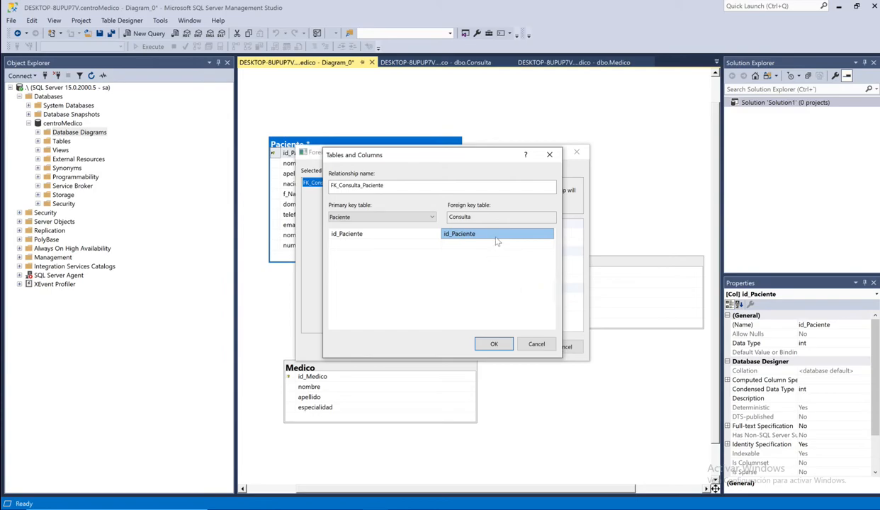
pyautogui.click(493, 344)
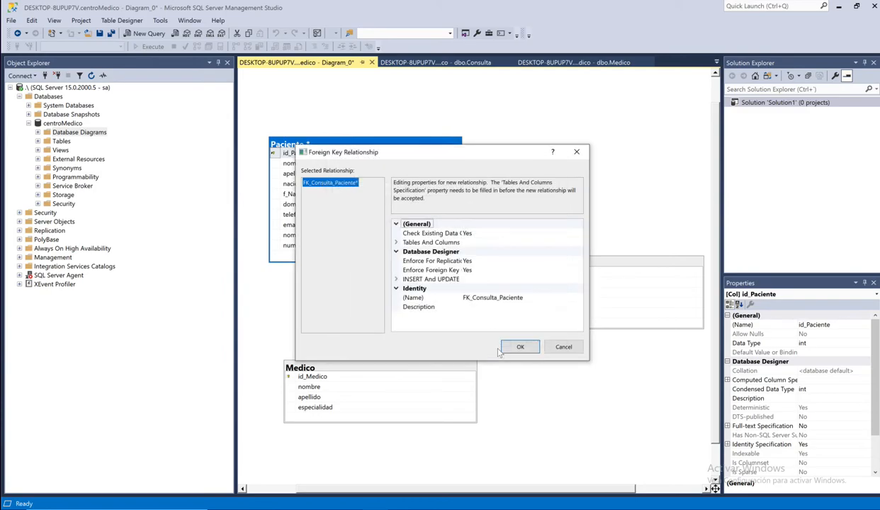
pyautogui.click(517, 346)
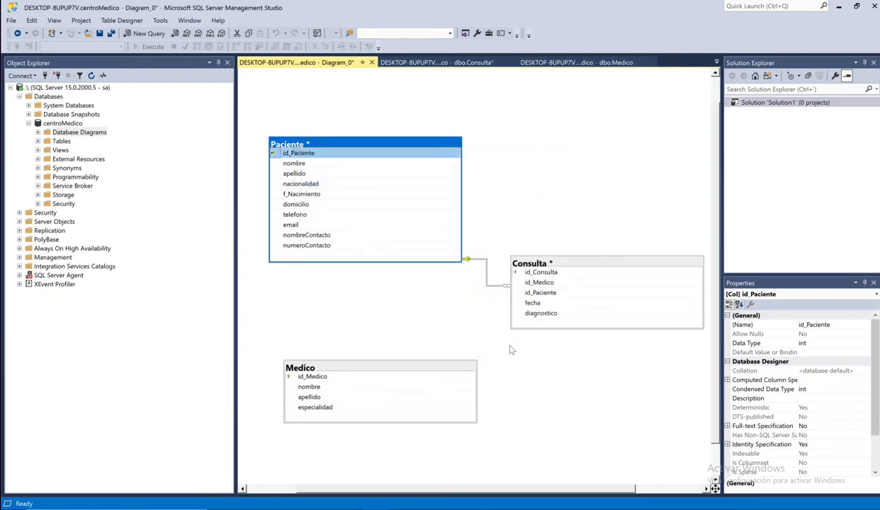
# - Spread the related tables apart by moving Paciente upward and Consulta slightly up and to the right
pyautogui.moveTo(431, 146); pyautogui.dragTo(426, 119)
pyautogui.click(470, 309)
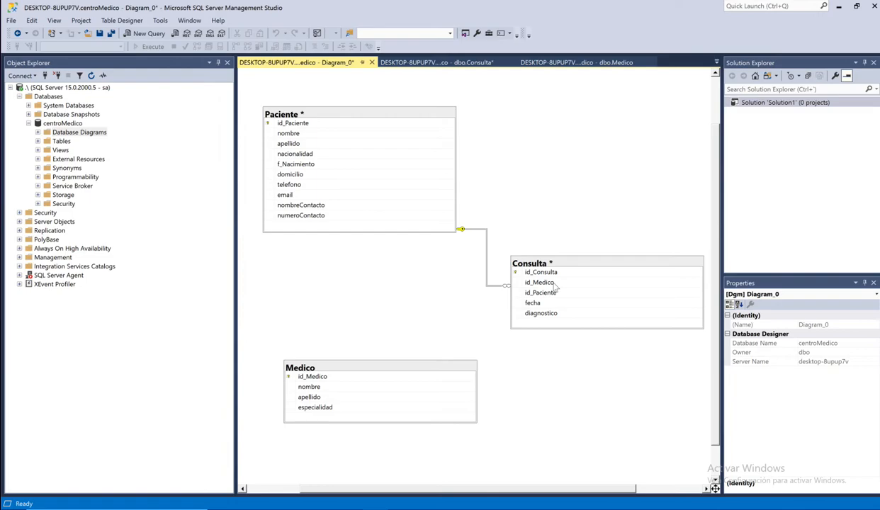
pyautogui.moveTo(565, 266); pyautogui.dragTo(577, 261)
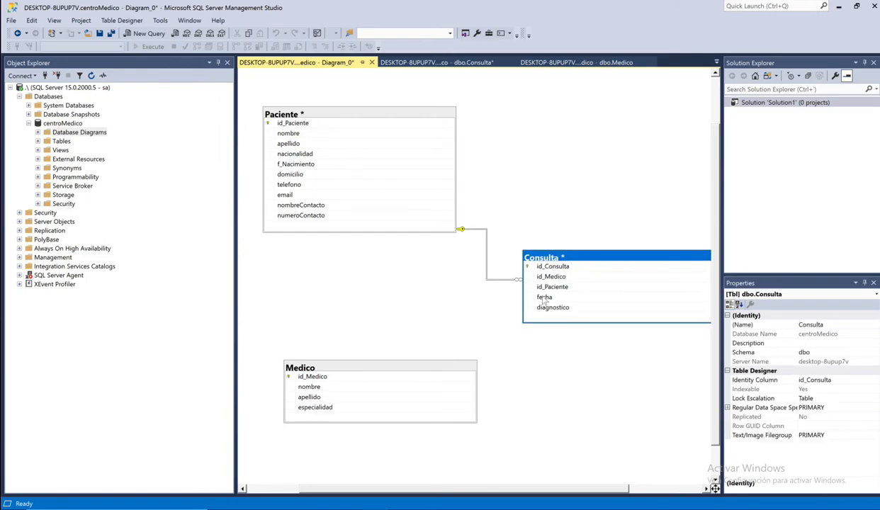
pyautogui.click(458, 288)
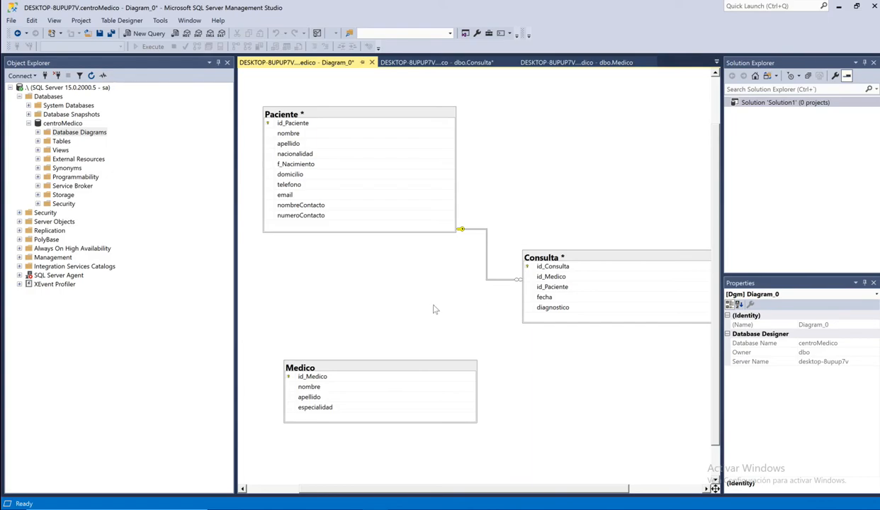
# - Create a foreign key relationship from the id_Medico primary key of Medico to the id_Medico column of Consulta
pyautogui.click(291, 379)
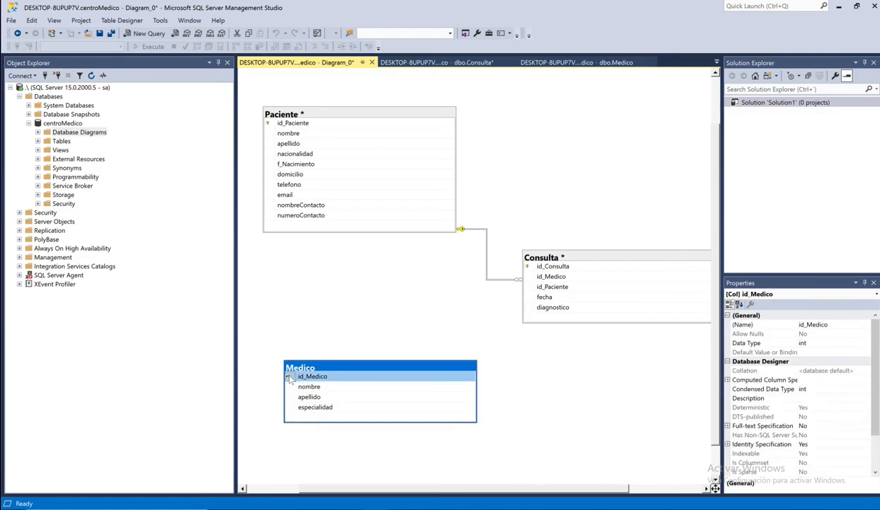
pyautogui.click(264, 352)
pyautogui.click(291, 378)
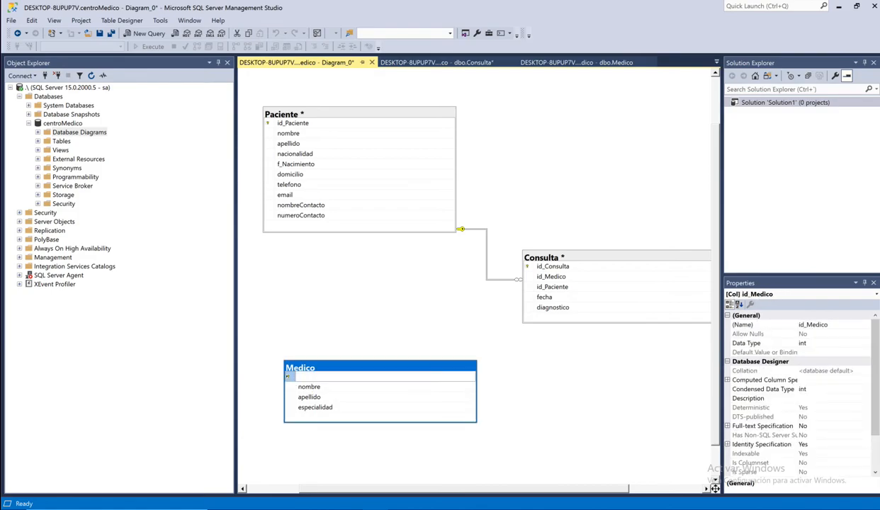
pyautogui.moveTo(289, 378); pyautogui.dragTo(530, 281)
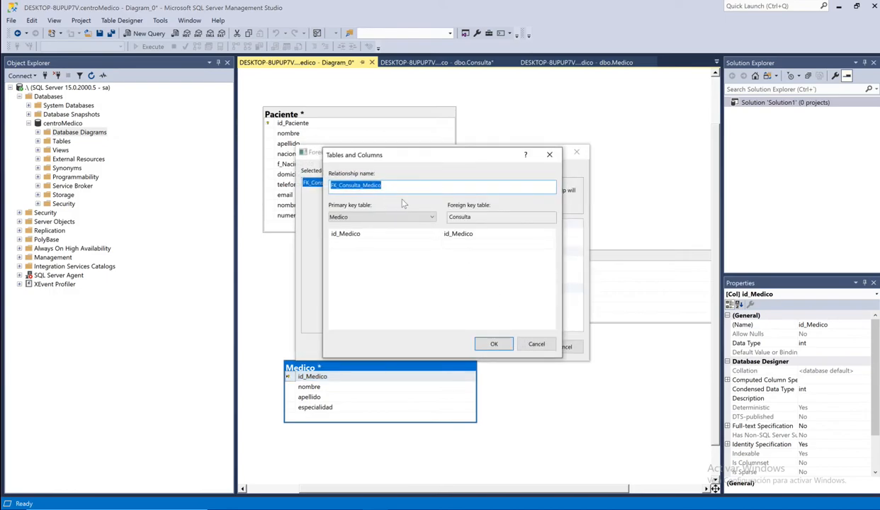
pyautogui.moveTo(414, 156)
pyautogui.mouseDown()
pyautogui.moveTo(421, 164)
pyautogui.moveTo(413, 159)
pyautogui.mouseUp()
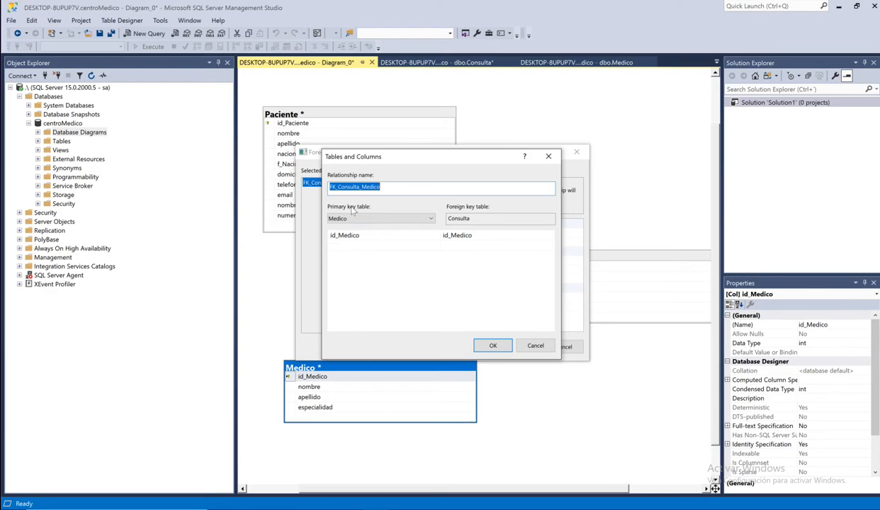
pyautogui.click(444, 236)
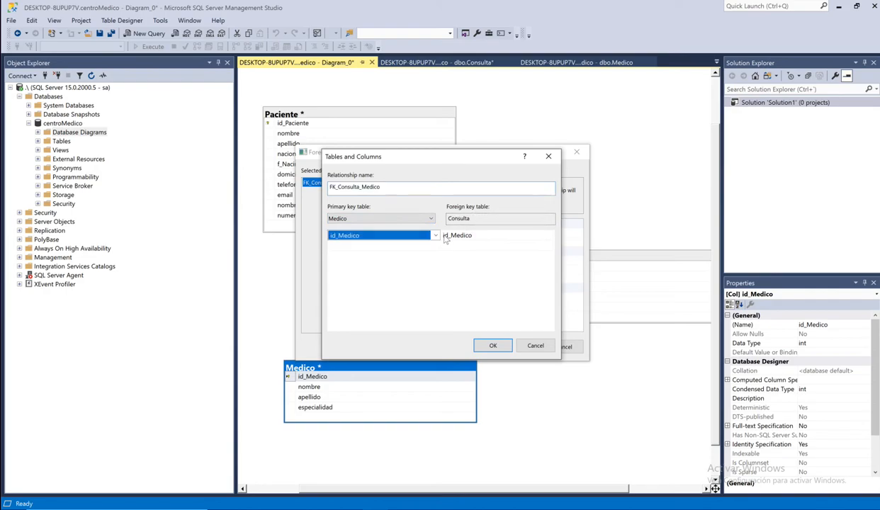
pyautogui.click(445, 236)
pyautogui.click(464, 247)
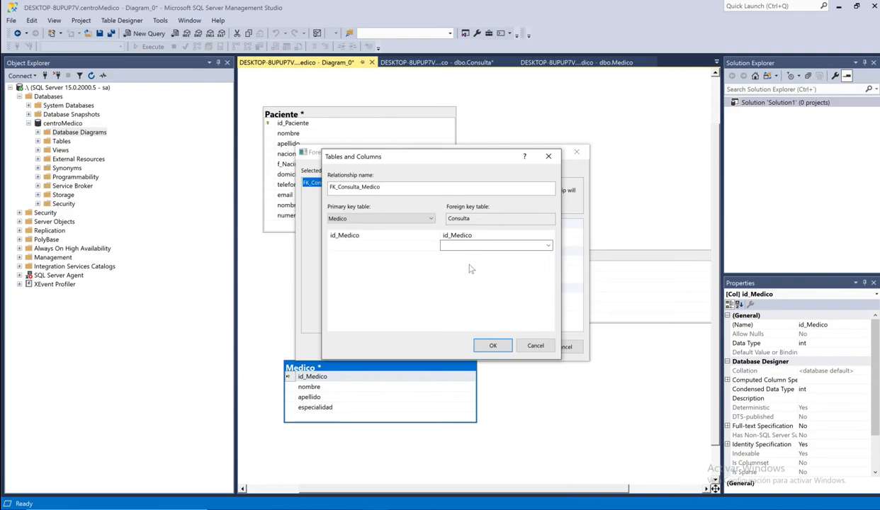
pyautogui.click(494, 237)
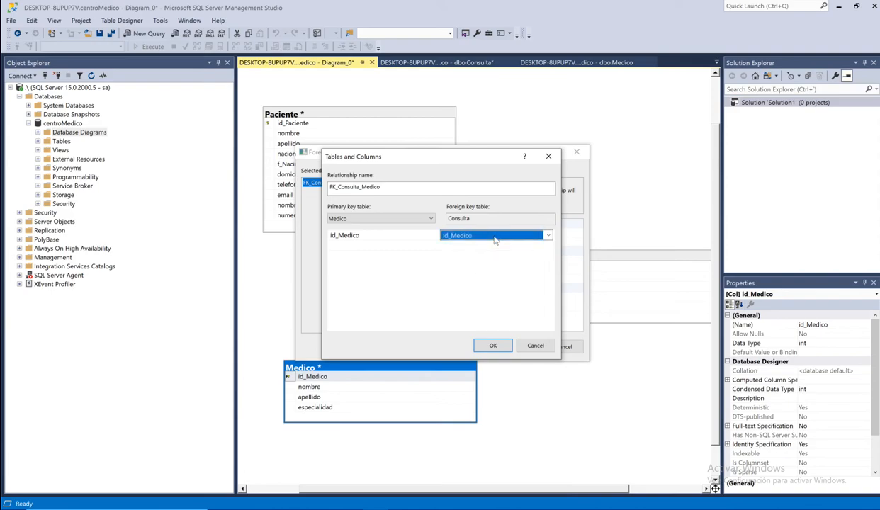
pyautogui.click(492, 345)
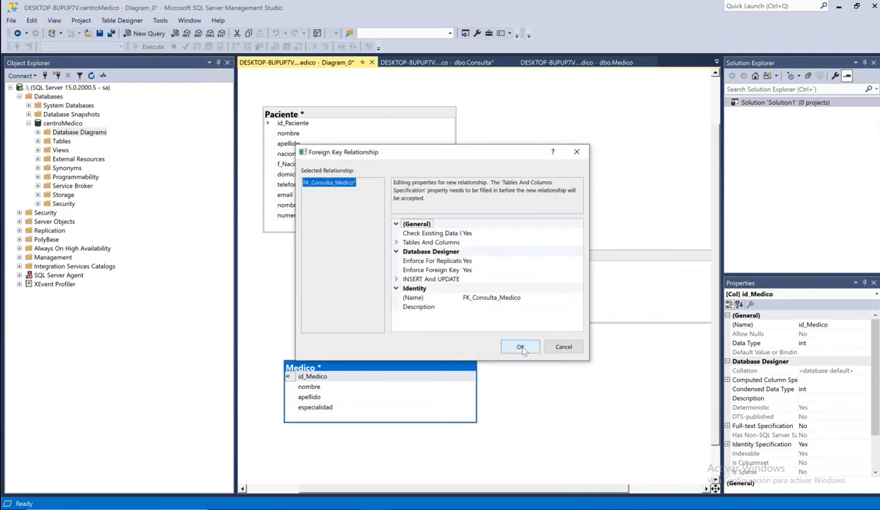
pyautogui.click(521, 348)
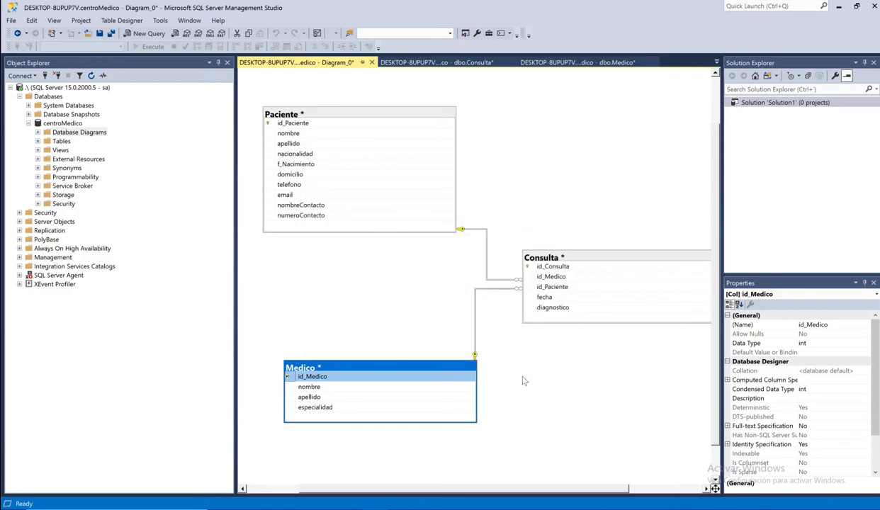
# - Move the Medico table up and left so it sits closer beneath the Paciente table, leaving nothing selected
pyautogui.moveTo(440, 369); pyautogui.dragTo(417, 319)
pyautogui.click(525, 362)
pyautogui.click(362, 117)
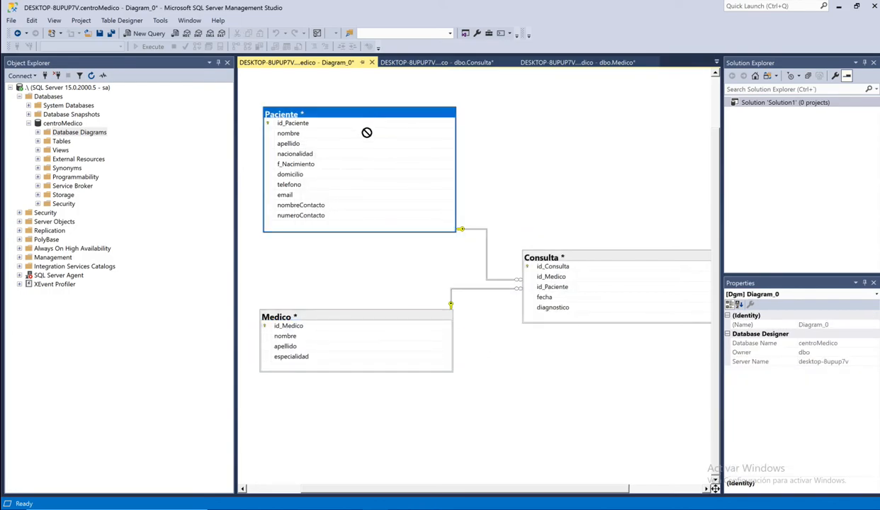
pyautogui.click(499, 152)
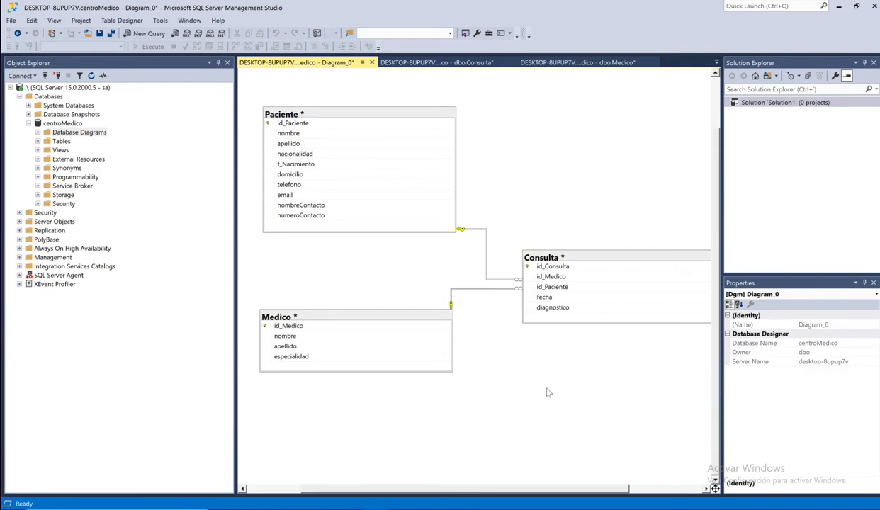